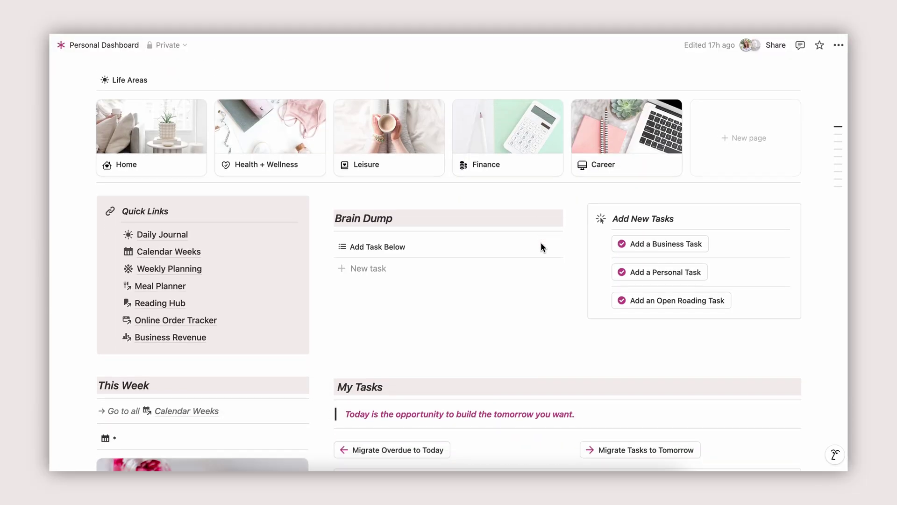
scroll(543, 247, "down", 3)
scroll(543, 248, "down", 10)
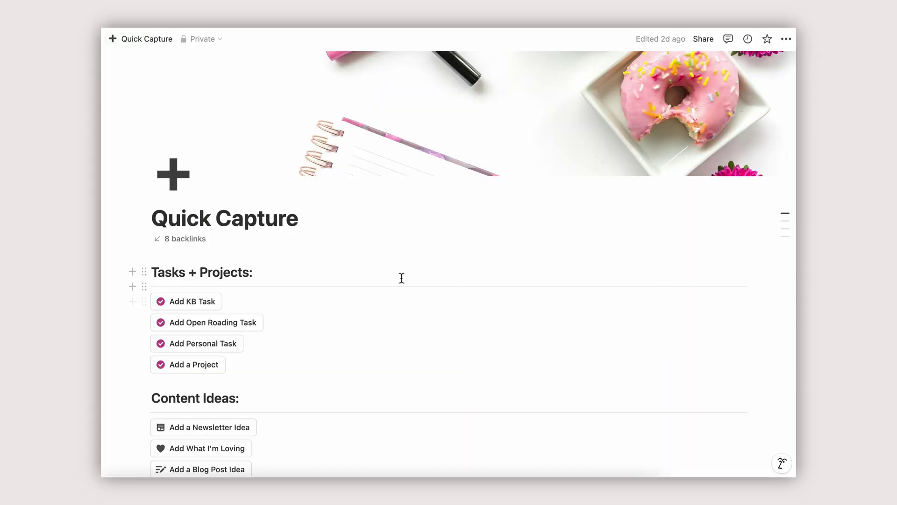
scroll(381, 278, "down", 10)
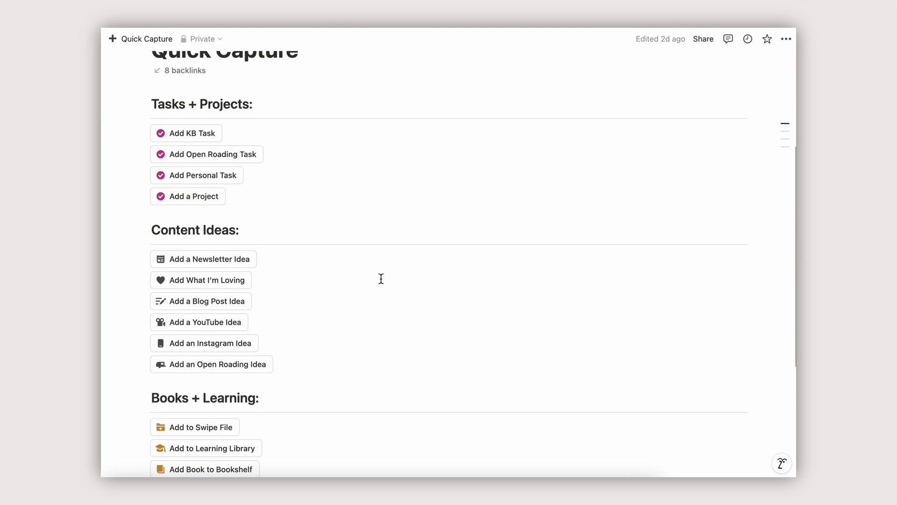
scroll(381, 278, "down", 1)
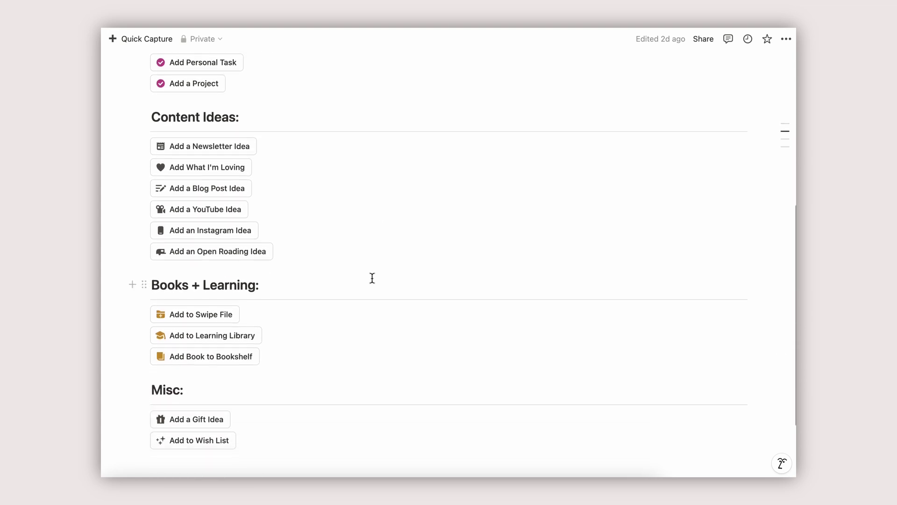
left_click(233, 345)
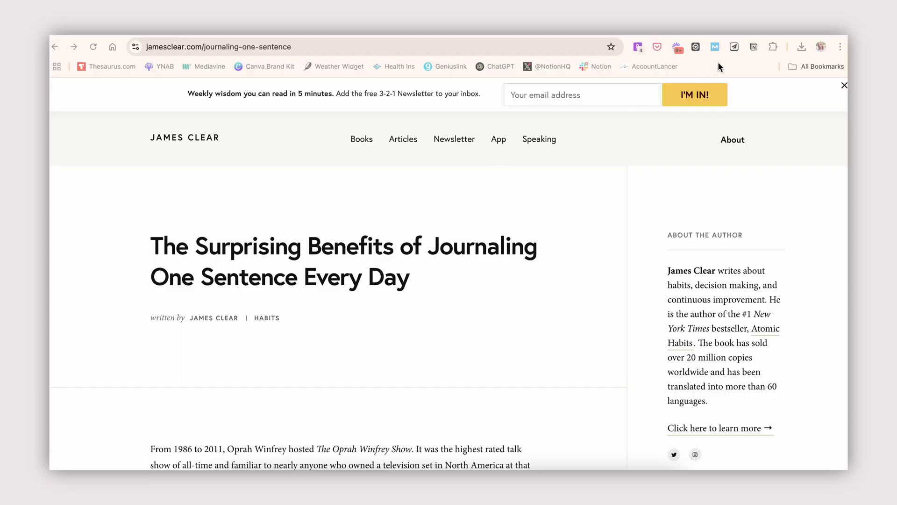
Step: Open the Learning Library form in Save to Notion for the one-sentence journaling article and set its status to To Read
left_click(734, 47)
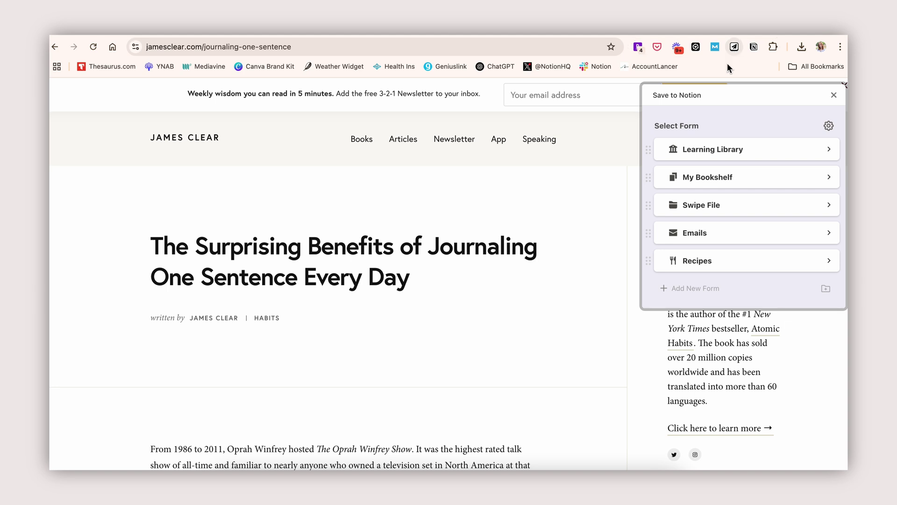
left_click(701, 149)
left_click(704, 243)
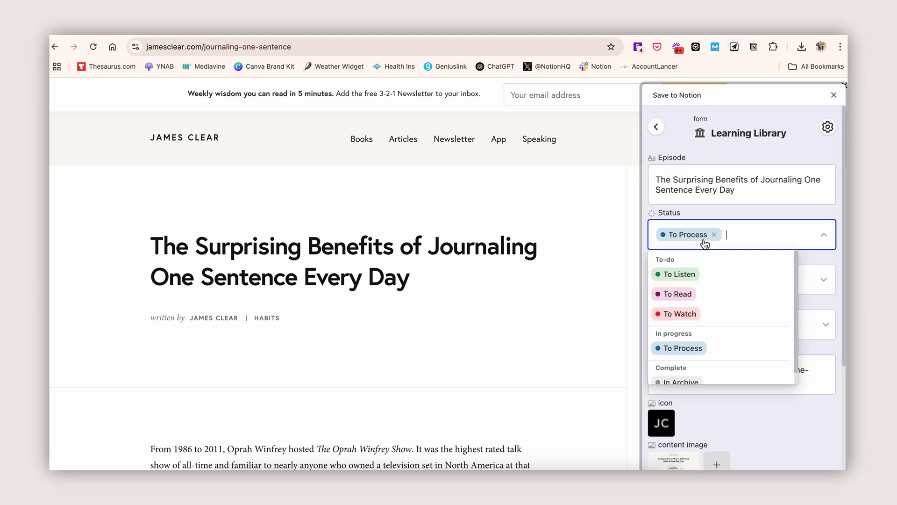
left_click(687, 295)
left_click(681, 324)
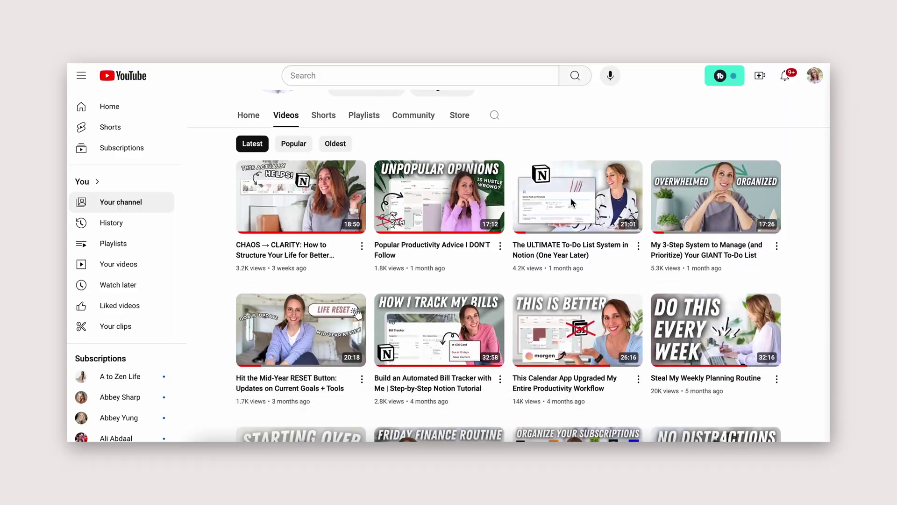
scroll(571, 197, "down", 5)
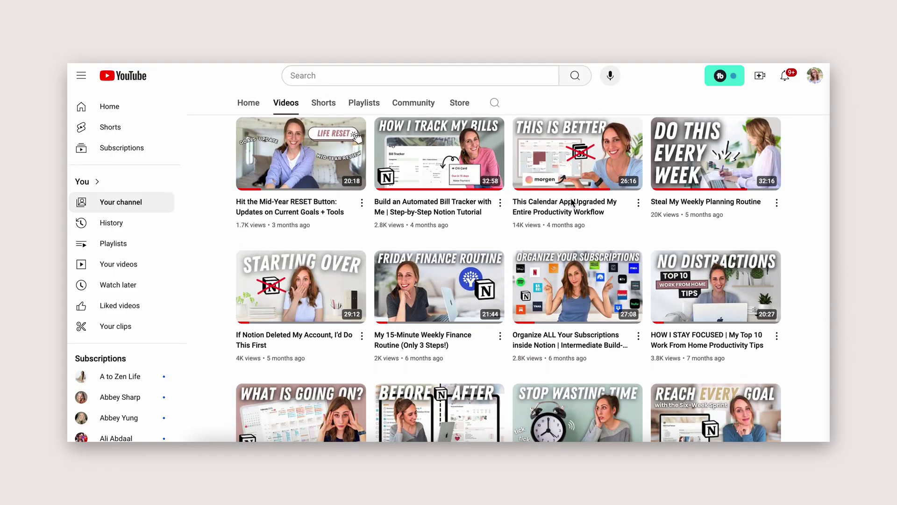
scroll(571, 200, "down", 6)
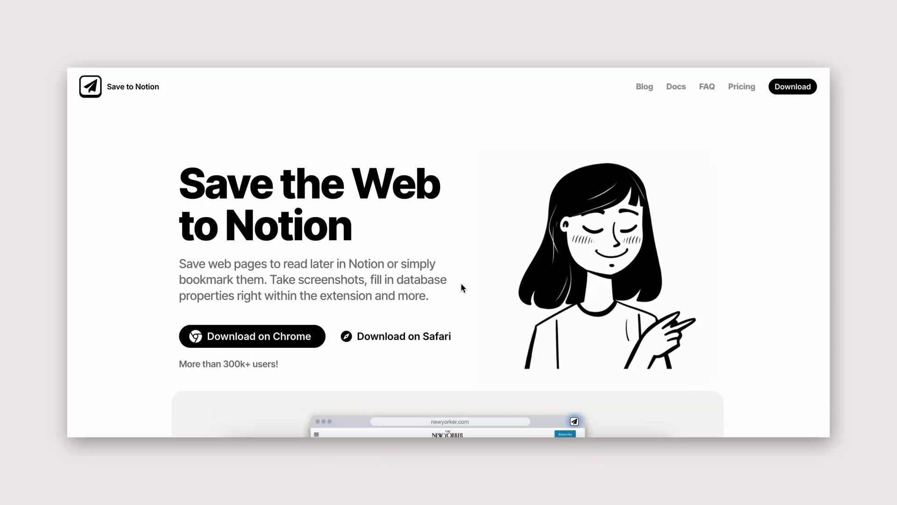
scroll(461, 284, "down", 10)
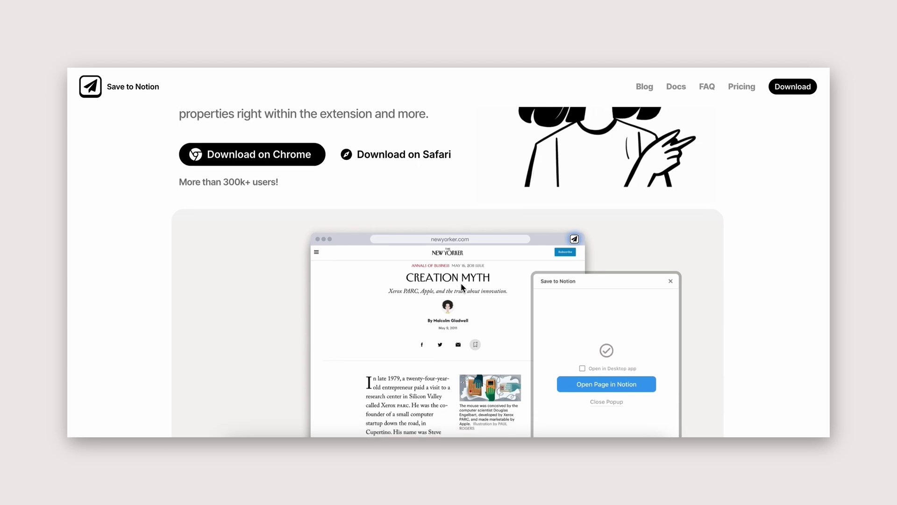
scroll(461, 284, "down", 6)
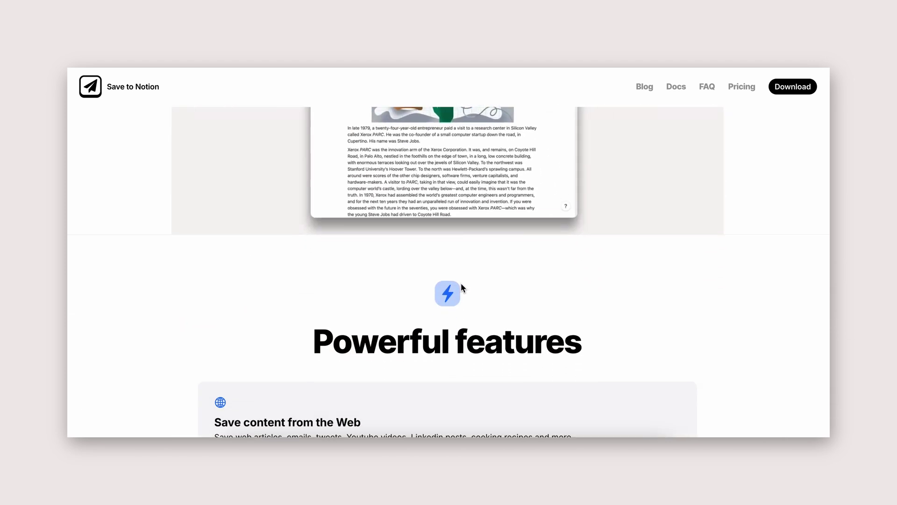
scroll(461, 283, "down", 8)
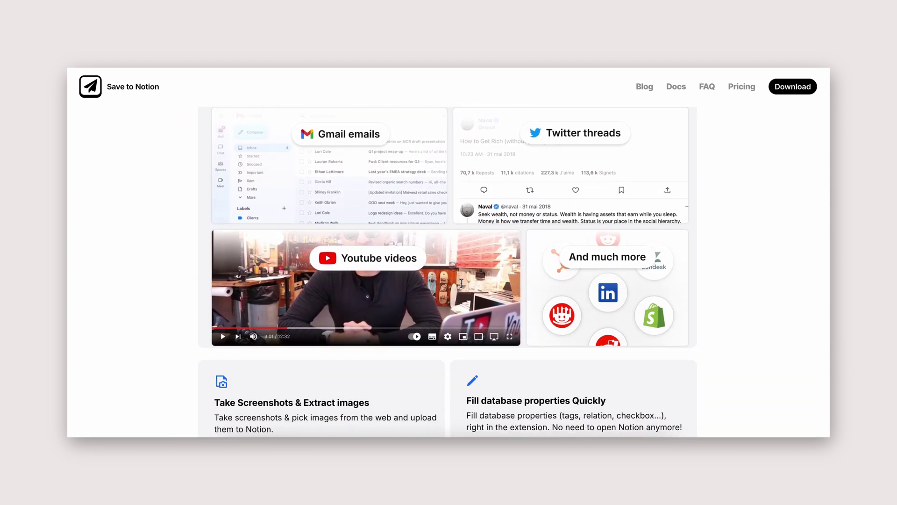
scroll(461, 283, "down", 3)
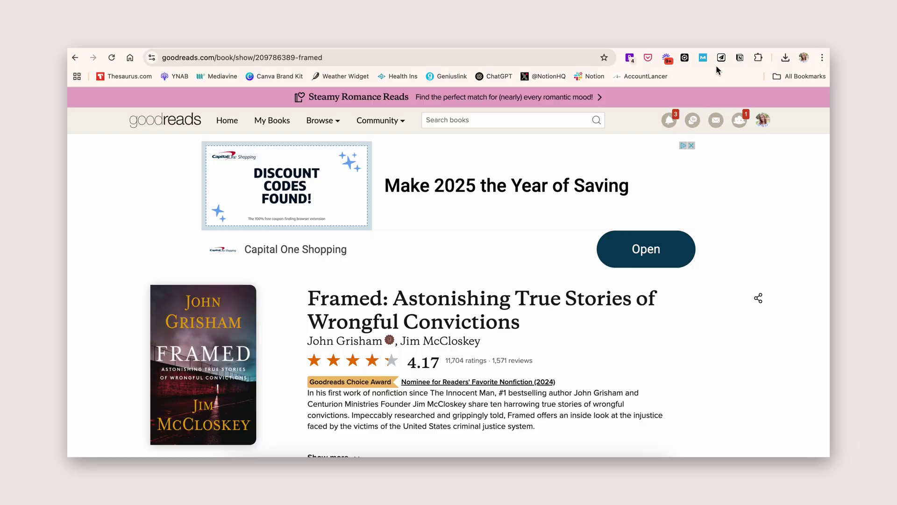
Step: Open the My Bookshelf form in Save to Notion for the Goodreads book "Framed" and look through its fields
left_click(721, 58)
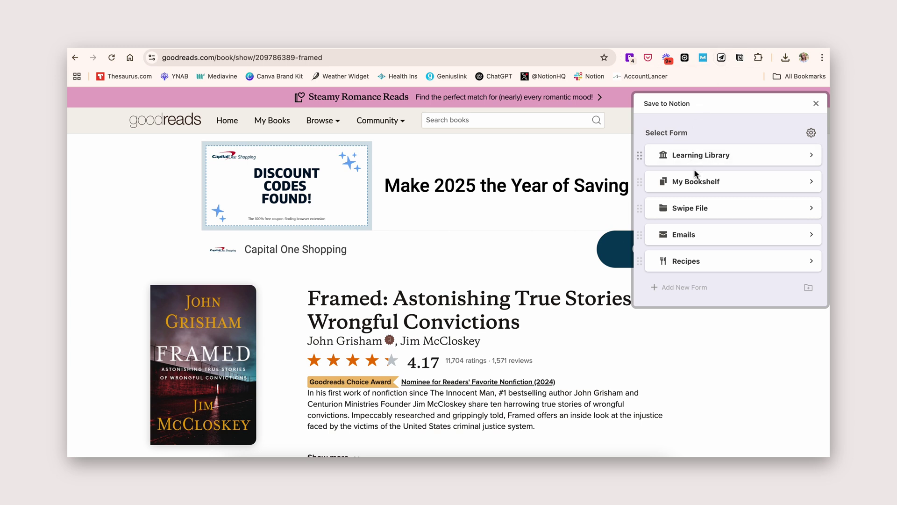
left_click(696, 179)
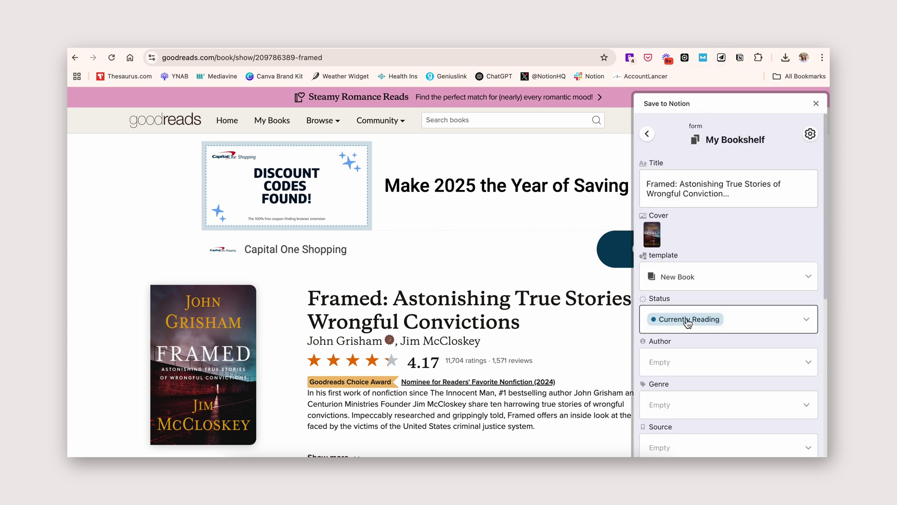
scroll(732, 322, "down", 5)
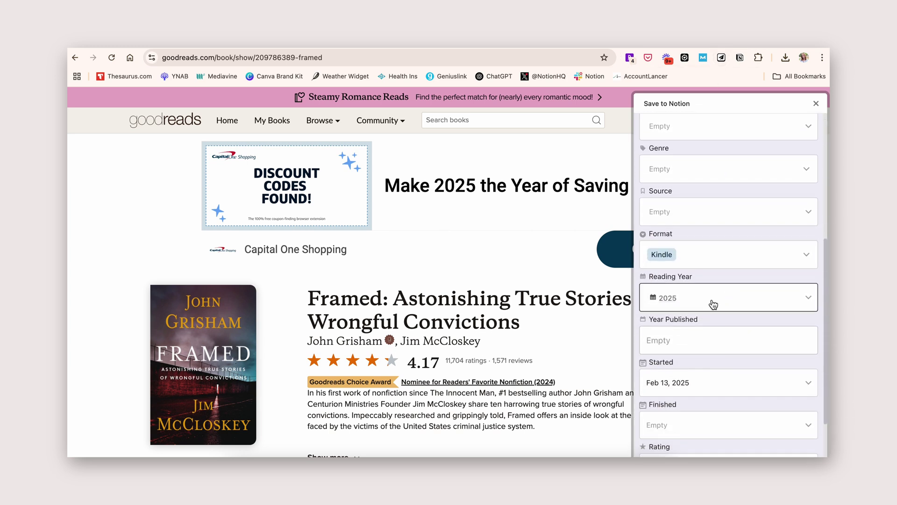
scroll(716, 293, "down", 1)
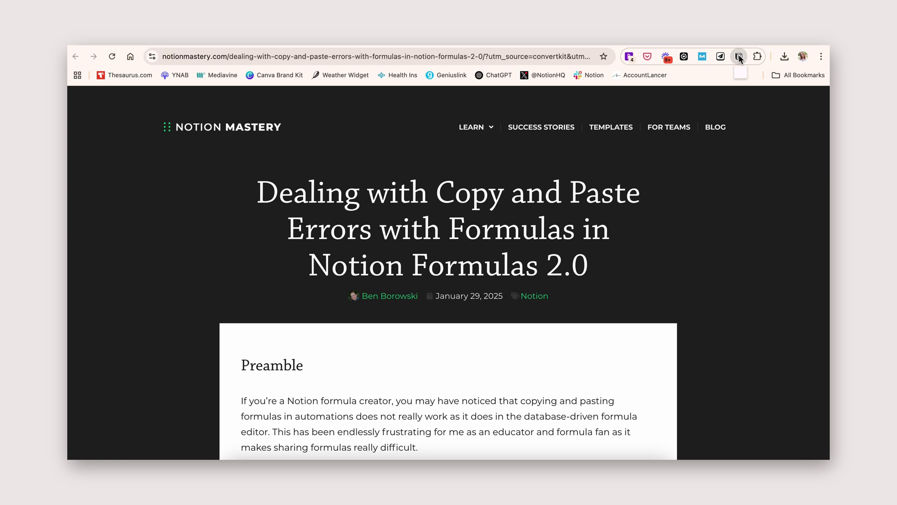
Step: Save the article to the Learning Library with the Notion Web Clipper as "Dealing with Copy and Paste Errors with Formulas in Notion Formulas 2.0"
left_click(738, 57)
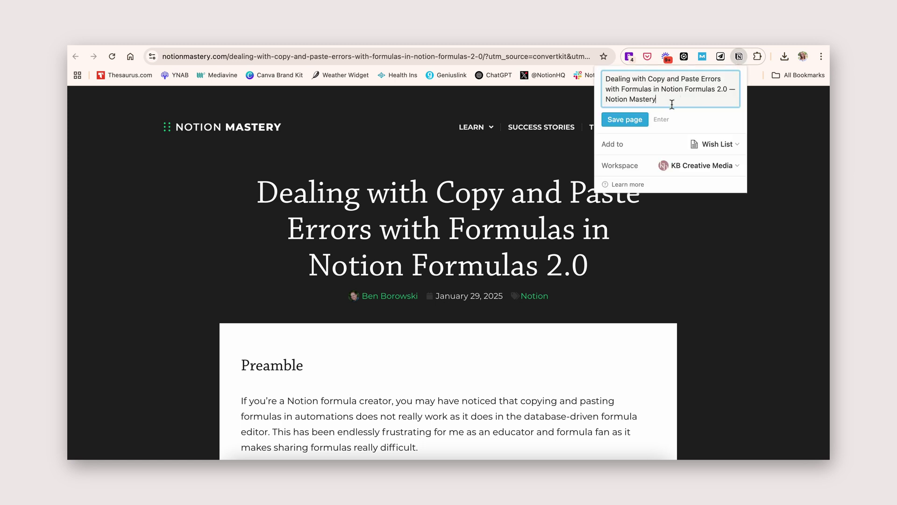
left_click(728, 146)
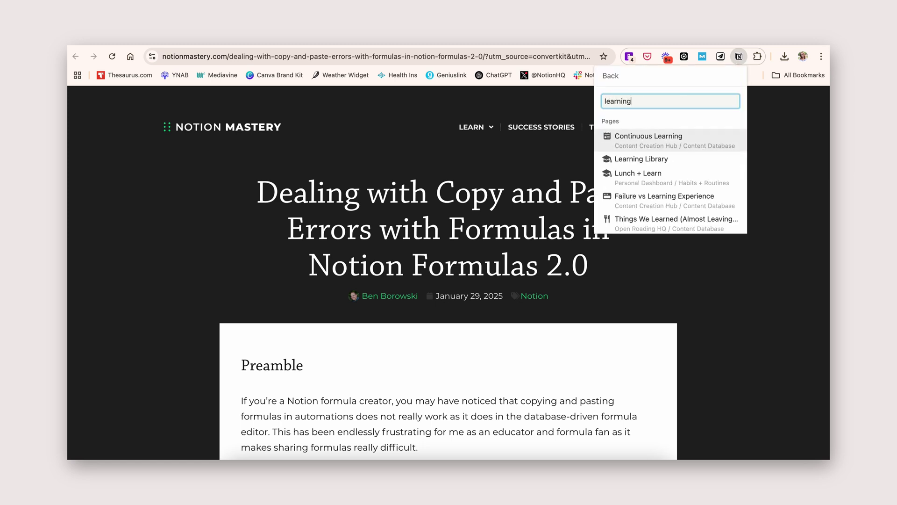
left_click(658, 159)
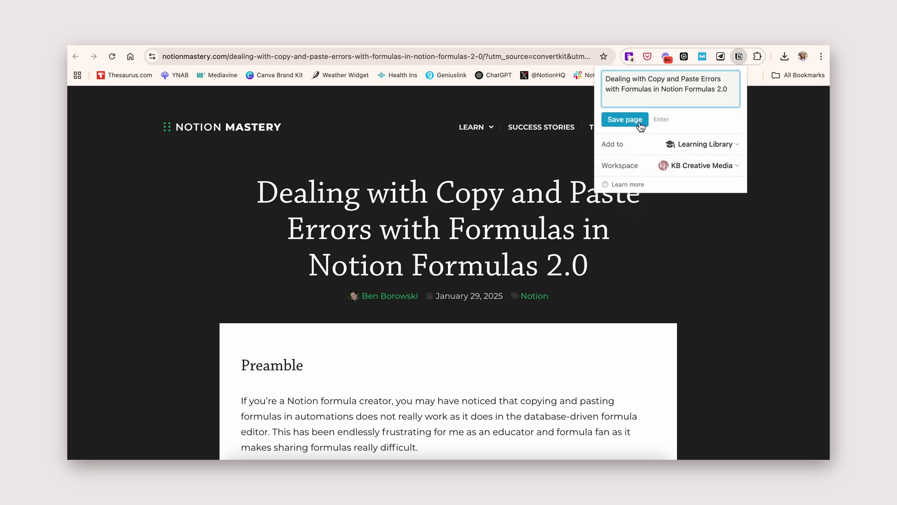
left_click(625, 120)
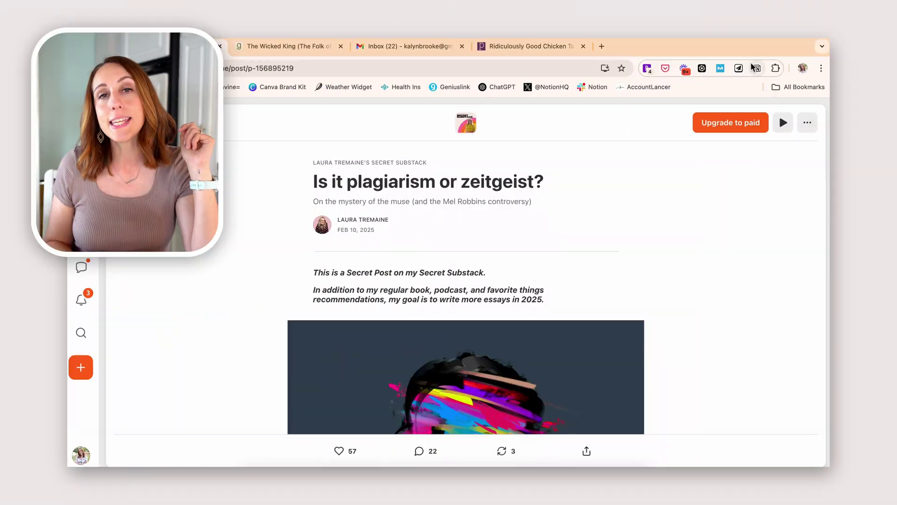
Step: Open the Learning Library form in Save to Notion for the article "Is it plagiarism or zeitgeist?" and show its status choices
left_click(741, 69)
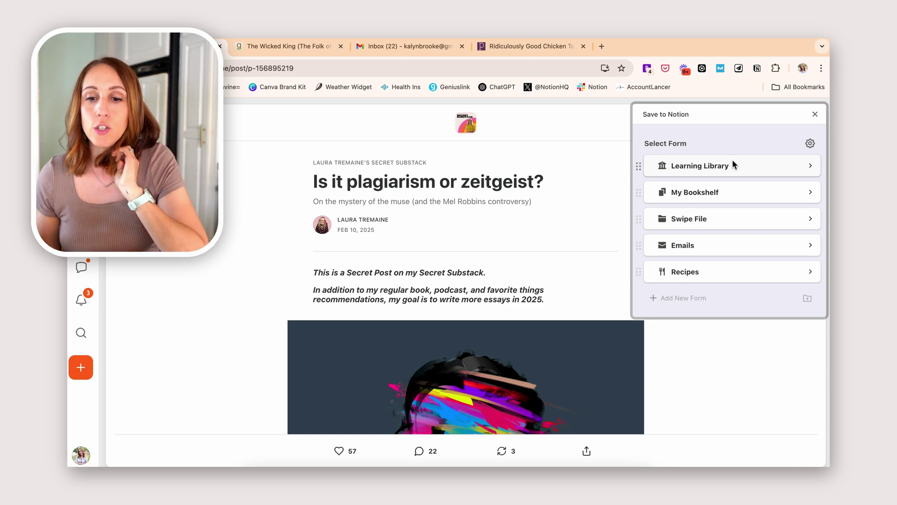
left_click(733, 161)
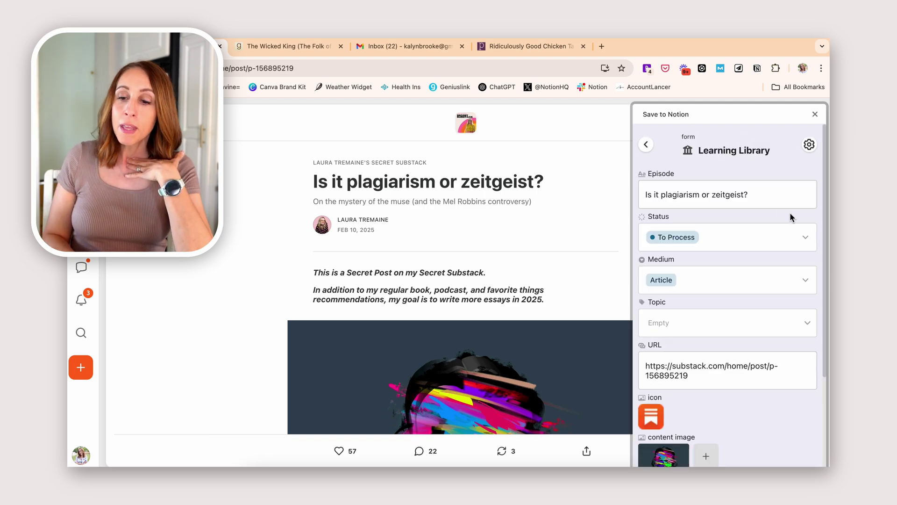
left_click(773, 234)
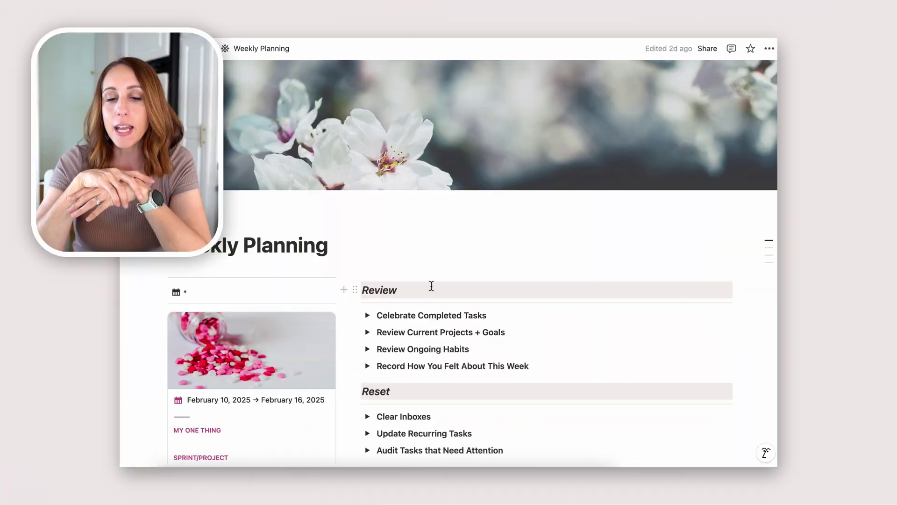
scroll(430, 286, "down", 5)
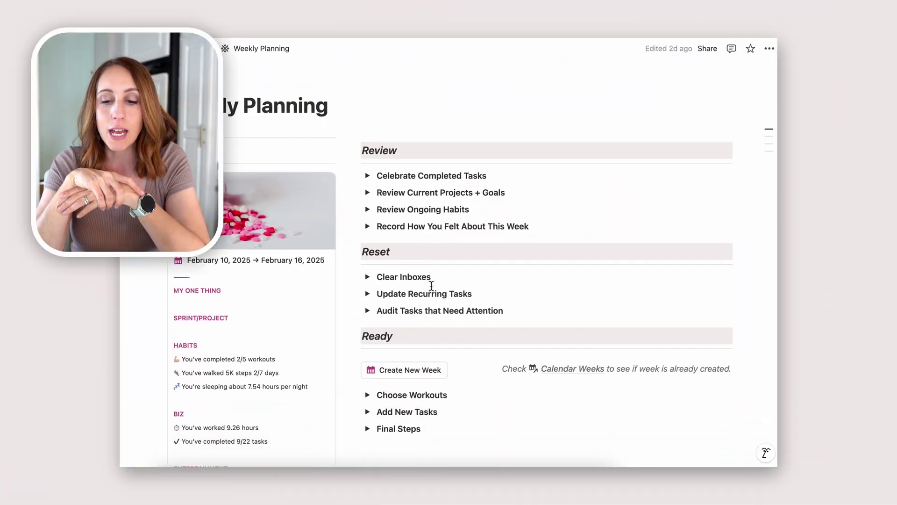
left_click(367, 201)
scroll(463, 229, "down", 4)
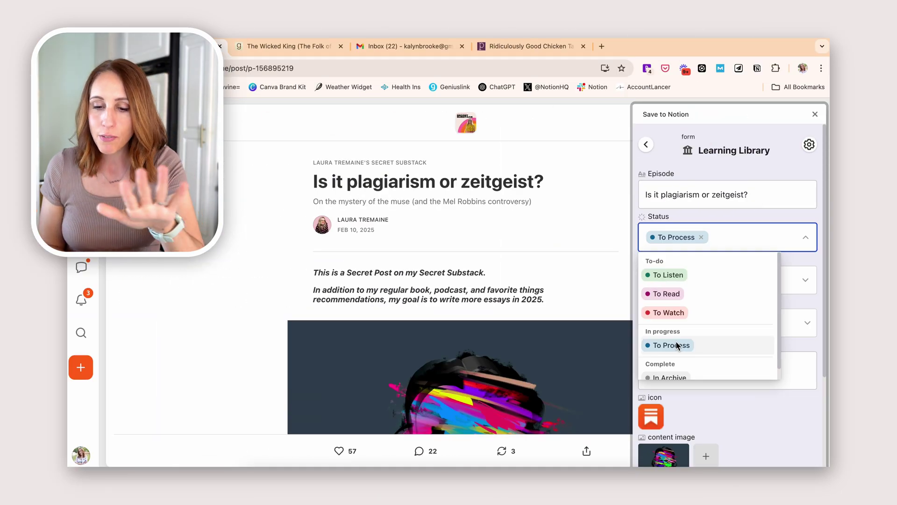
Step: Set the article's status to In Archive and its topic to Content Creation in the Learning Library form
scroll(676, 343, "down", 1)
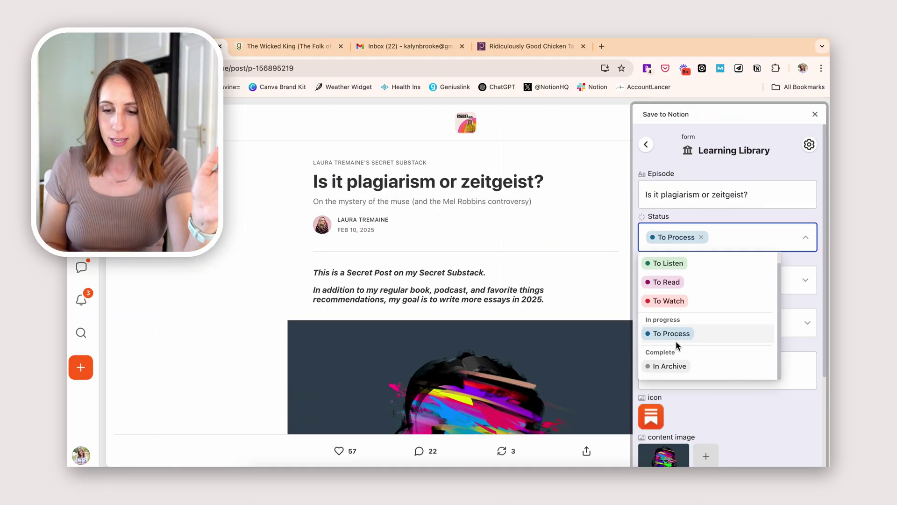
left_click(671, 367)
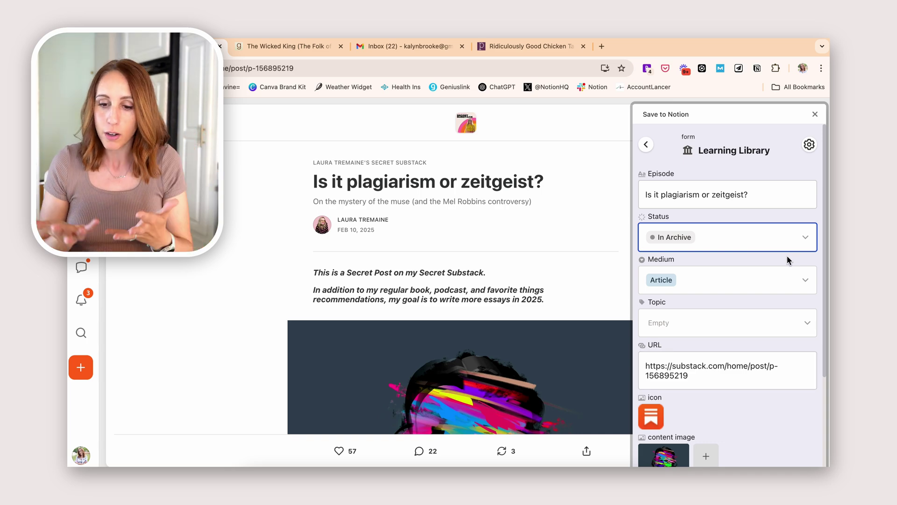
left_click(763, 276)
left_click(758, 257)
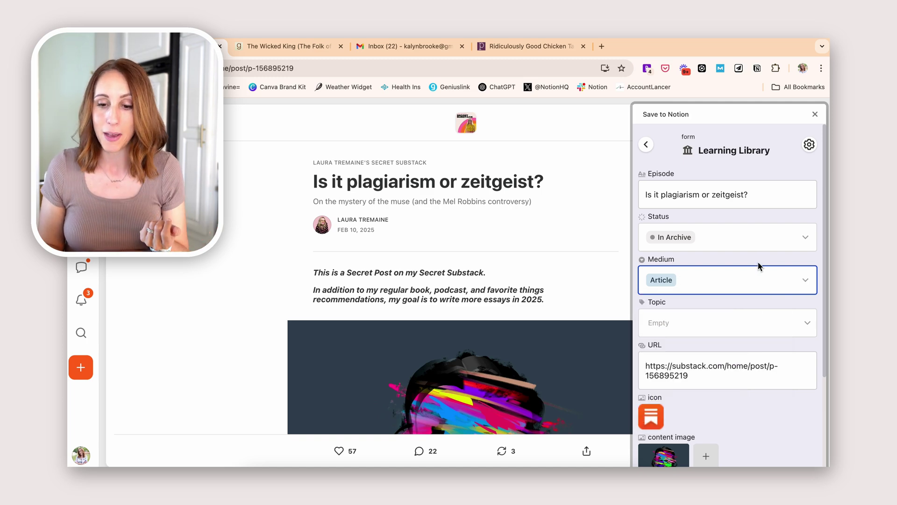
left_click(727, 317)
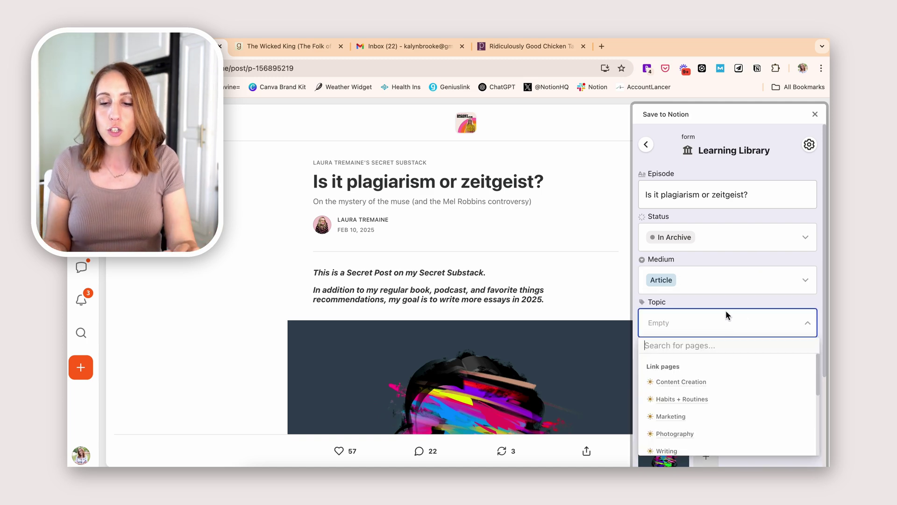
left_click(683, 380)
left_click(810, 225)
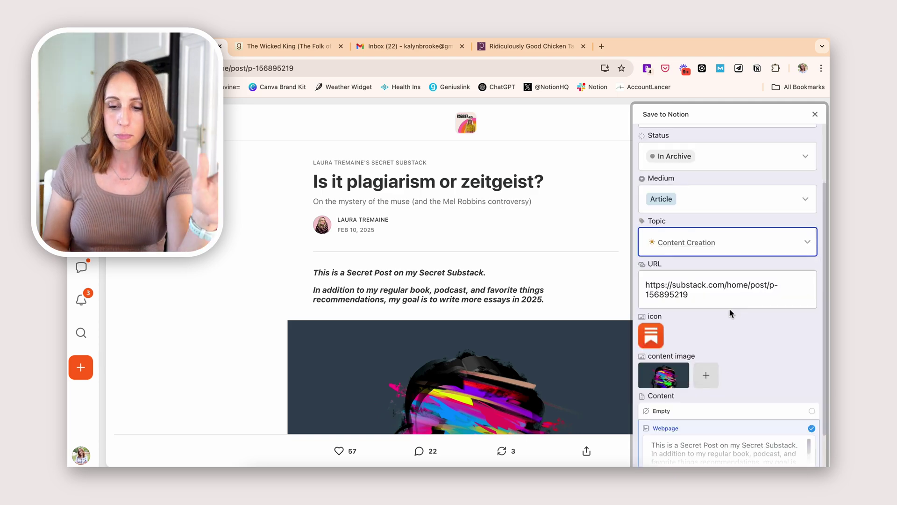
Step: Look over the webpage content being captured and save the article to the Learning Library
scroll(746, 369, "down", 2)
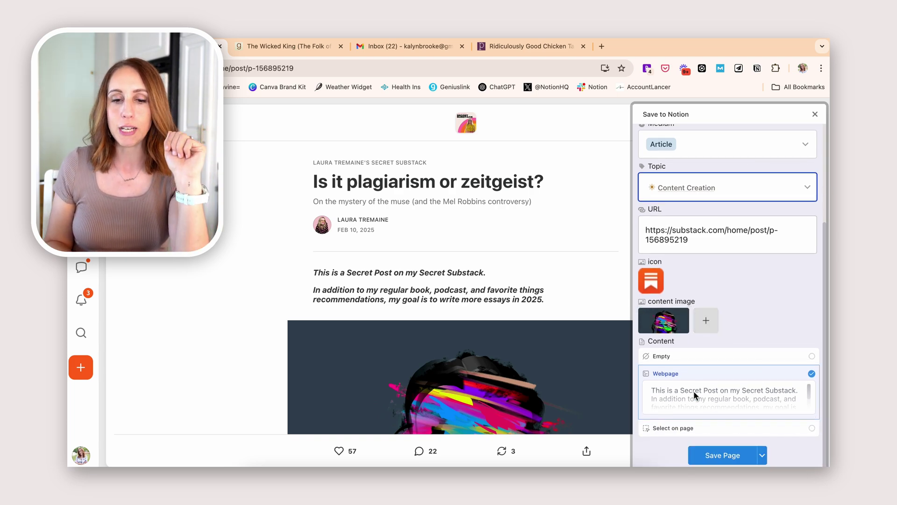
scroll(537, 265, "down", 4)
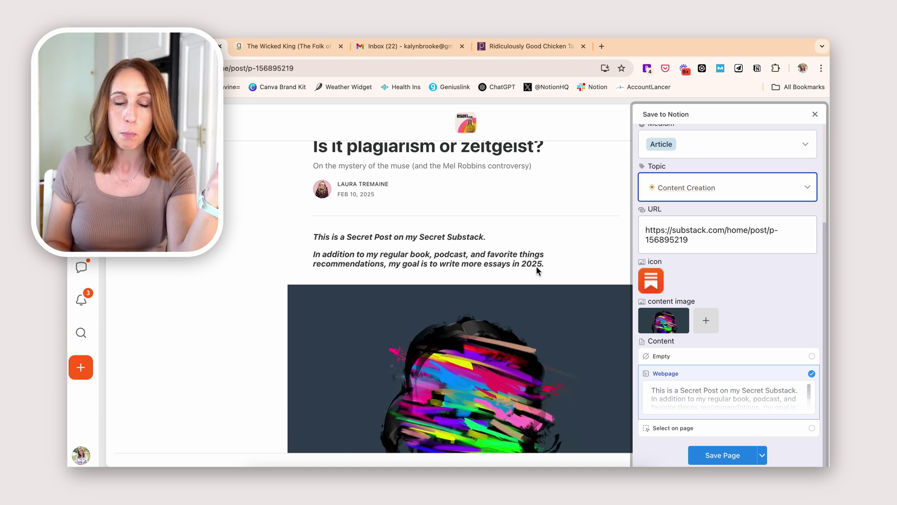
scroll(538, 268, "up", 4)
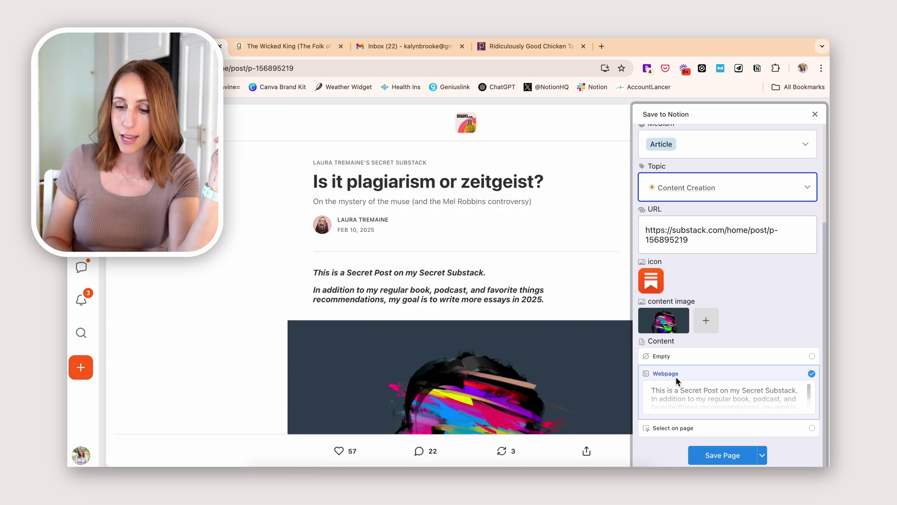
left_click(726, 449)
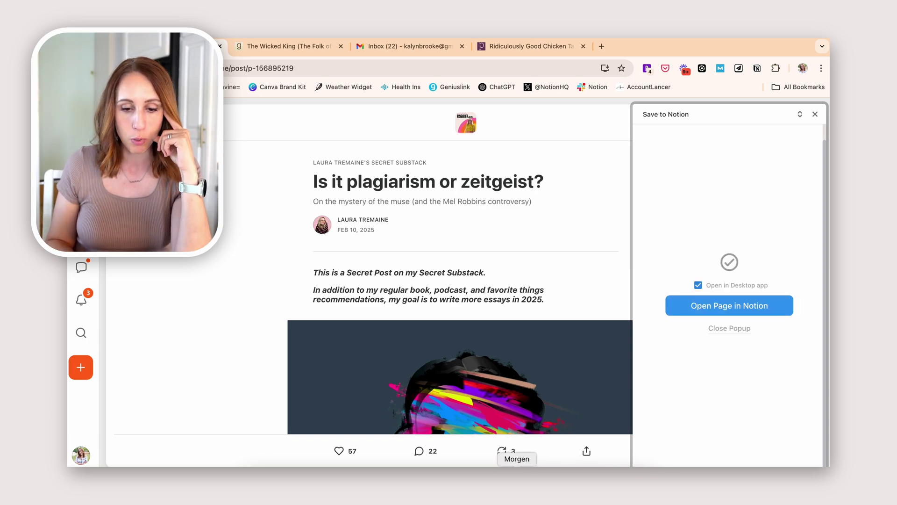
Step: Switch to Notion and open the saved article "Is it plagiarism or zeitgeist?" from the Content Creation topic in the Learning Library
left_click(465, 465)
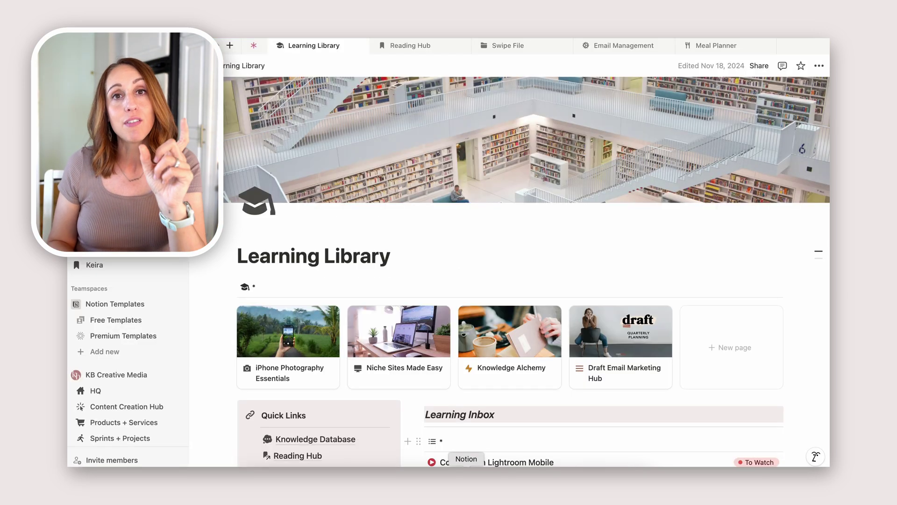
scroll(490, 346, "down", 10)
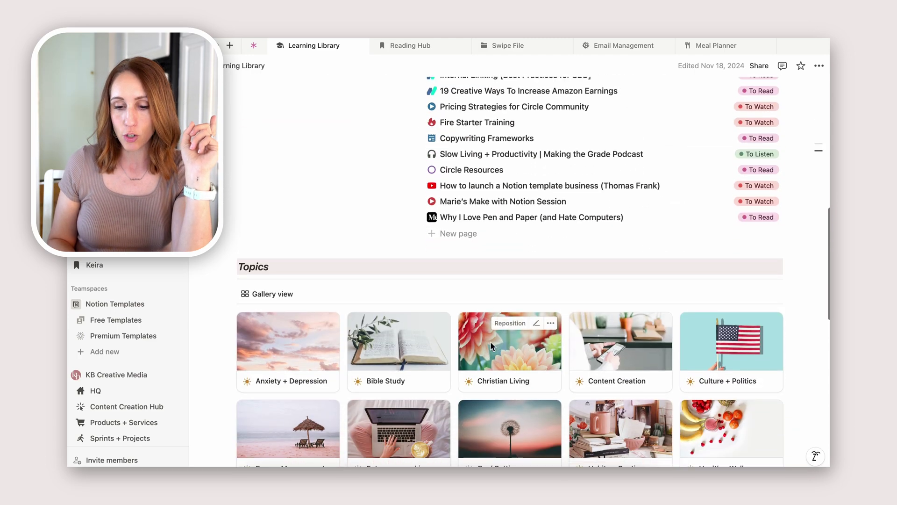
left_click(593, 334)
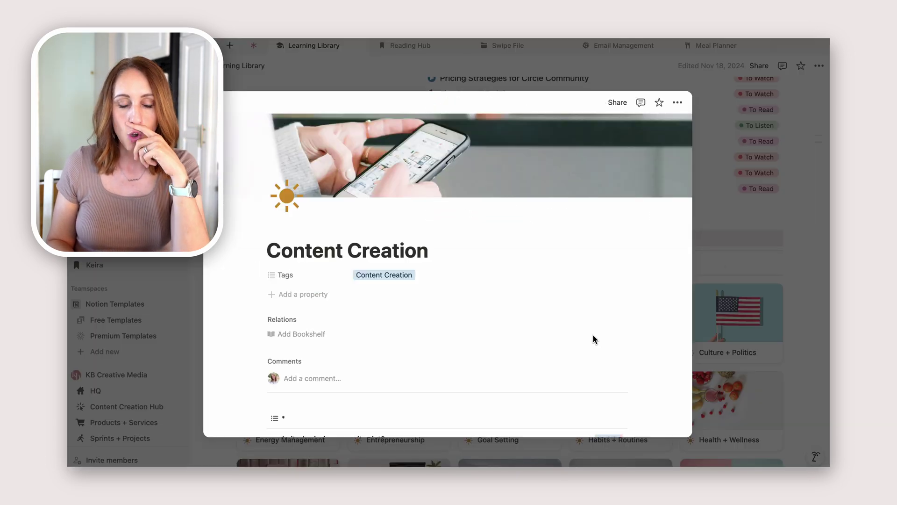
scroll(546, 304, "down", 5)
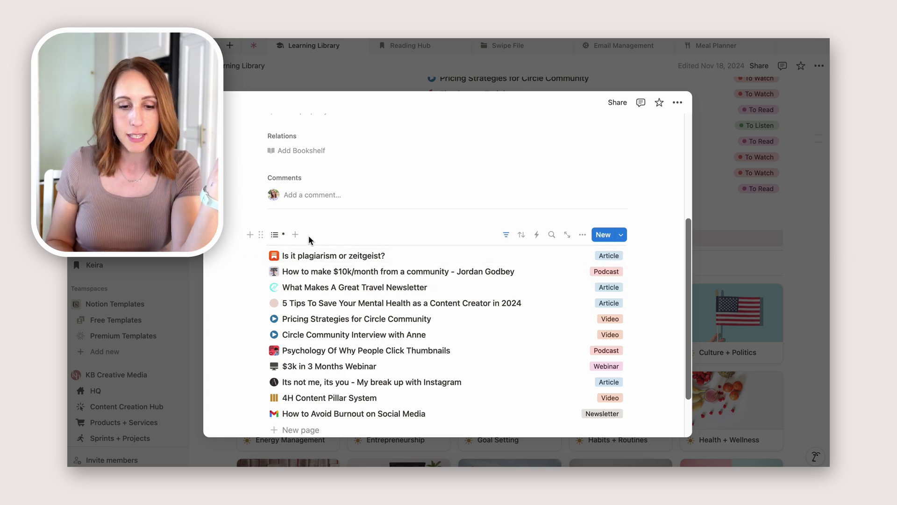
left_click(306, 255)
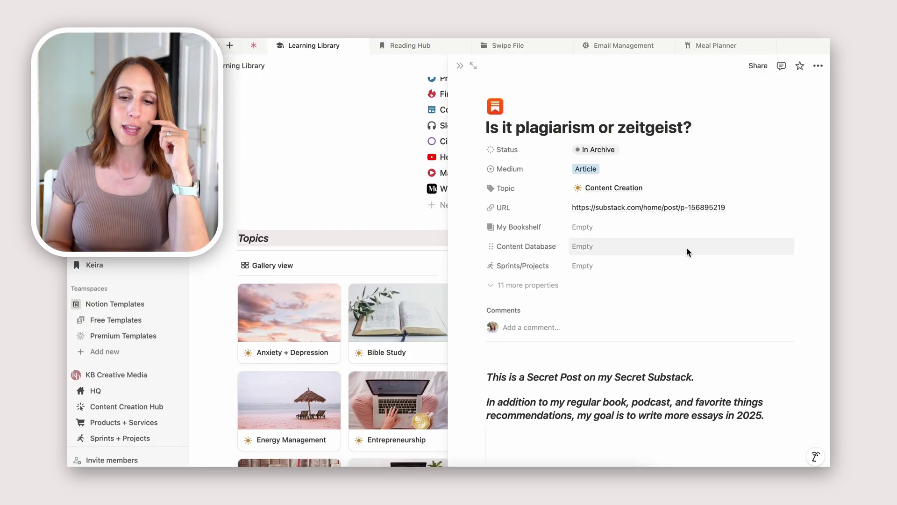
Step: Examine the images and text captured in the body of the saved "Is it plagiarism or zeitgeist?" page
scroll(686, 247, "down", 3)
scroll(685, 252, "down", 9)
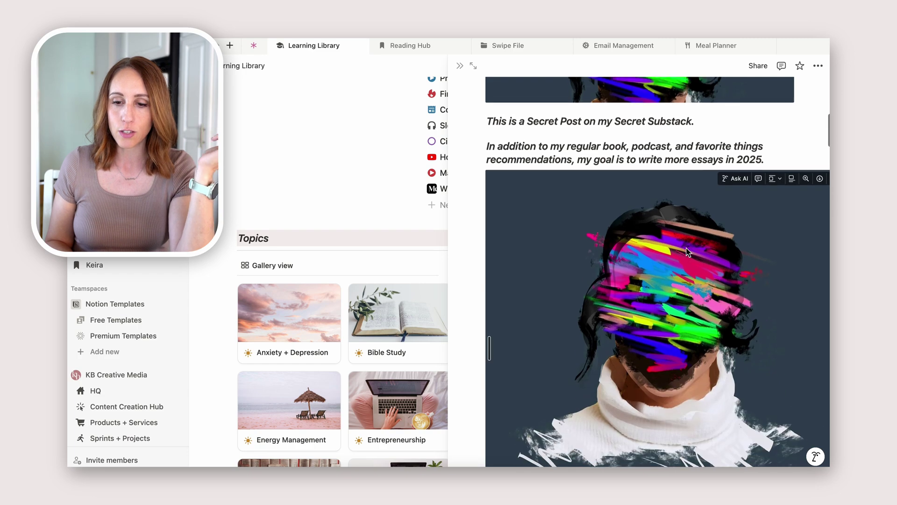
scroll(686, 252, "up", 3)
scroll(686, 252, "up", 3)
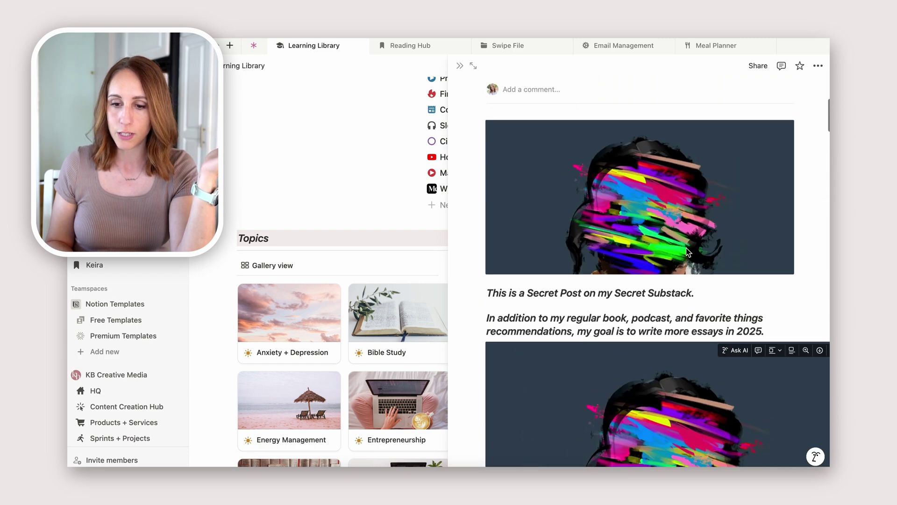
scroll(685, 252, "down", 3)
scroll(686, 253, "up", 1)
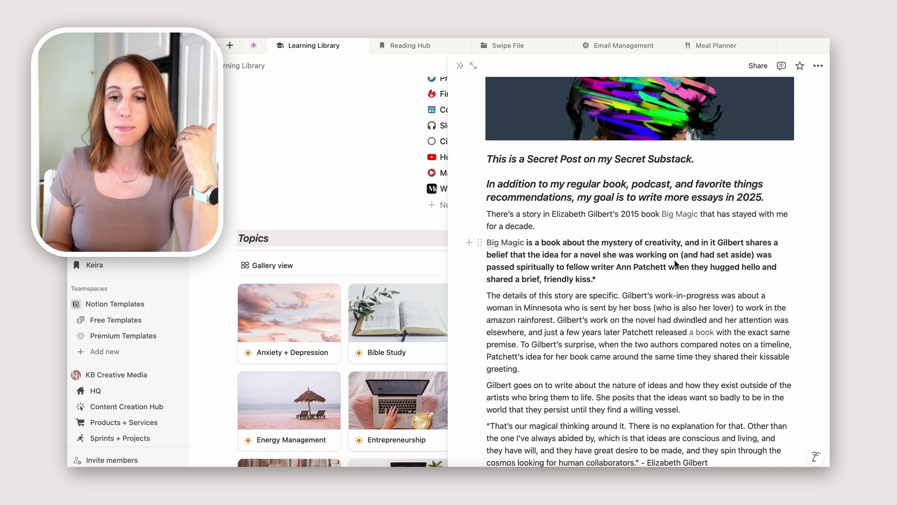
scroll(674, 263, "down", 10)
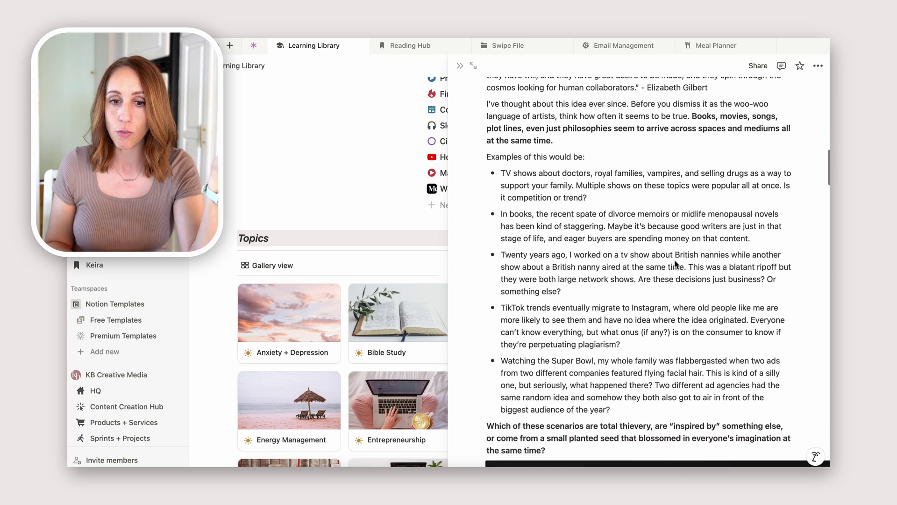
scroll(674, 263, "up", 1)
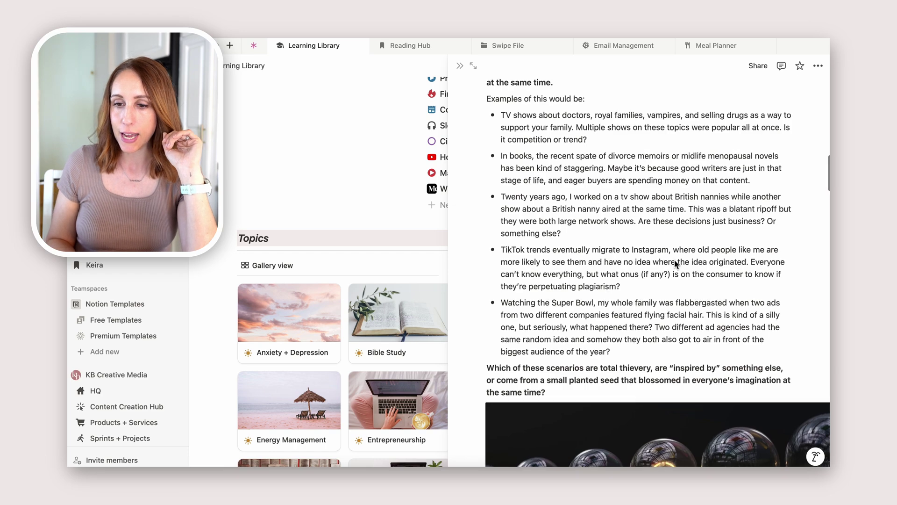
scroll(675, 263, "down", 10)
scroll(675, 263, "down", 6)
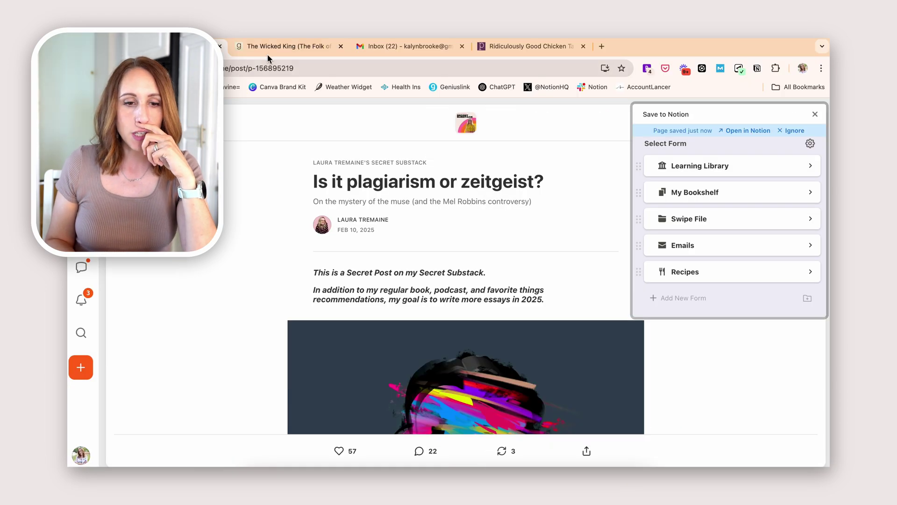
Step: Switch to the browser's Goodreads page for The Wicked King and open the My Bookshelf form in Save to Notion
left_click(268, 52)
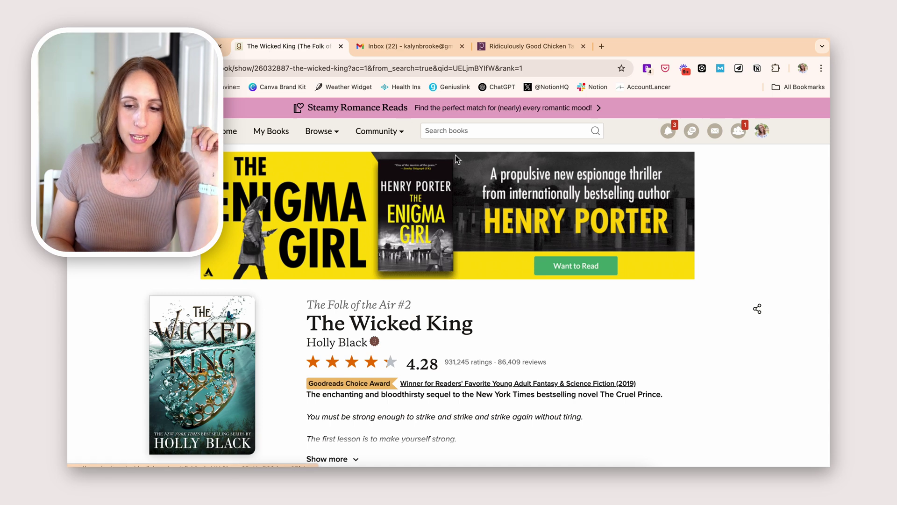
scroll(792, 238, "down", 1)
scroll(792, 234, "down", 1)
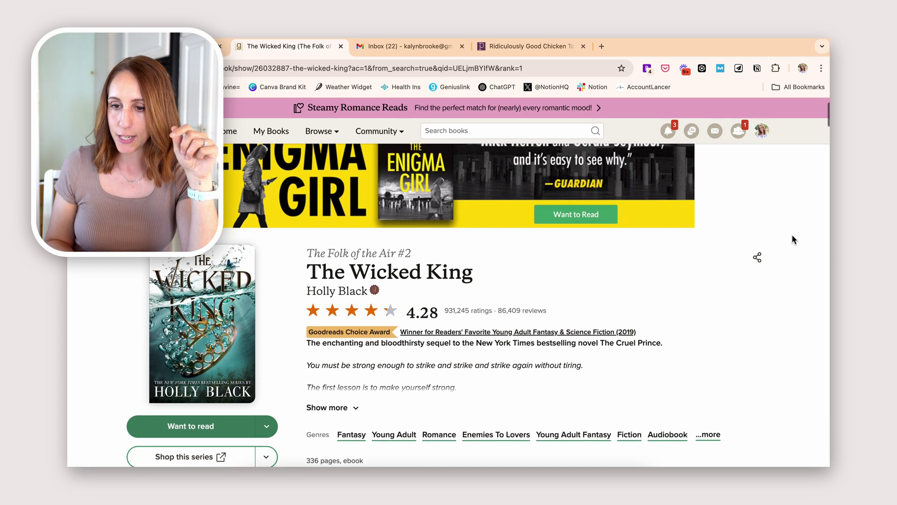
left_click(738, 68)
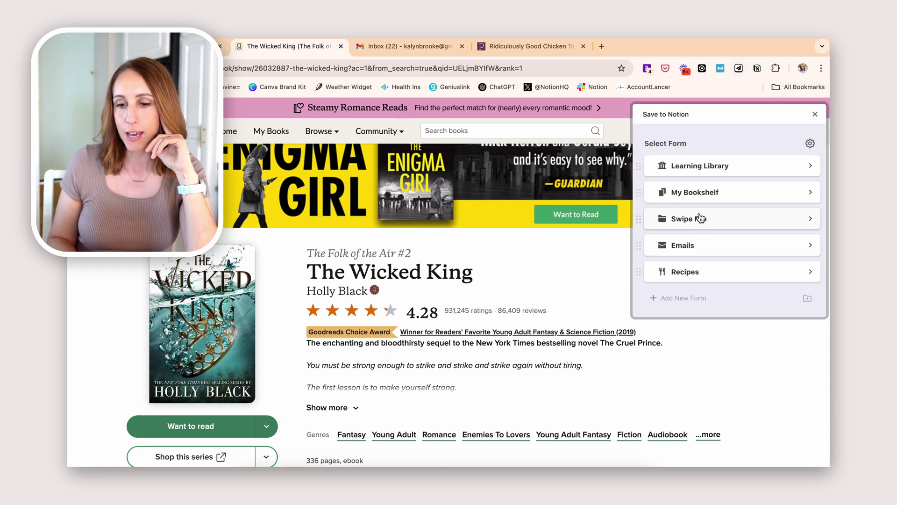
left_click(704, 196)
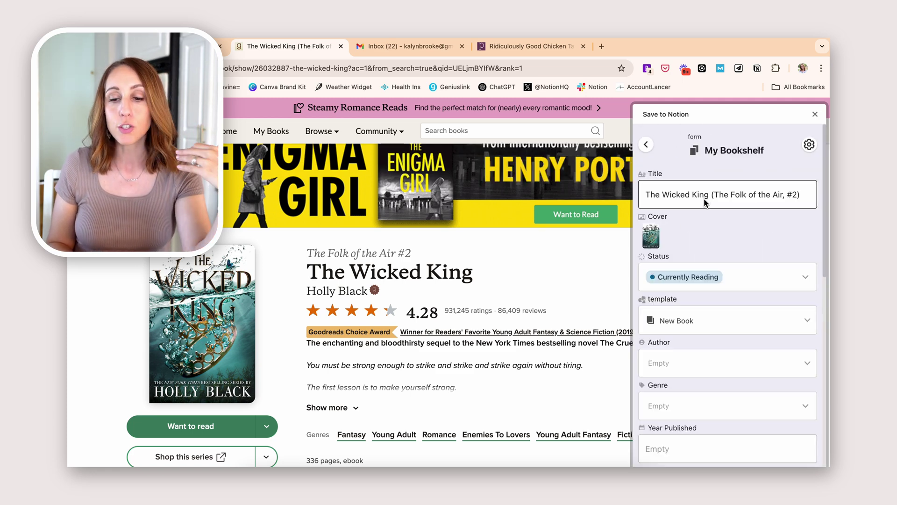
mouse_move(660, 244)
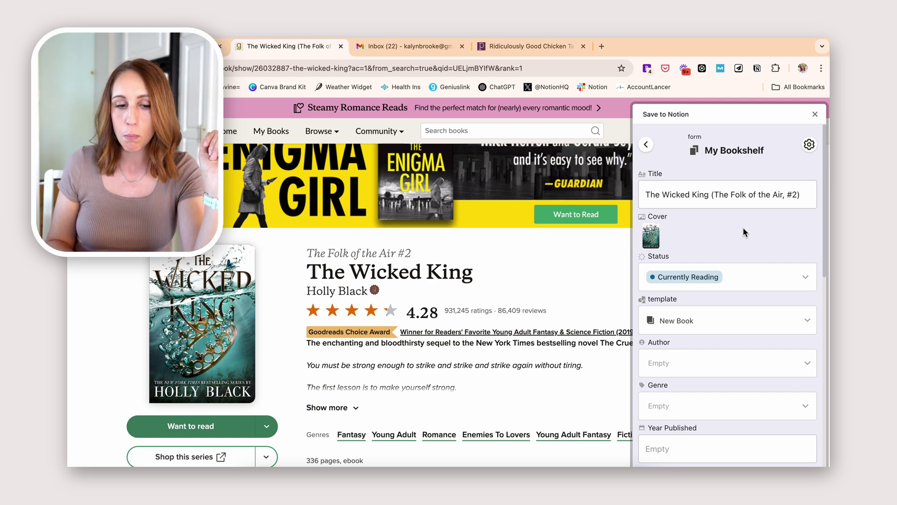
Step: Link Holly Black as the book's author in the My Bookshelf form
scroll(729, 233, "down", 3)
left_click(693, 231)
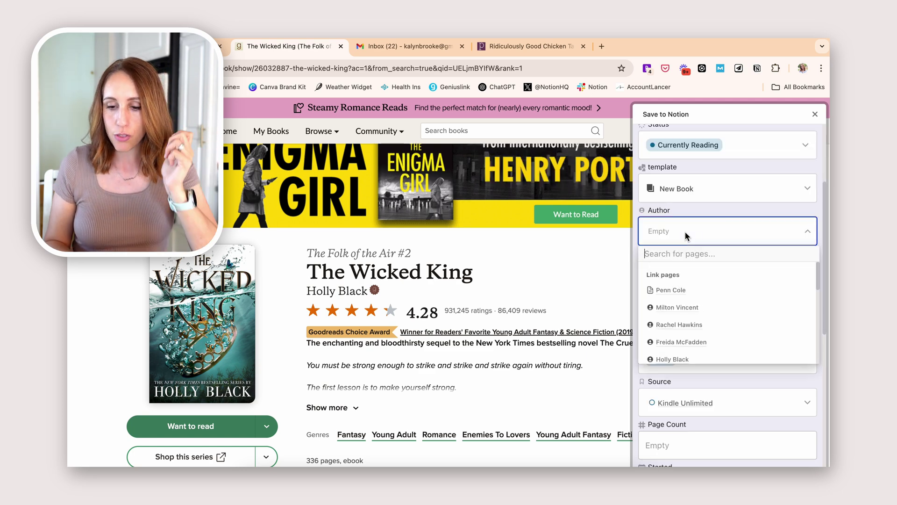
type("holly")
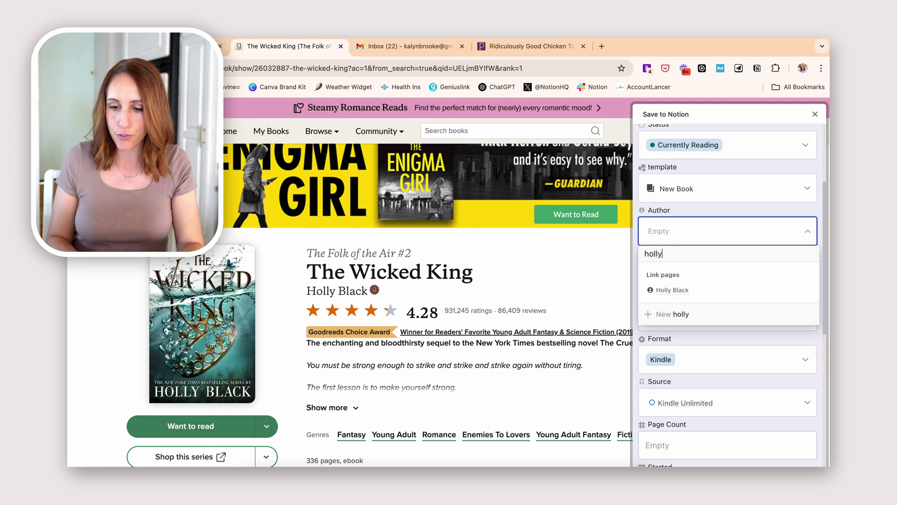
left_click(670, 288)
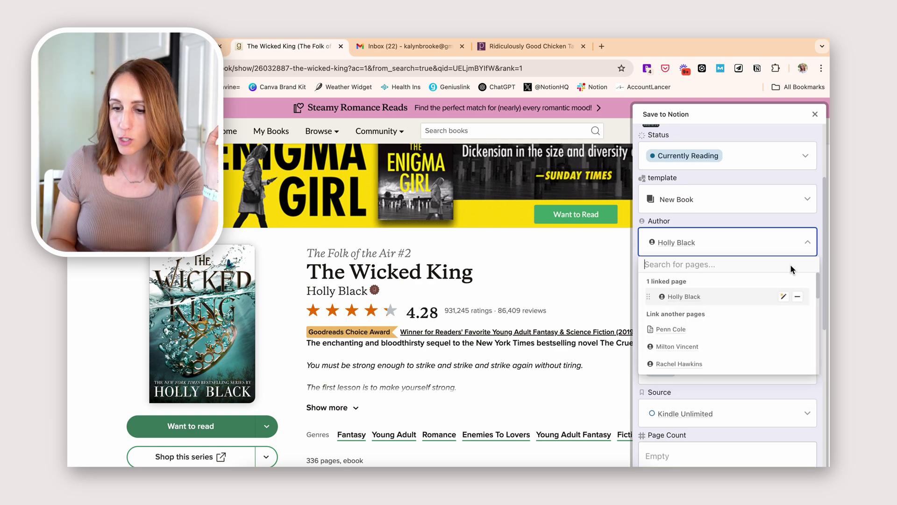
left_click(808, 214)
Step: Set the book's genre to Fantasy in the My Bookshelf form
left_click(701, 278)
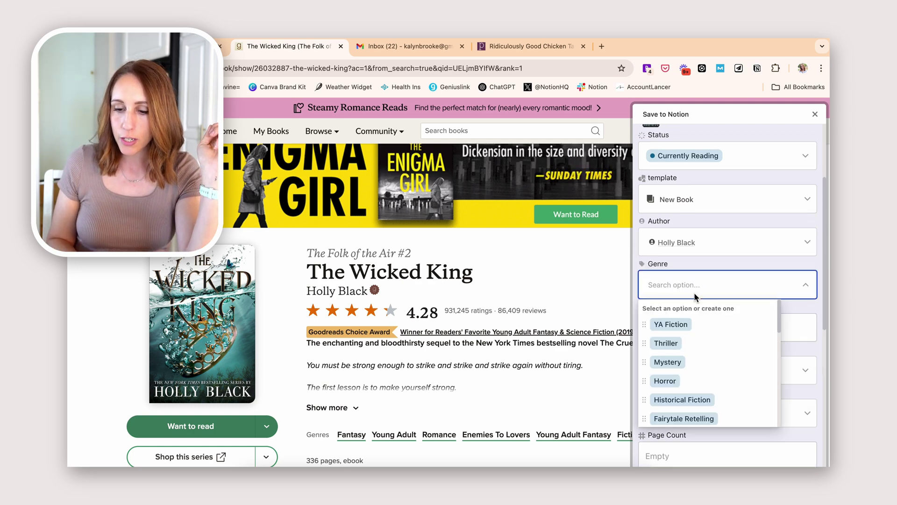
scroll(669, 362, "down", 5)
scroll(668, 366, "down", 1)
left_click(667, 383)
left_click(815, 318)
Step: Find the publication date on the Goodreads page and set the book's year published to 2019
left_click(696, 327)
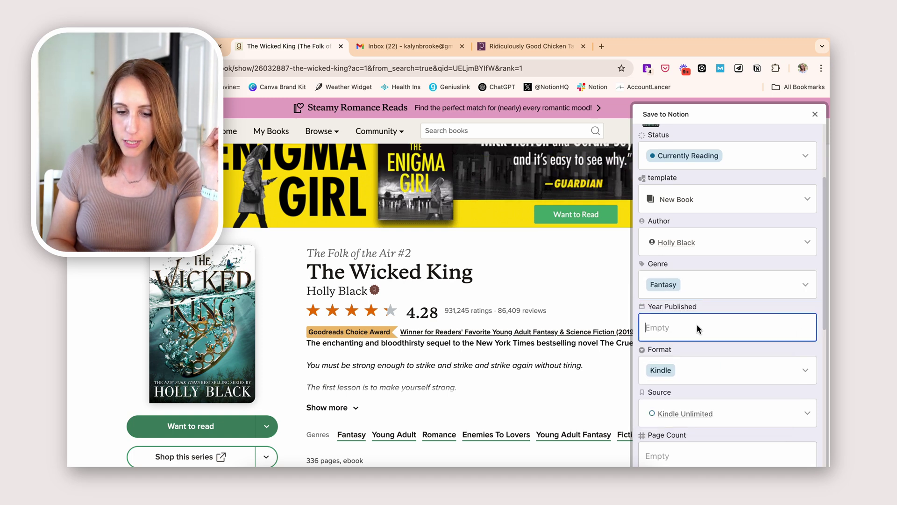
scroll(484, 347, "down", 3)
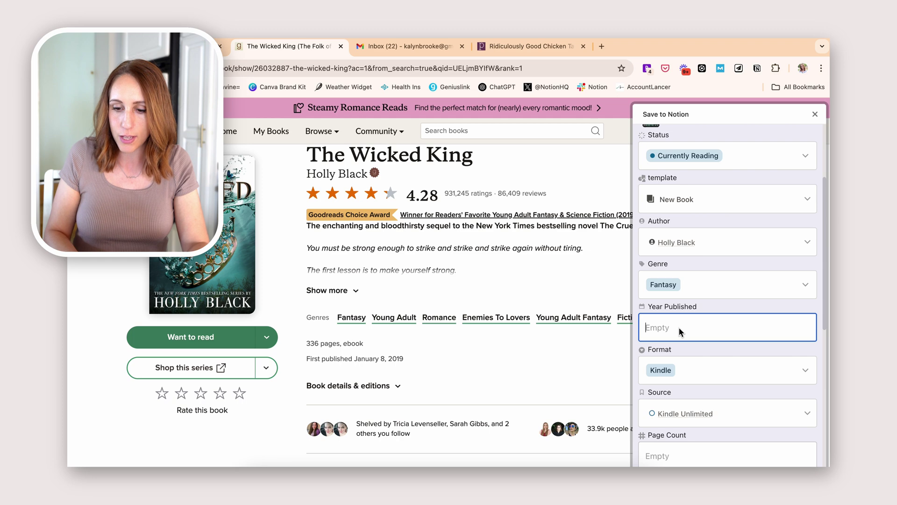
type("2019")
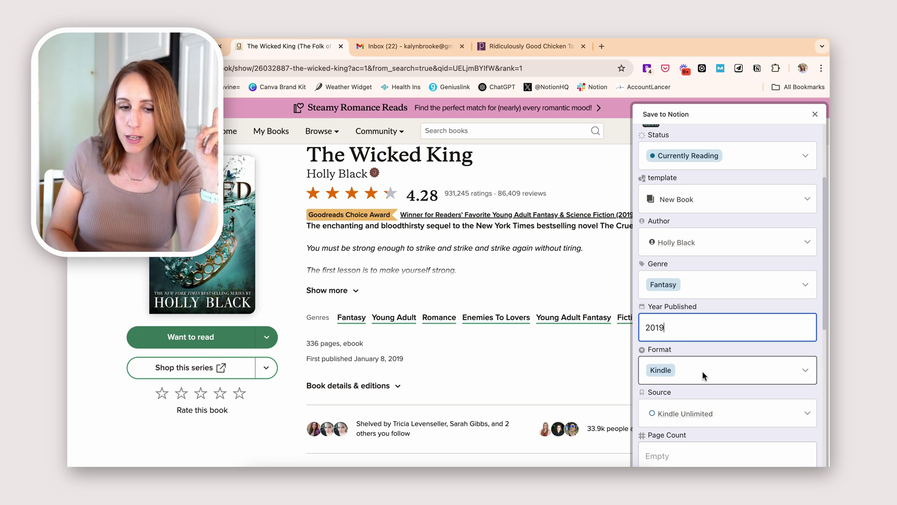
left_click(700, 346)
scroll(700, 347, "down", 3)
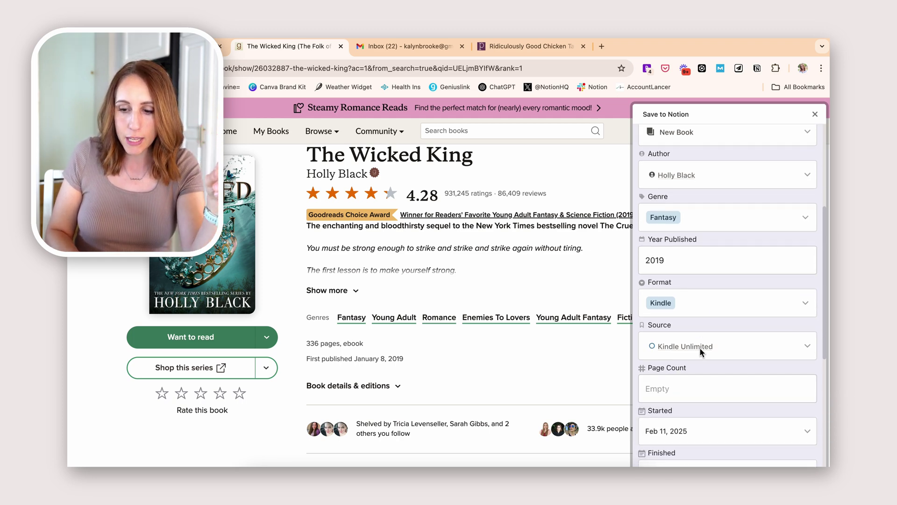
Step: Set the book's source to Public Library as its only linked page
left_click(787, 353)
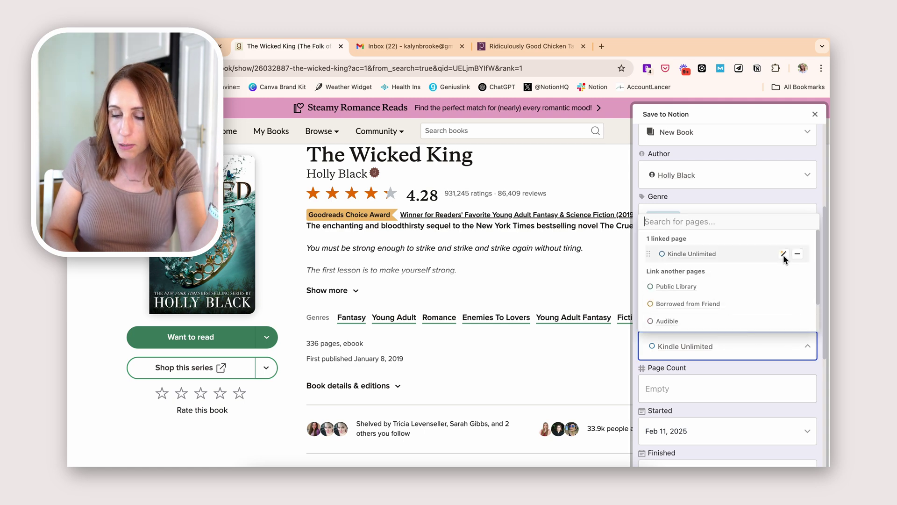
left_click(796, 256)
left_click(676, 275)
scroll(757, 392, "up", 1)
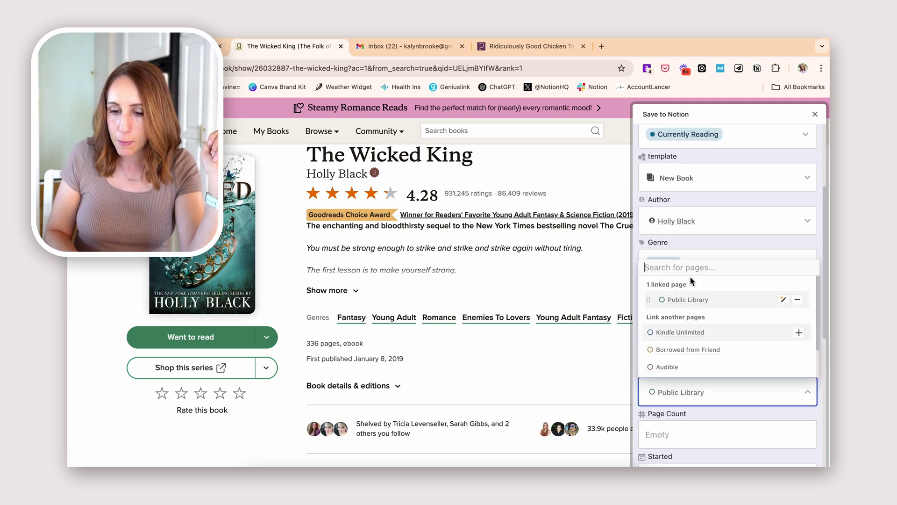
left_click(771, 411)
Step: Set the book's page count to 336 in the My Bookshelf form
scroll(769, 406, "down", 4)
left_click(672, 253)
type("336")
left_click(739, 279)
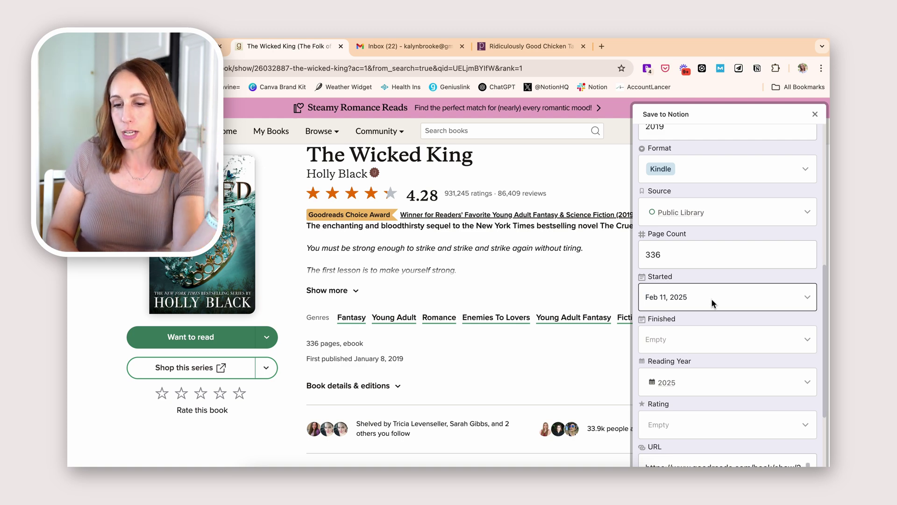
Step: Look over the remaining reading dates, rating, URL and content fields, and save the book to My Bookshelf
scroll(713, 303, "down", 5)
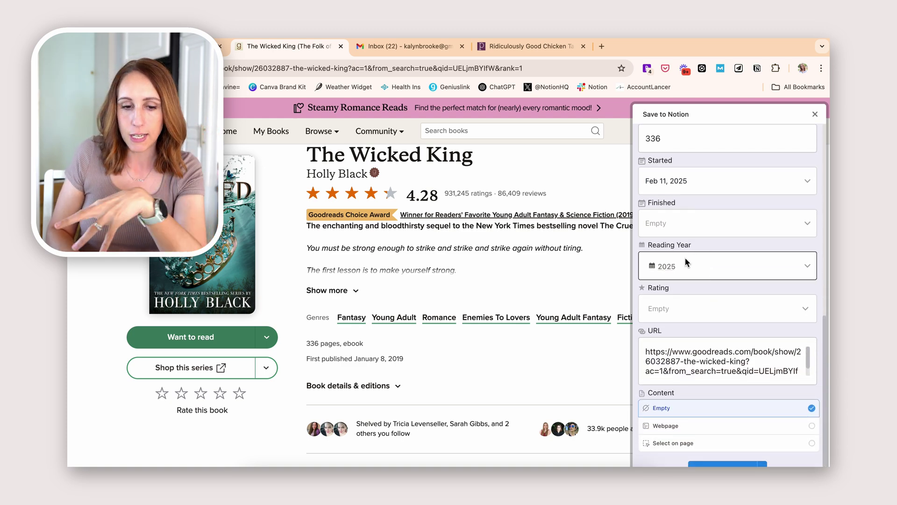
scroll(686, 308, "down", 1)
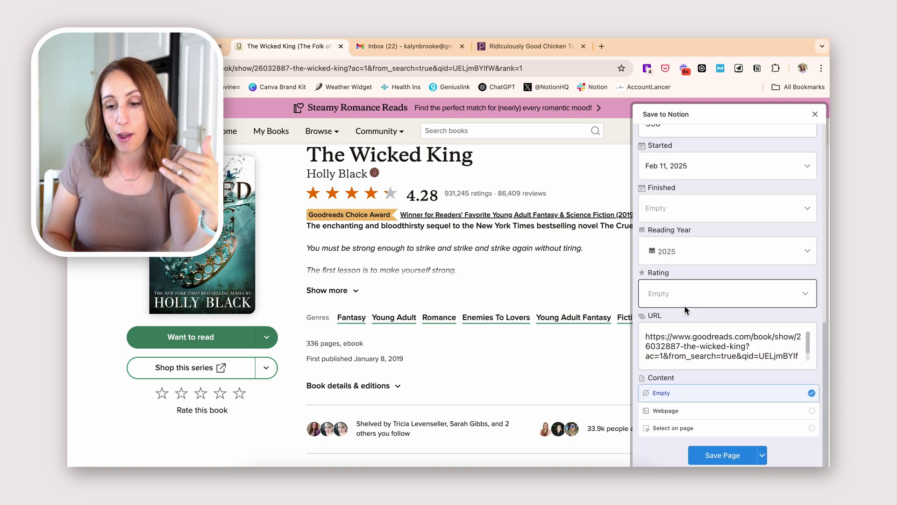
scroll(692, 303, "down", 1)
left_click(713, 455)
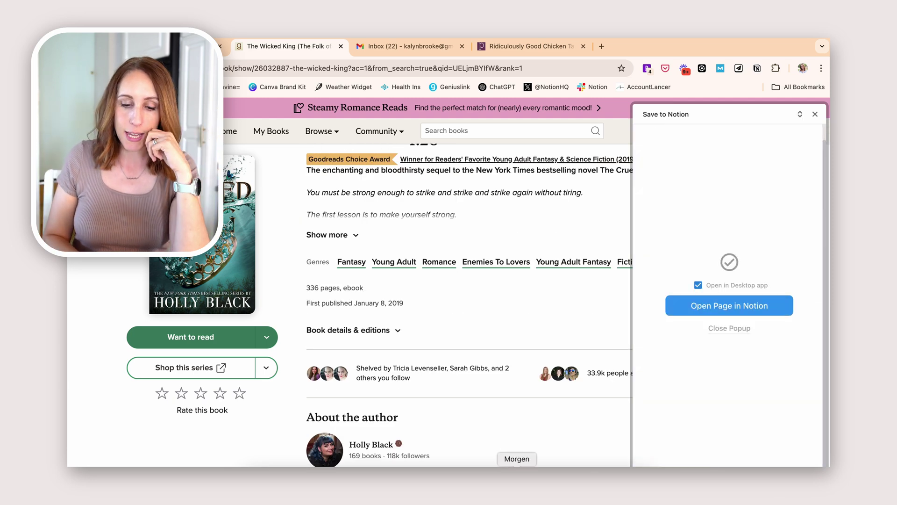
Step: Switch to Notion, open The Wicked King from Currently Reading in the Reading Hub and review its captured properties
left_click(466, 465)
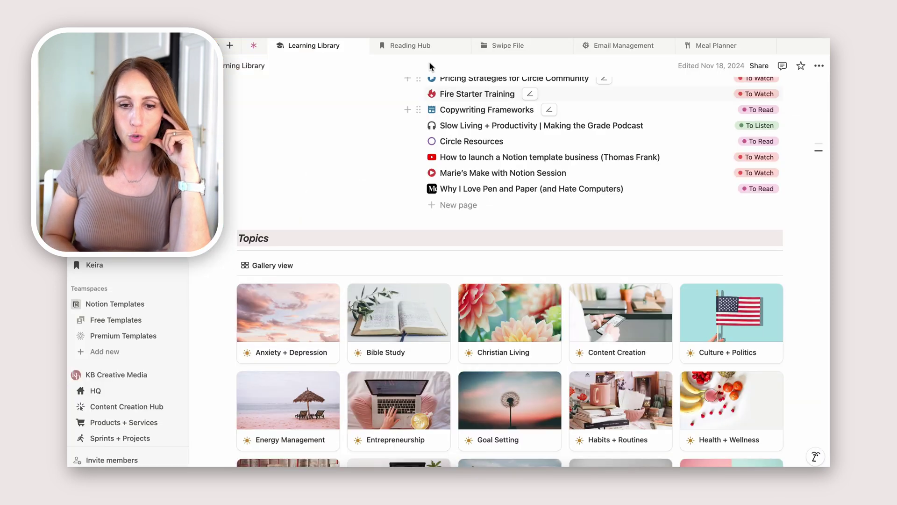
left_click(411, 46)
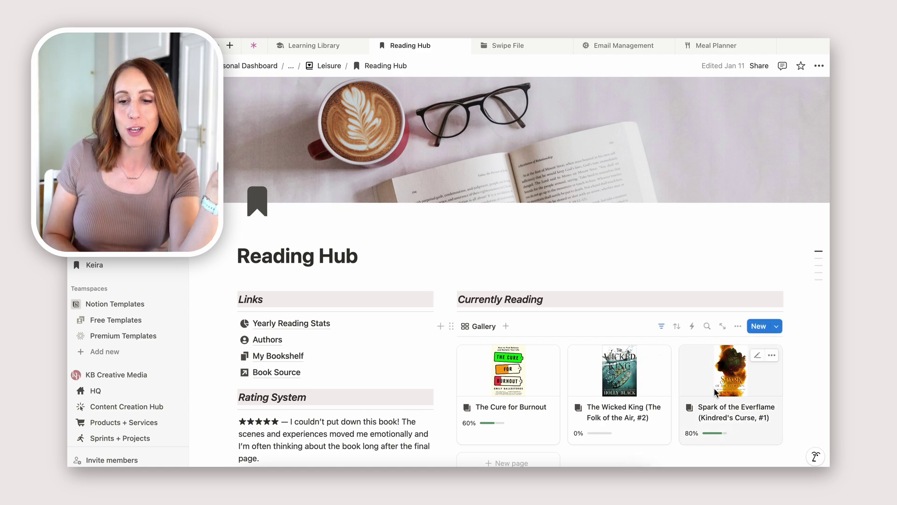
left_click(663, 424)
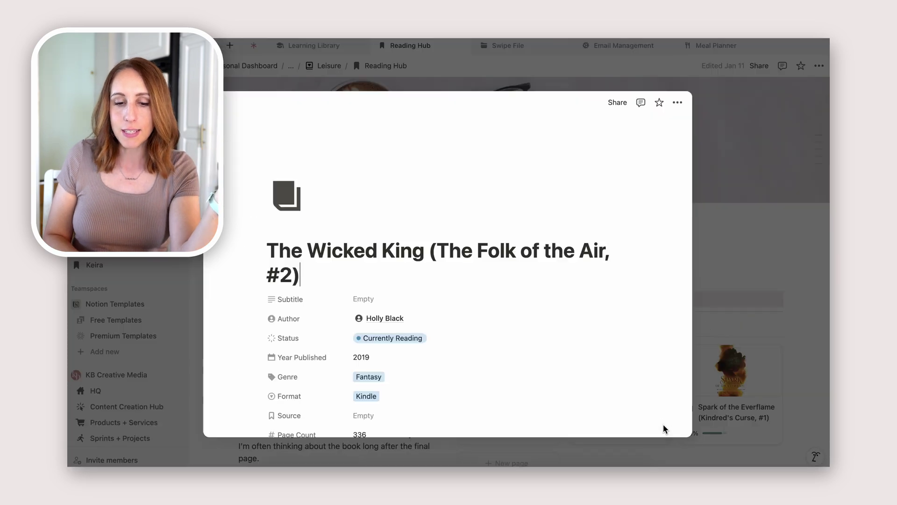
scroll(553, 280, "down", 5)
scroll(553, 282, "down", 3)
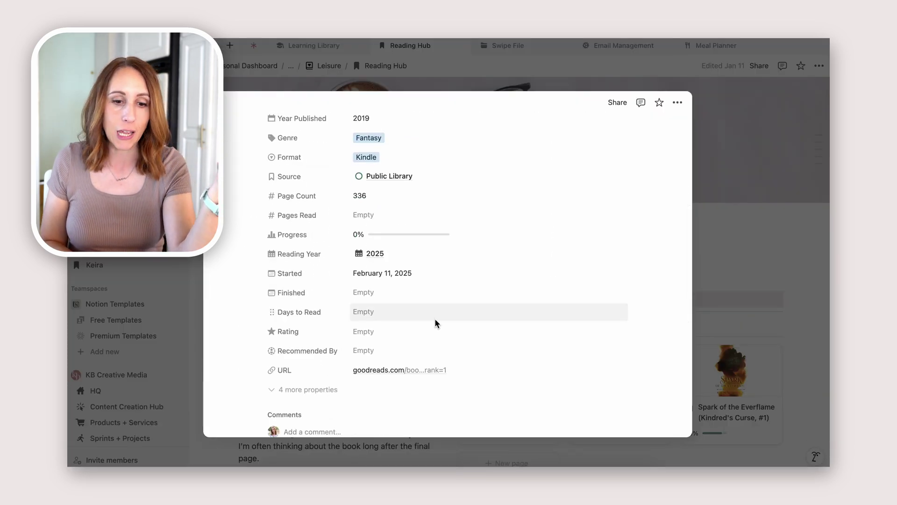
scroll(435, 319, "down", 3)
scroll(435, 321, "up", 3)
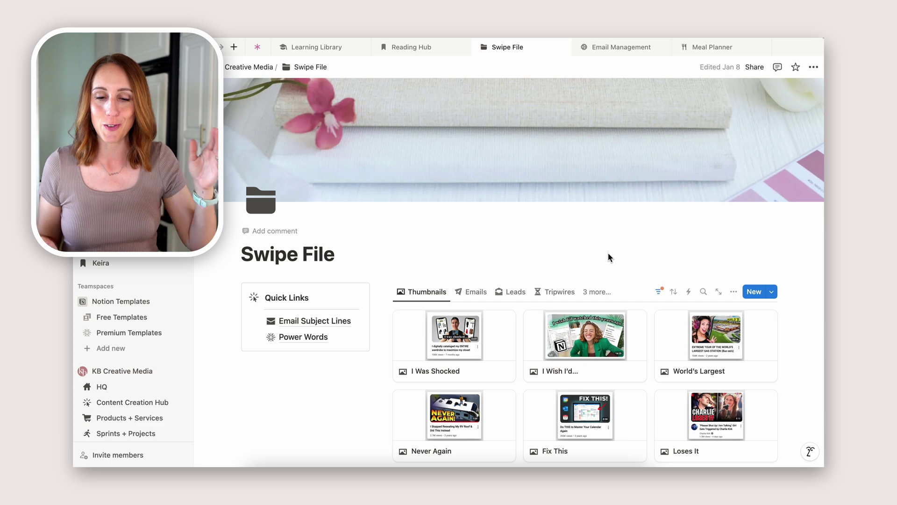
Step: Look through the Sales, Emails and Thumbnails views of the Swipe File database
left_click(598, 292)
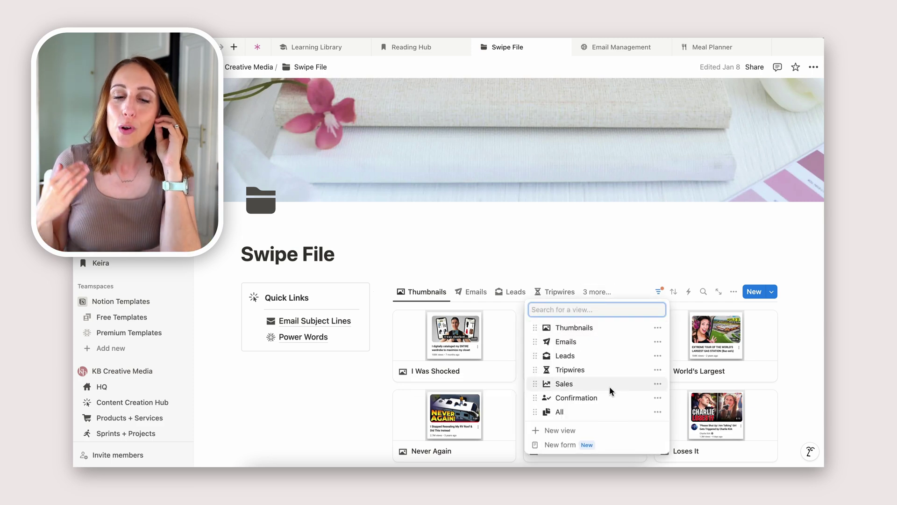
left_click(611, 384)
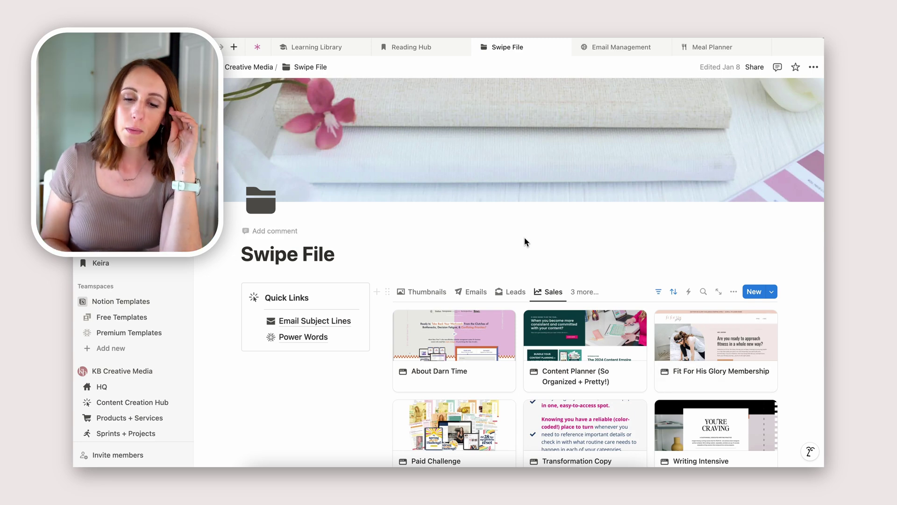
left_click(433, 294)
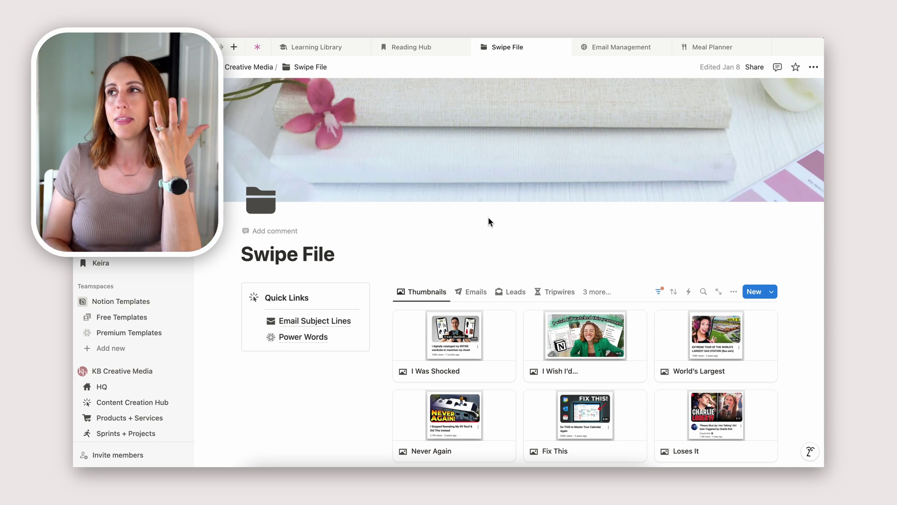
left_click(471, 292)
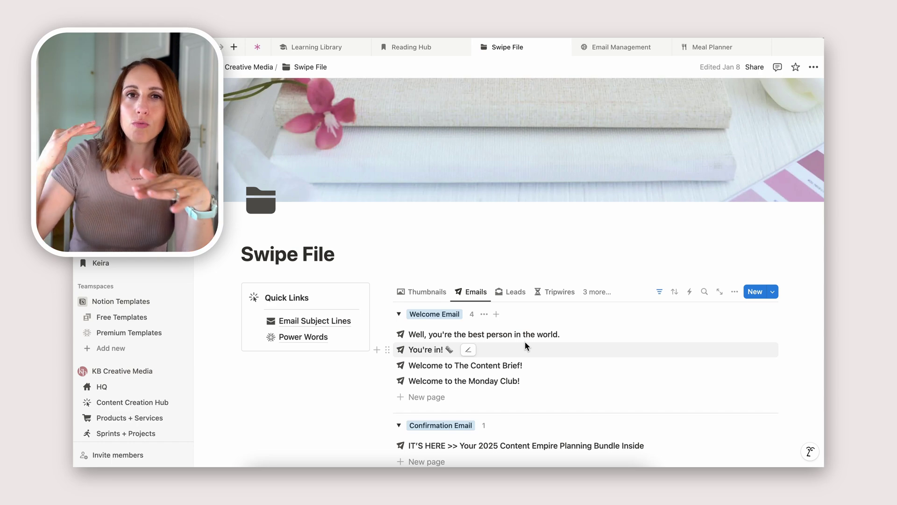
left_click(597, 292)
left_click(590, 387)
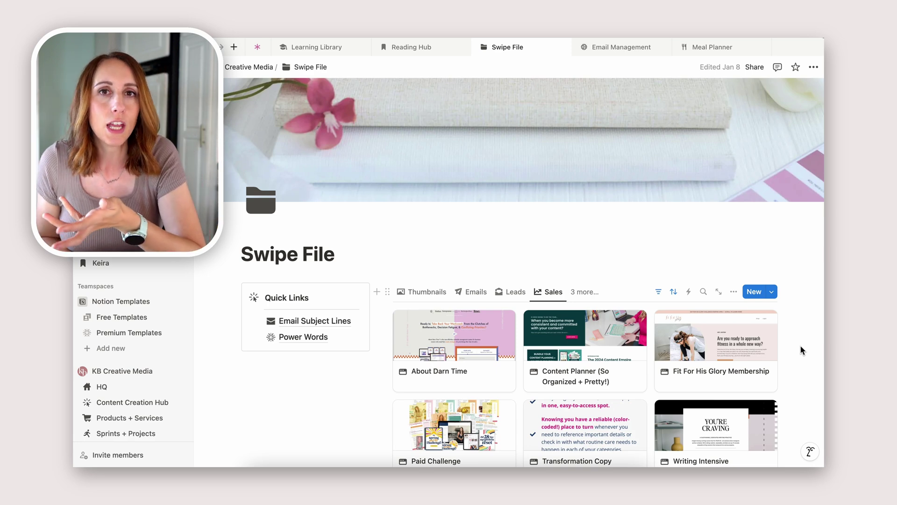
left_click(435, 292)
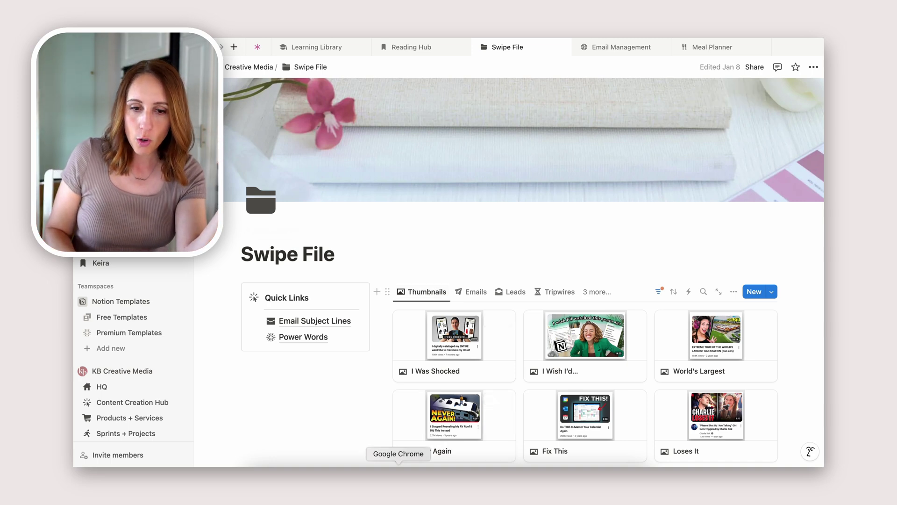
Step: Switch to Chrome and, in Save to Notion's Swipe File form, name the email "Welcome to The Less Hustle, More Joy Weekly Toolkit"
left_click(398, 463)
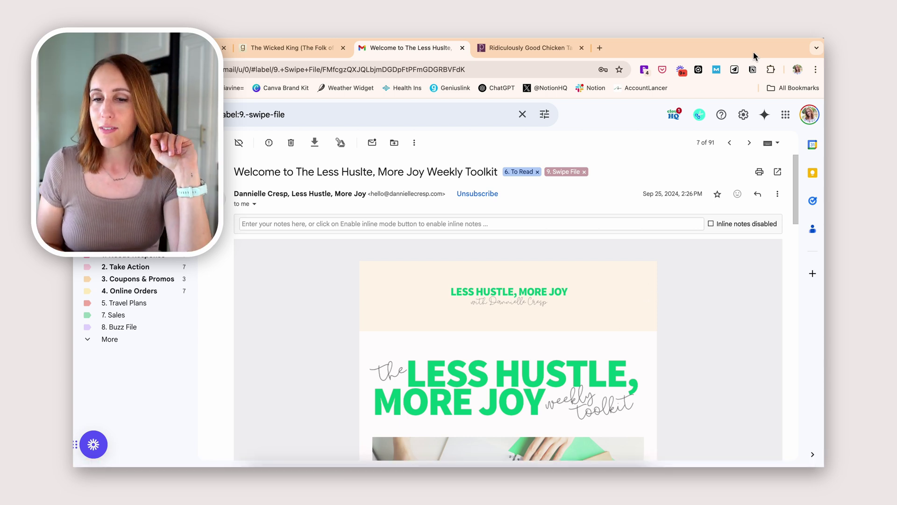
left_click(734, 69)
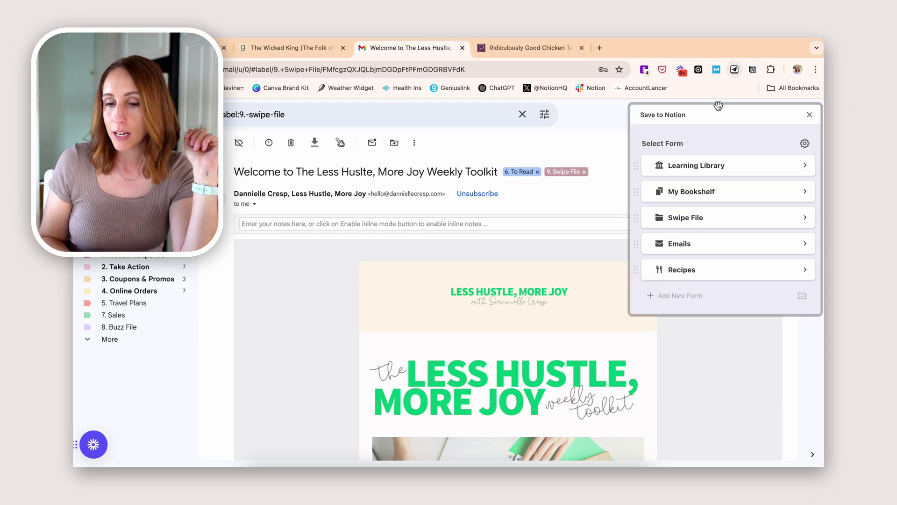
left_click(675, 216)
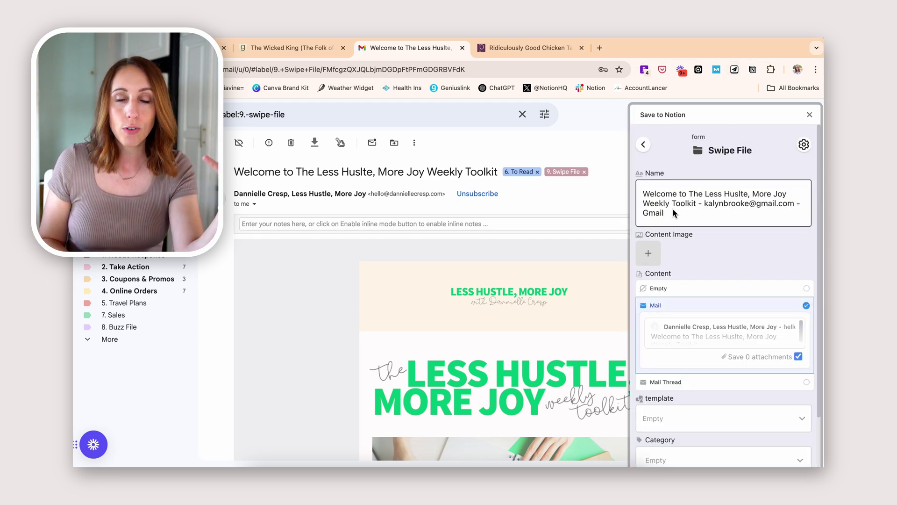
left_click_drag(696, 206, 699, 215)
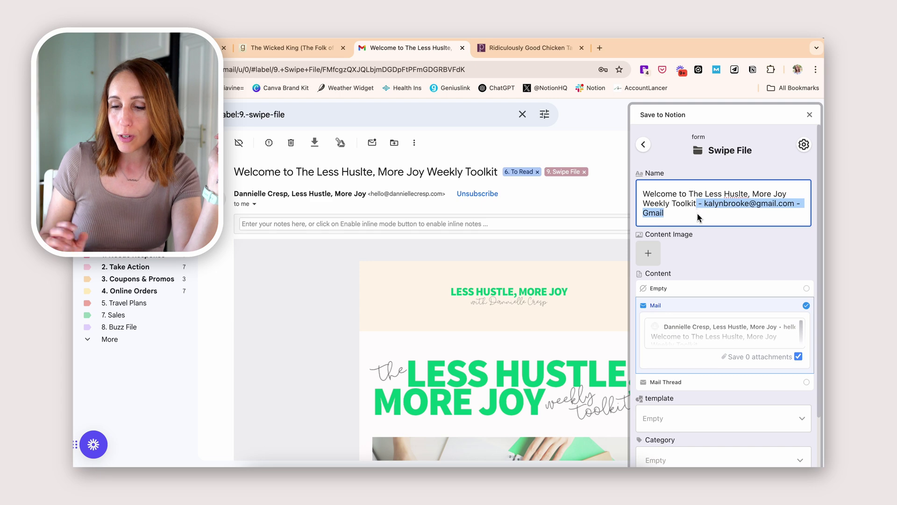
key("BackSpace")
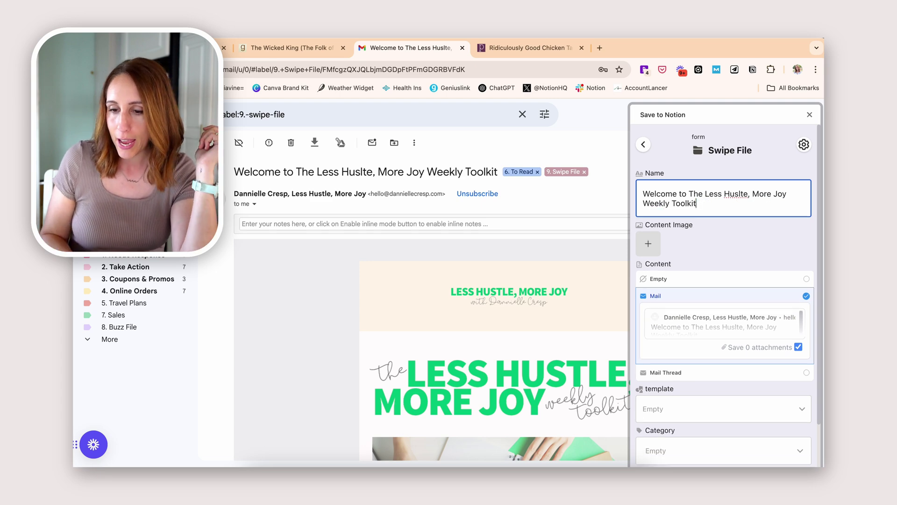
right_click(747, 198)
left_click(753, 205)
Step: Apply the New Email template and the Welcome Email category, and save the email to the Swipe File
scroll(685, 239, "down", 2)
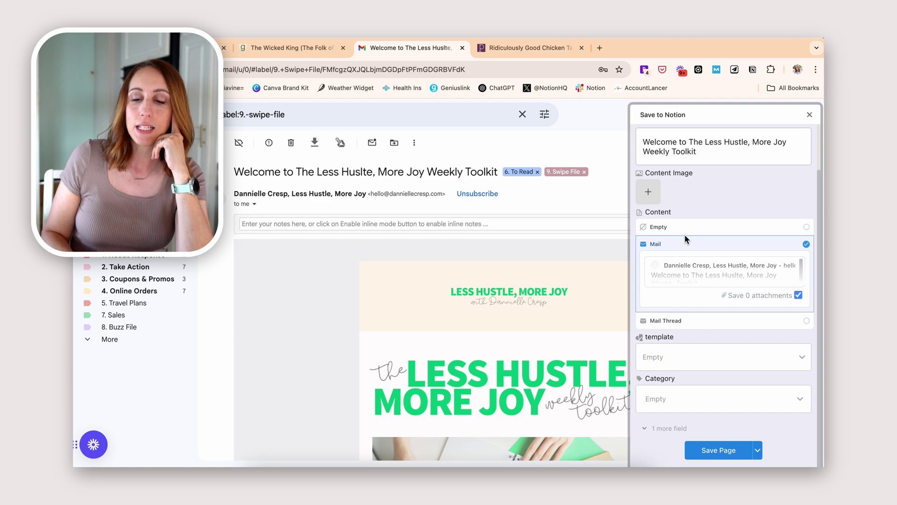
left_click(663, 352)
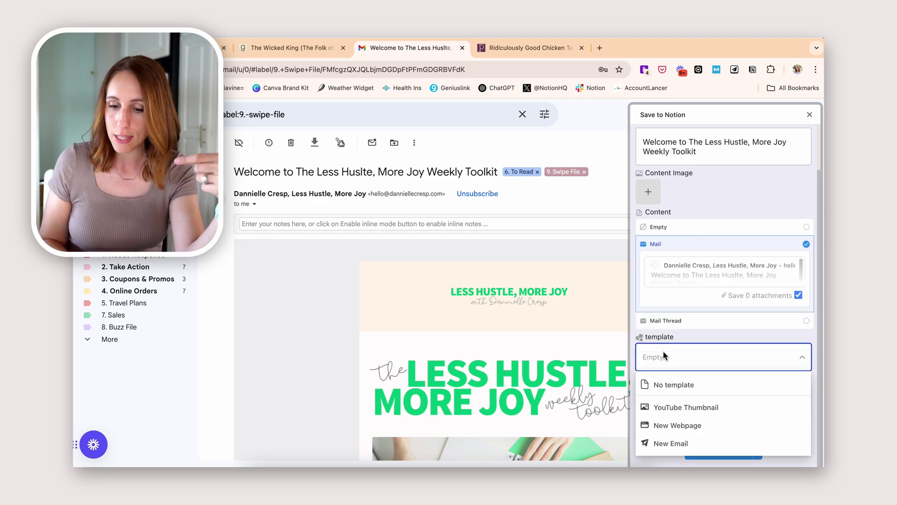
left_click(678, 442)
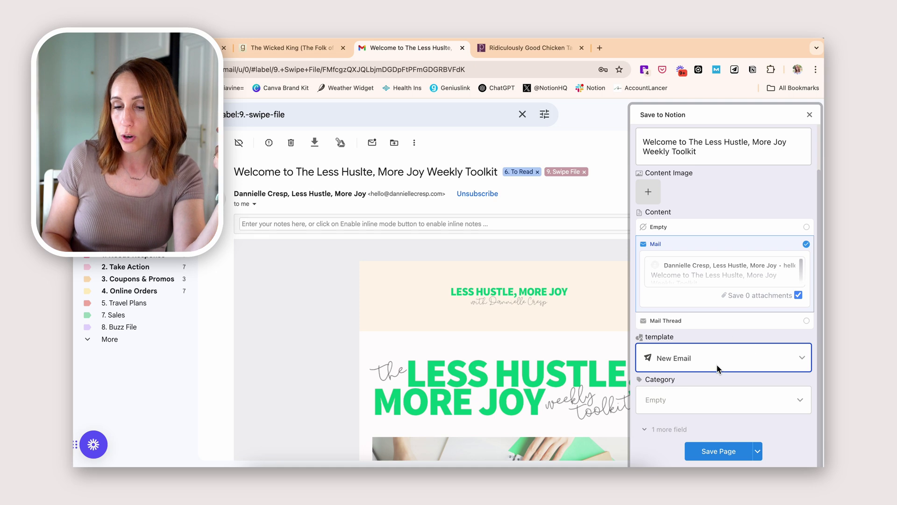
left_click(695, 399)
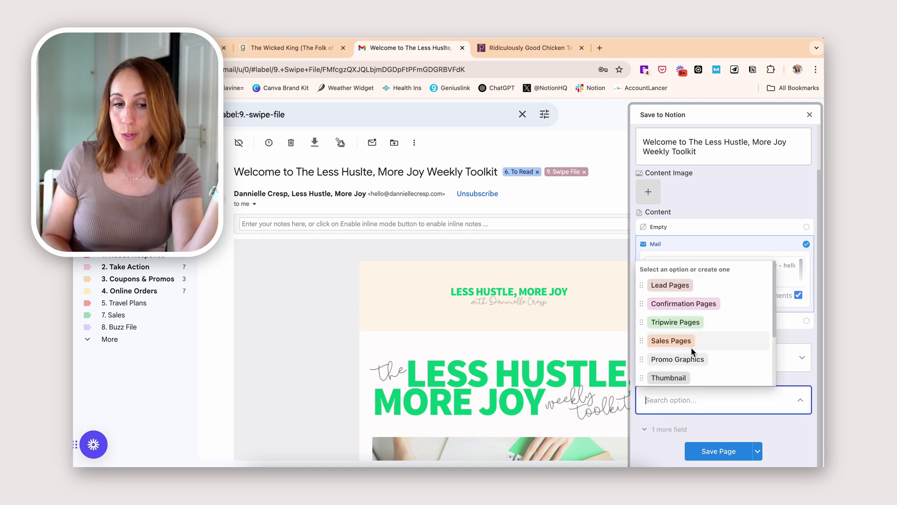
scroll(690, 356, "down", 3)
left_click(680, 355)
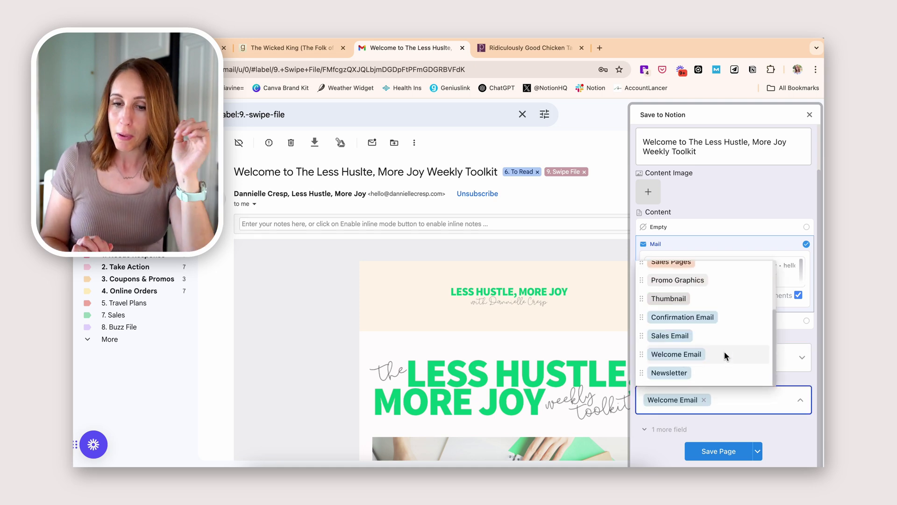
left_click(772, 439)
left_click(718, 450)
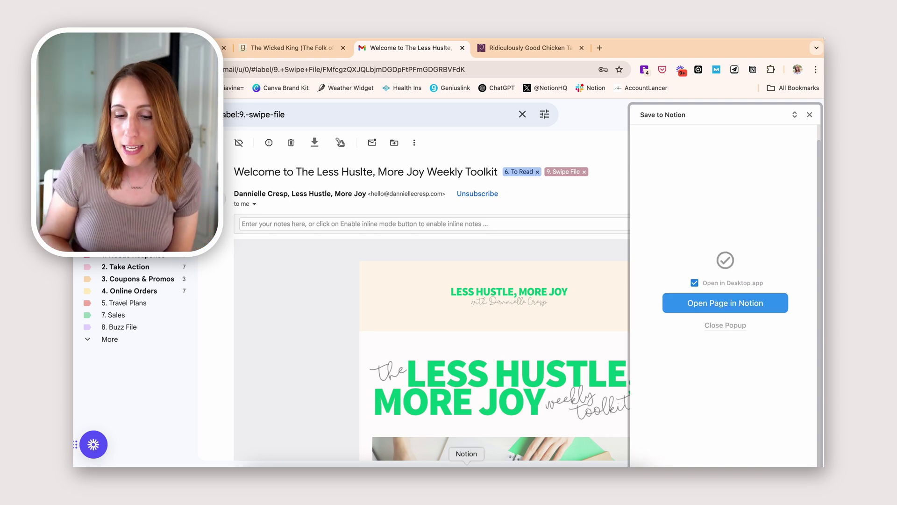
Step: Switch to Notion, open the saved Less Hustle, More Joy email from the Swipe File's Emails view and review its captured content
left_click(466, 467)
scroll(484, 219, "down", 1)
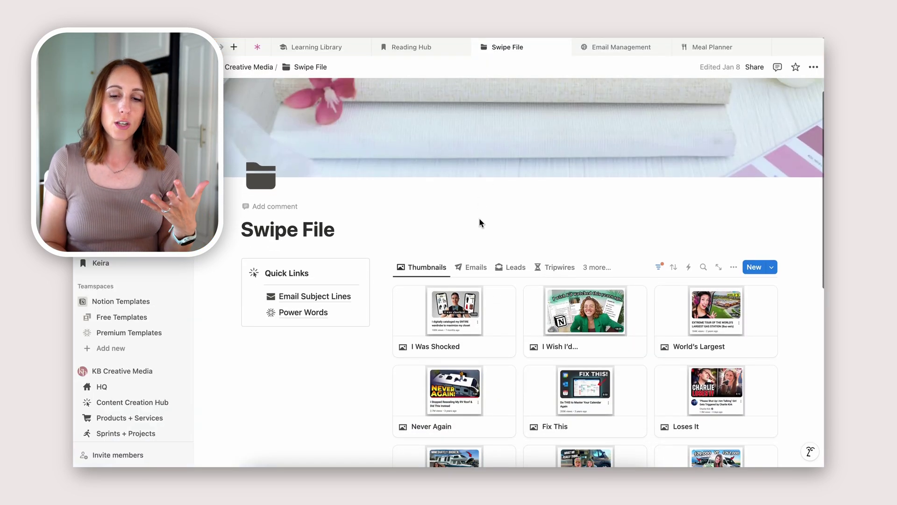
left_click(470, 267)
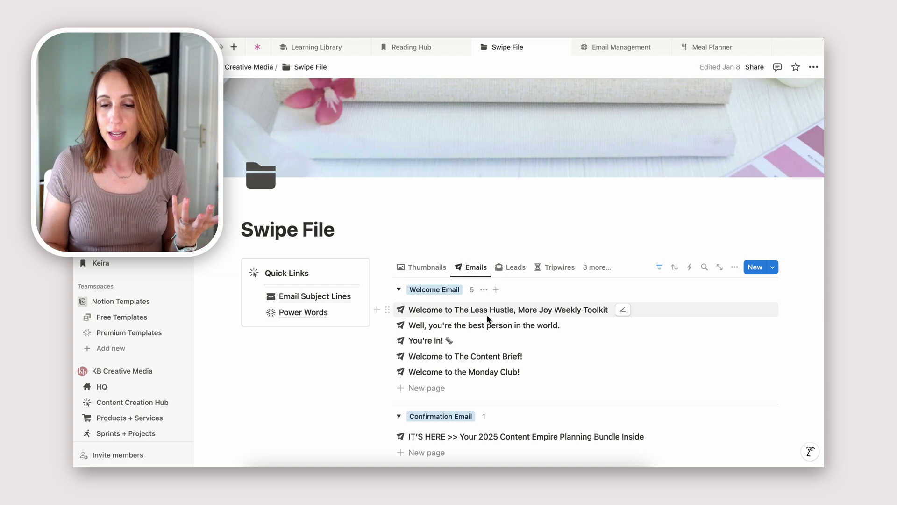
left_click(514, 317)
scroll(689, 239, "down", 6)
scroll(685, 239, "down", 20)
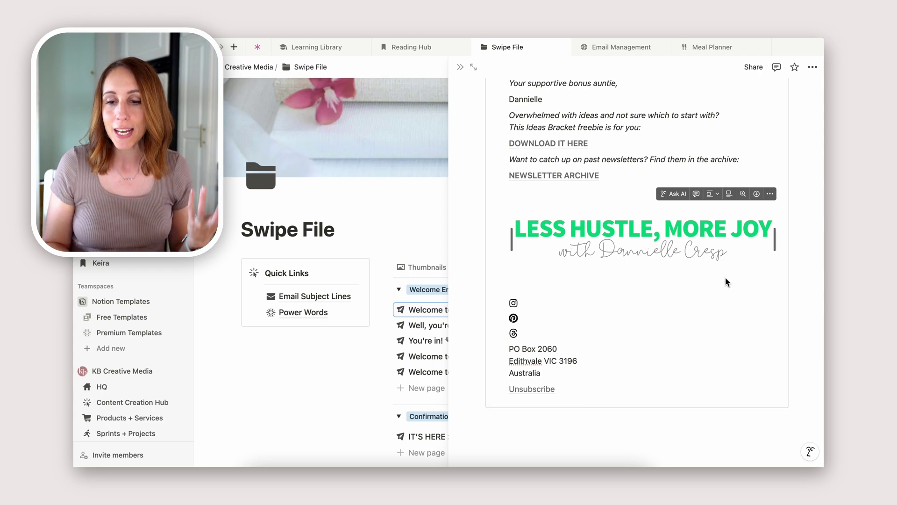
scroll(728, 299, "up", 10)
scroll(726, 311, "up", 6)
scroll(727, 310, "down", 7)
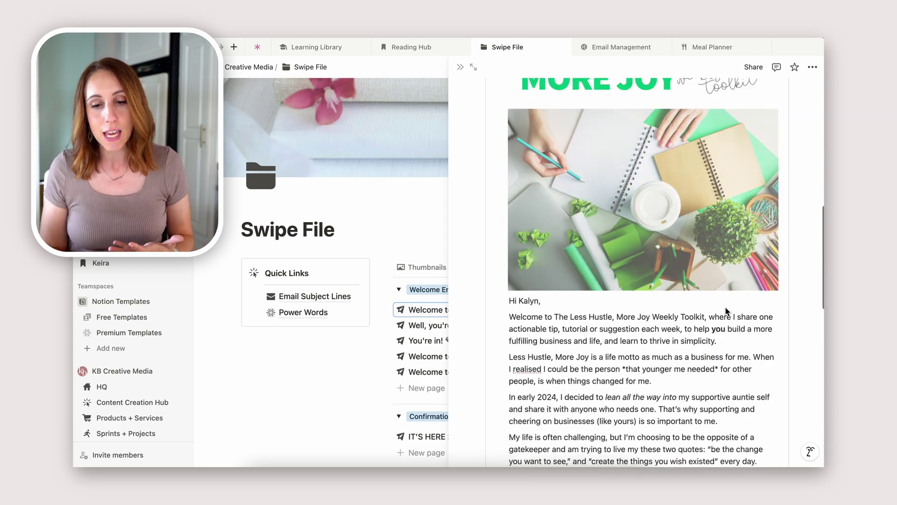
scroll(727, 311, "up", 1)
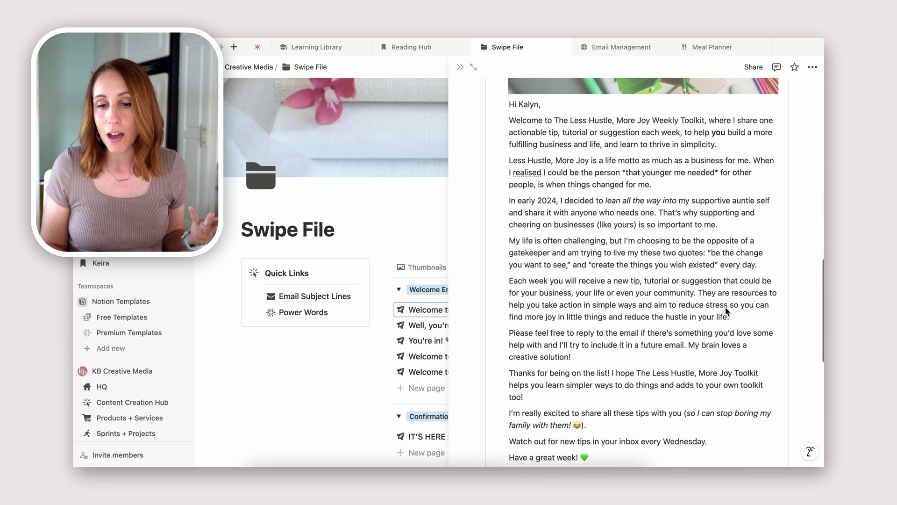
scroll(727, 311, "up", 10)
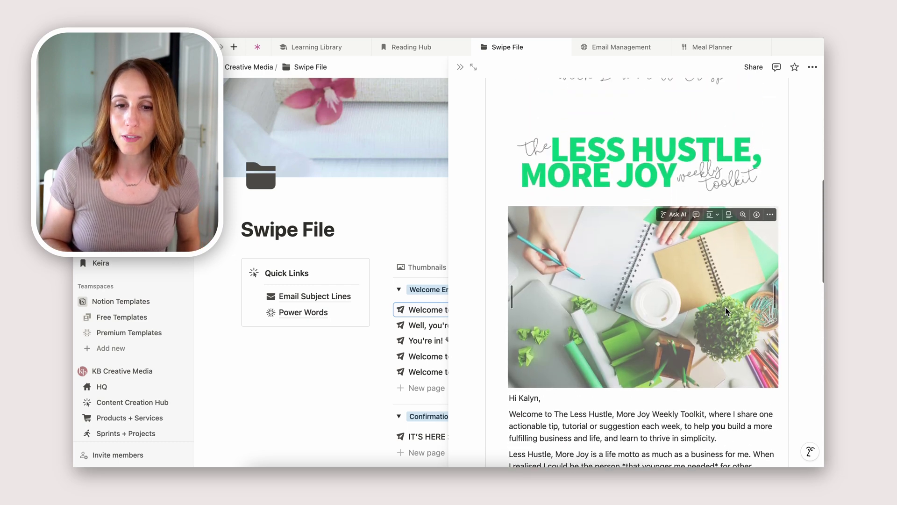
left_click(458, 70)
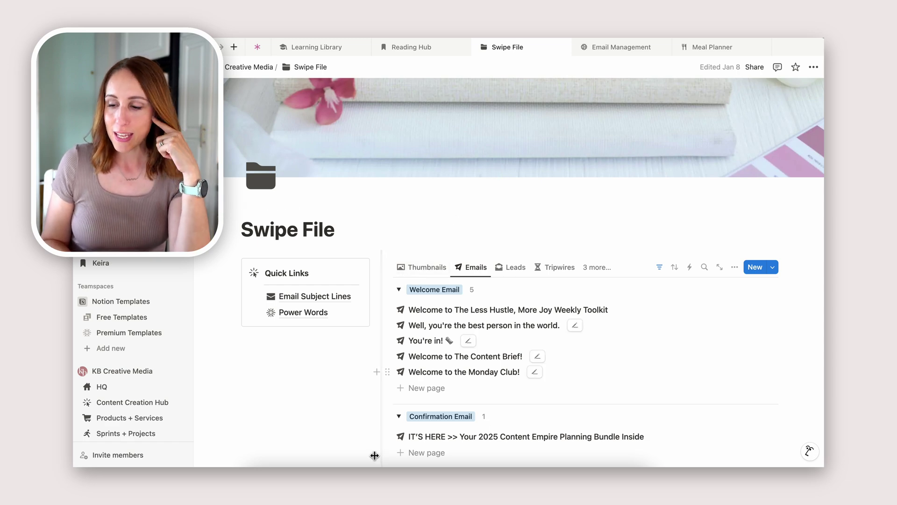
Step: Switch to the Gmail inbox in Chrome and open the Authenticate Domain with Flodesk thread at its latest reply
left_click(399, 465)
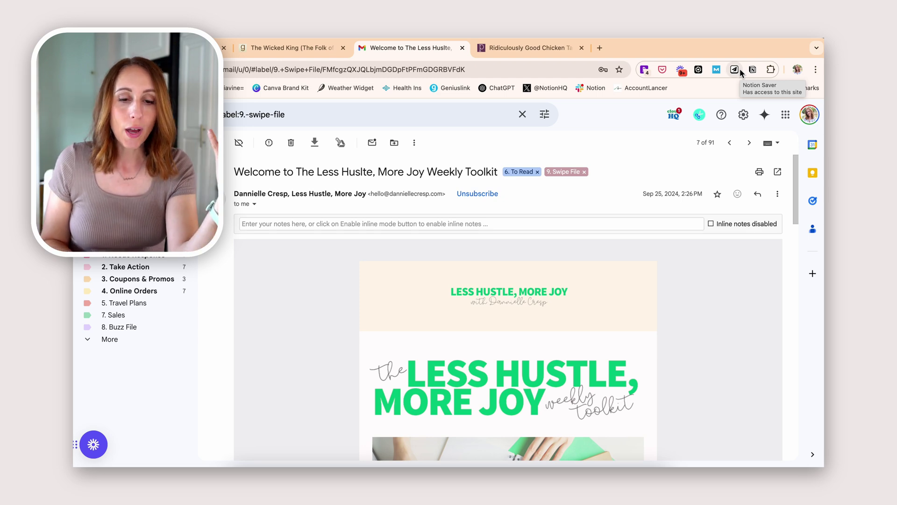
left_click(122, 173)
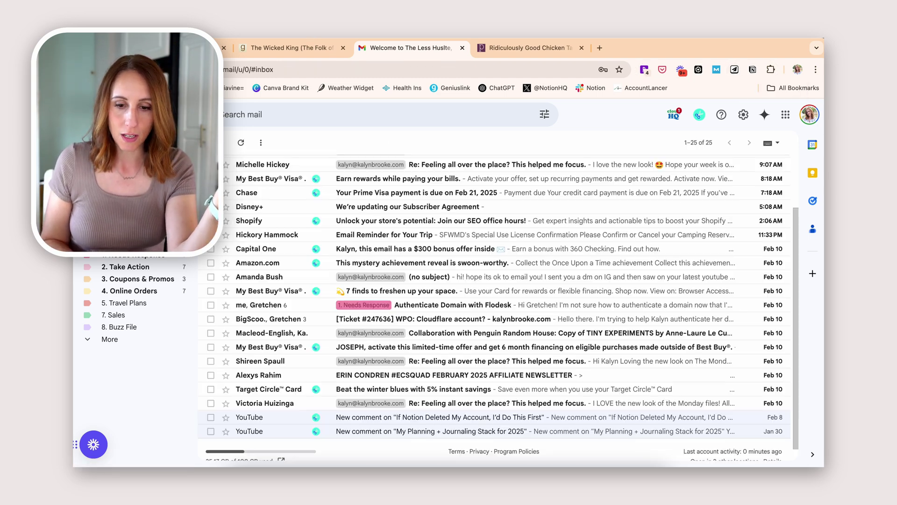
scroll(406, 238, "up", 3)
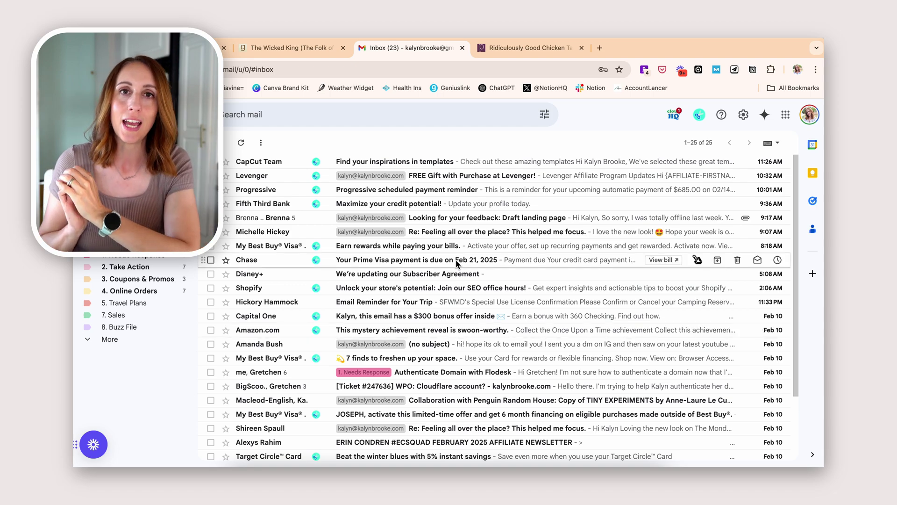
scroll(498, 204, "down", 3)
scroll(498, 204, "up", 3)
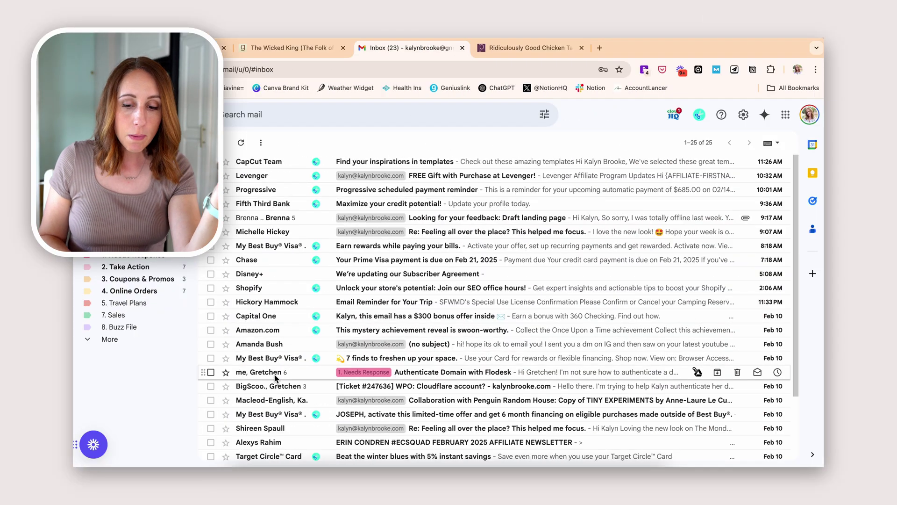
left_click(455, 374)
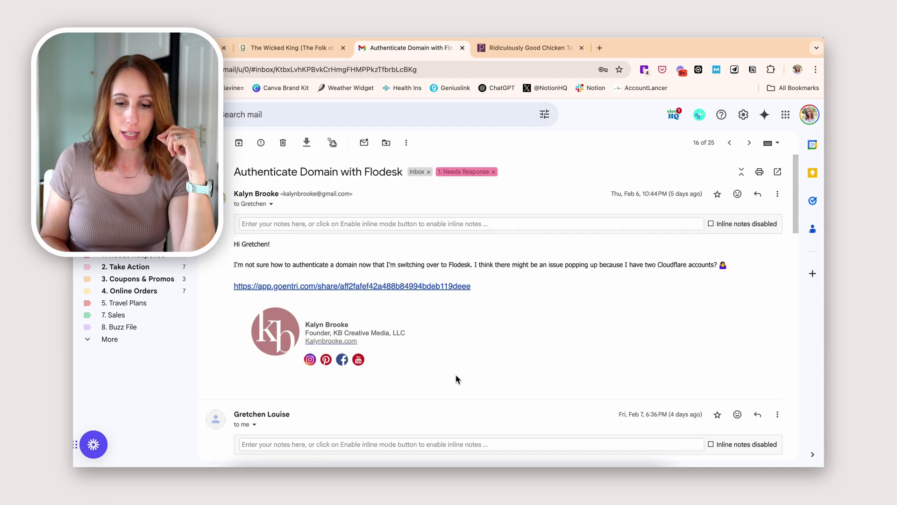
scroll(613, 309, "down", 3)
scroll(613, 312, "down", 5)
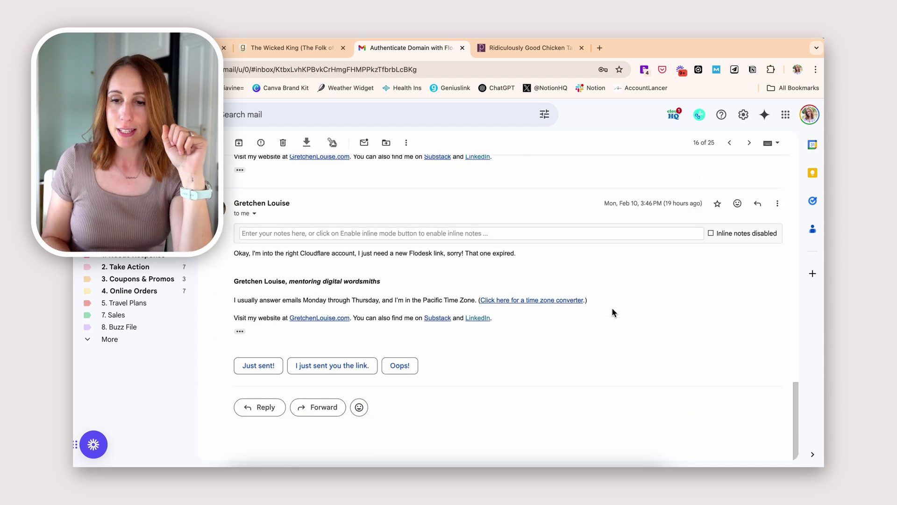
Step: Open Save to Notion's Emails form for the thread and shorten the topic to "Authenticate Domain with Flodesk"
left_click(735, 70)
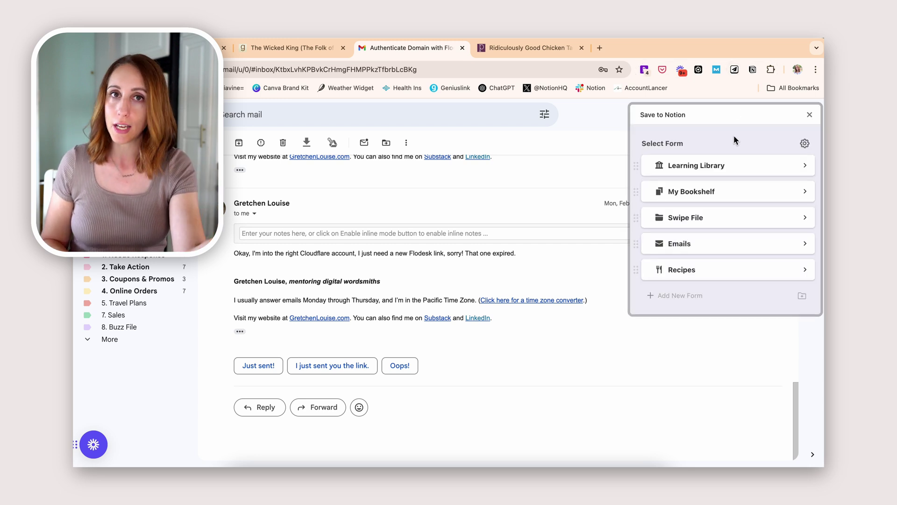
left_click(689, 244)
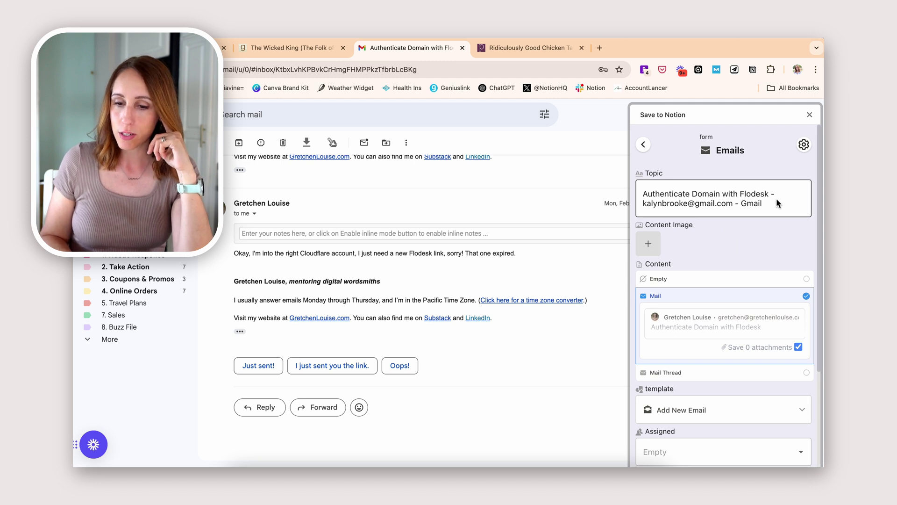
left_click_drag(777, 202, 655, 194)
key("BackSpace")
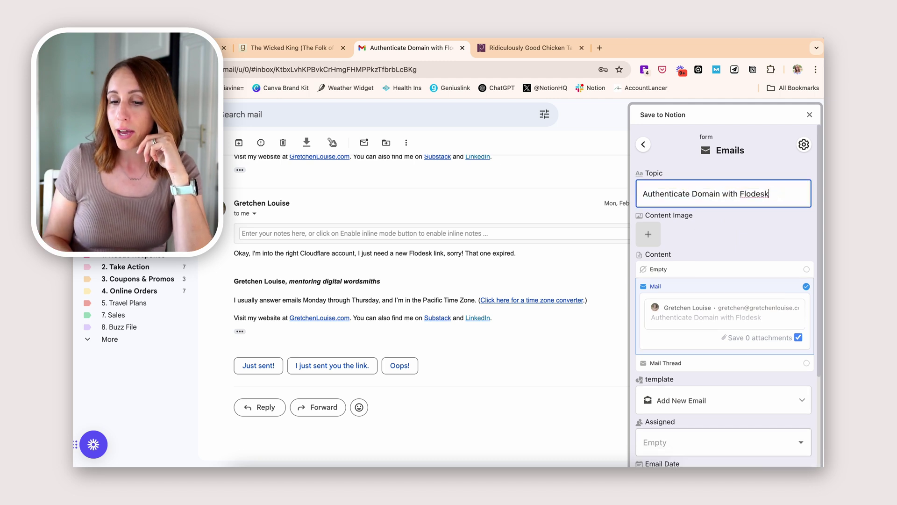
Step: Assign the email to the first person offered in the Assigned list
scroll(714, 298, "down", 3)
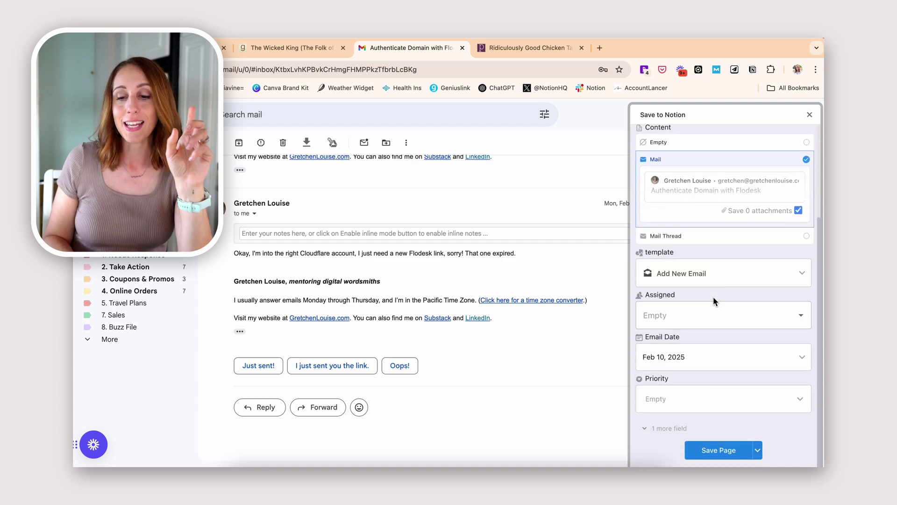
left_click(679, 309)
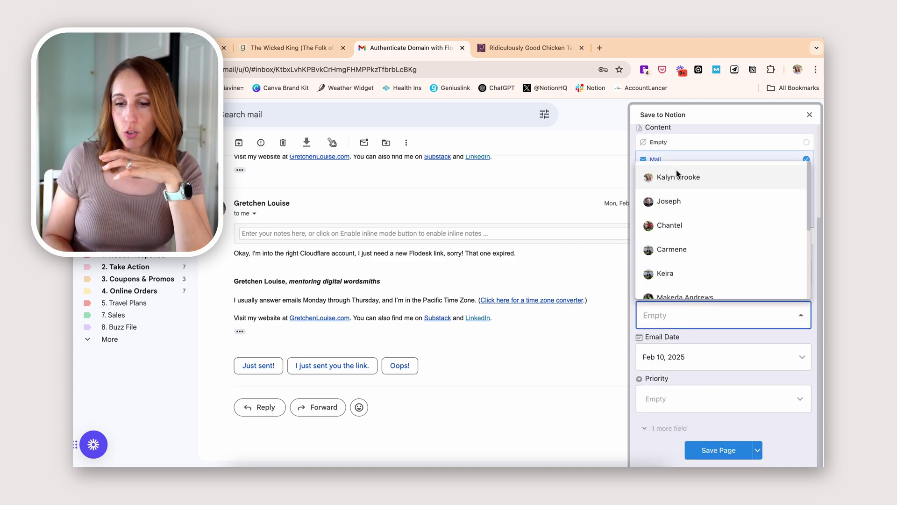
left_click(672, 177)
left_click(706, 329)
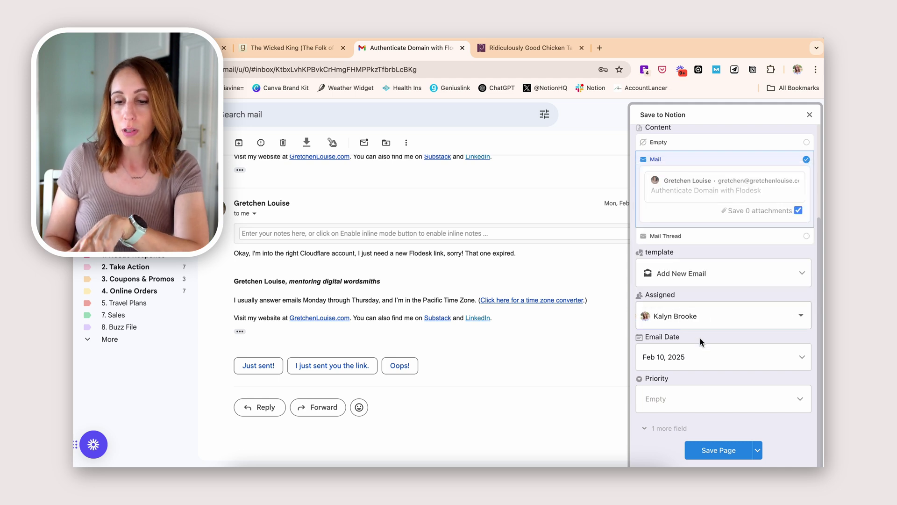
Step: Set the email's priority to High, keep the Add New Email template, and save the page to Notion
left_click(721, 273)
key("Escape")
left_click(704, 390)
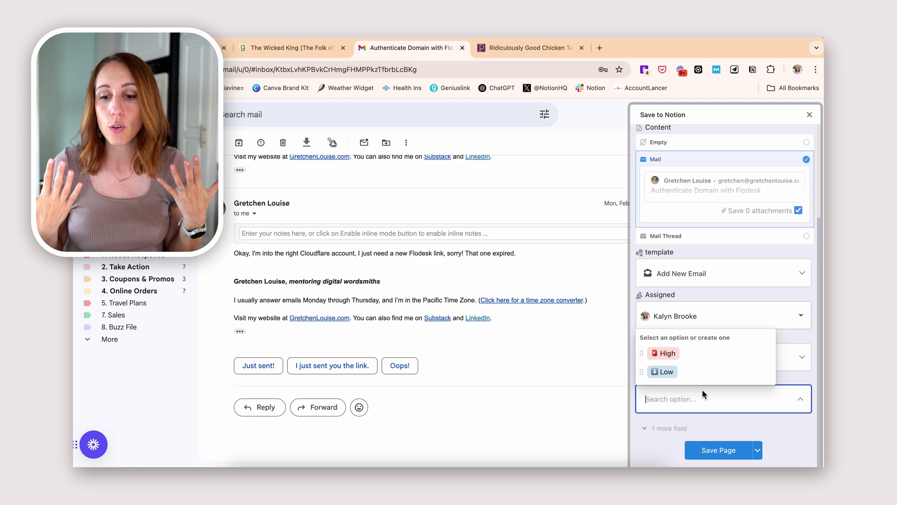
key("Return")
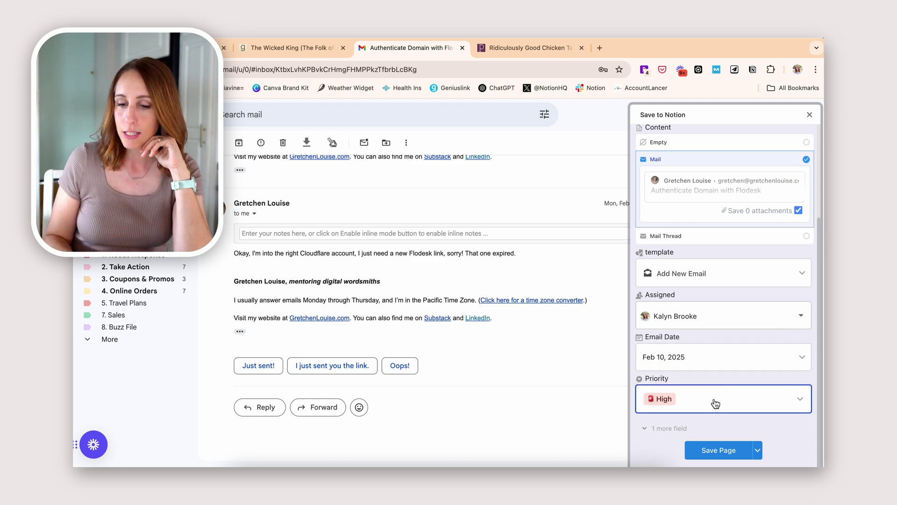
left_click(718, 450)
Step: Switch to Notion and open the saved Authenticate Domain with Flodesk email from the Open emails table on the Email Management page
left_click(449, 464)
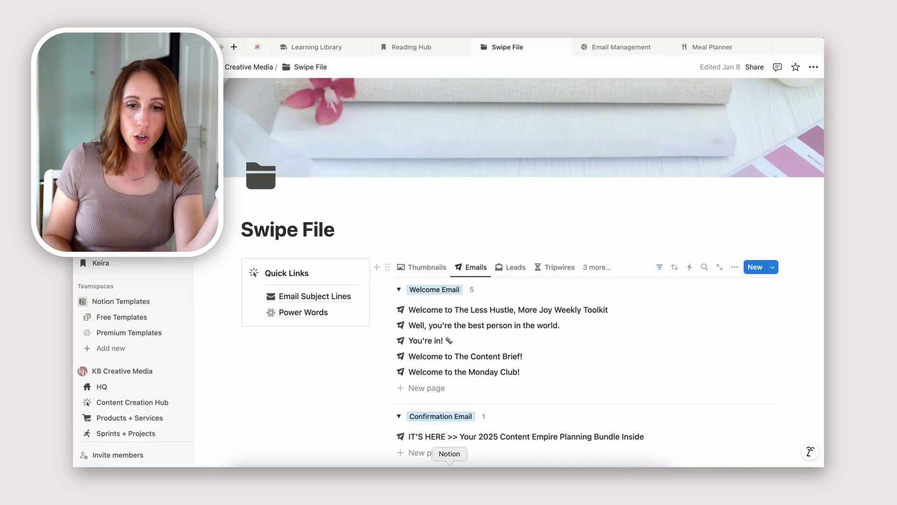
left_click(610, 52)
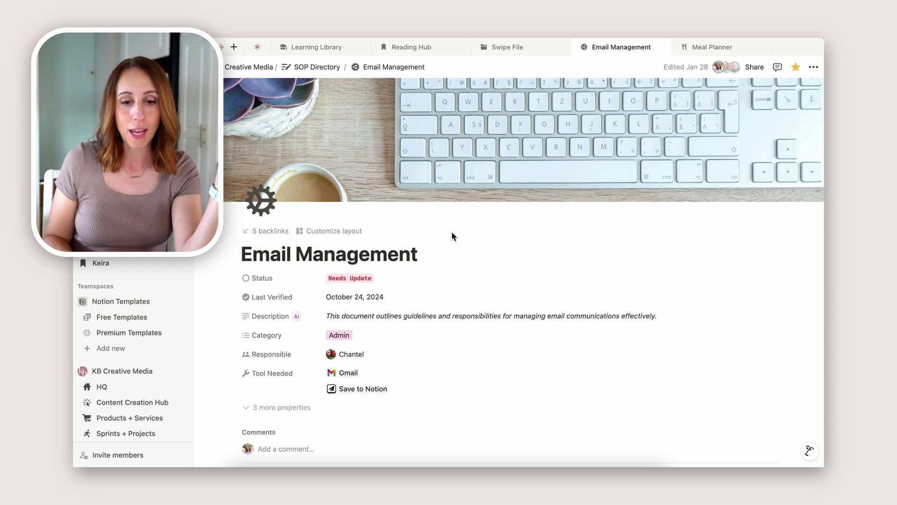
scroll(453, 236, "down", 20)
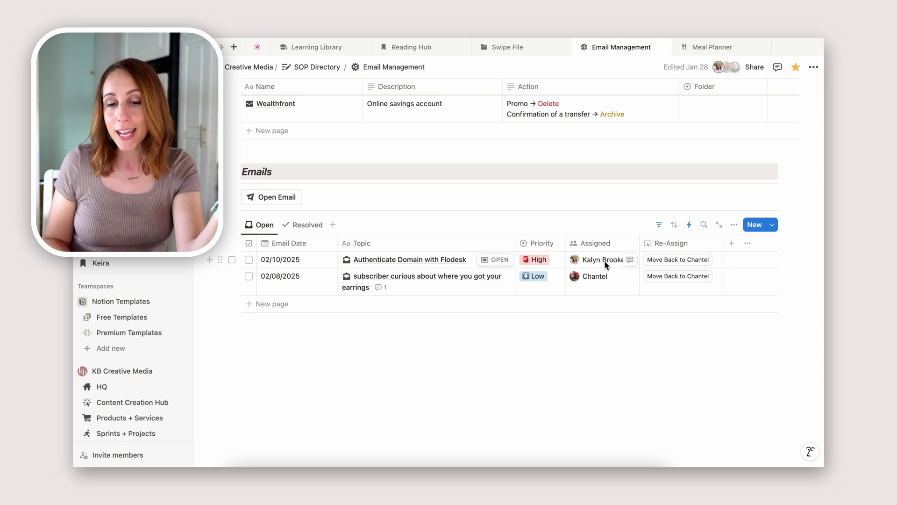
left_click(495, 260)
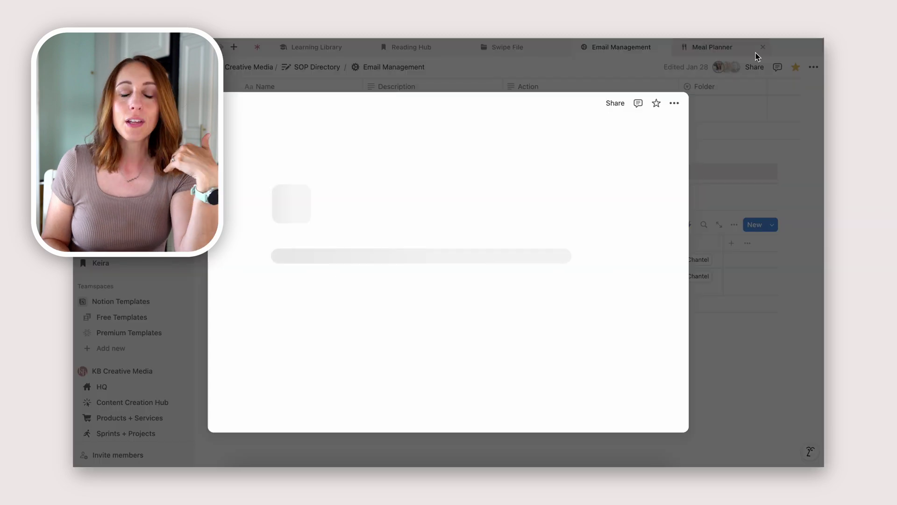
Step: Review the saved email's properties, Gmail link, comments area and captured message, and close the page preview
scroll(596, 193, "down", 3)
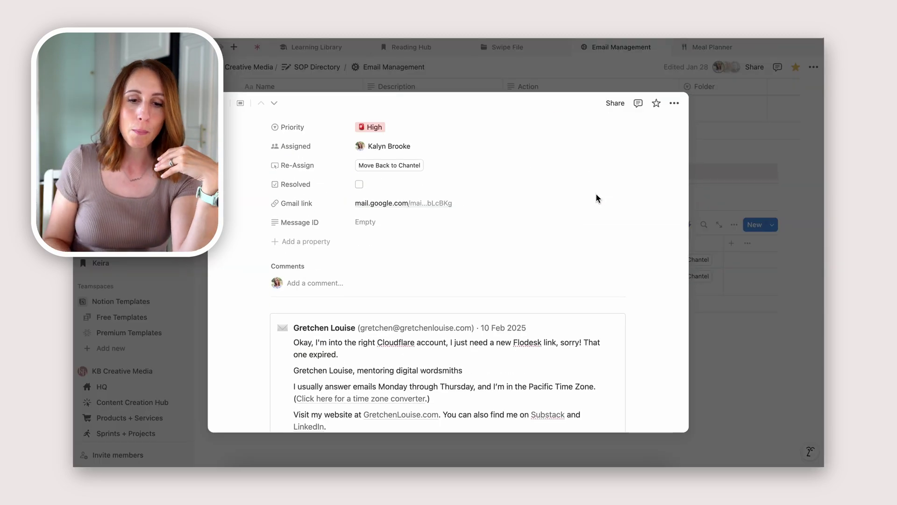
scroll(596, 193, "down", 1)
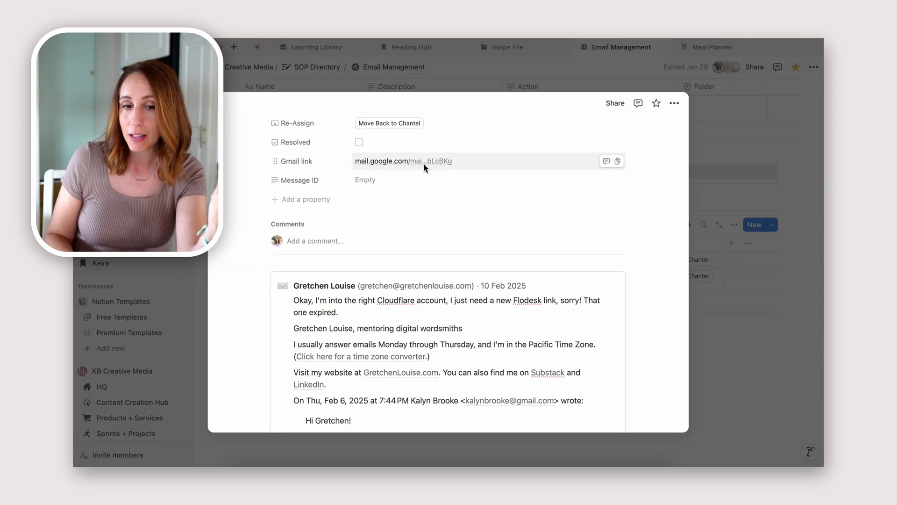
scroll(553, 285, "down", 7)
scroll(553, 285, "up", 2)
scroll(553, 285, "up", 4)
scroll(604, 267, "up", 4)
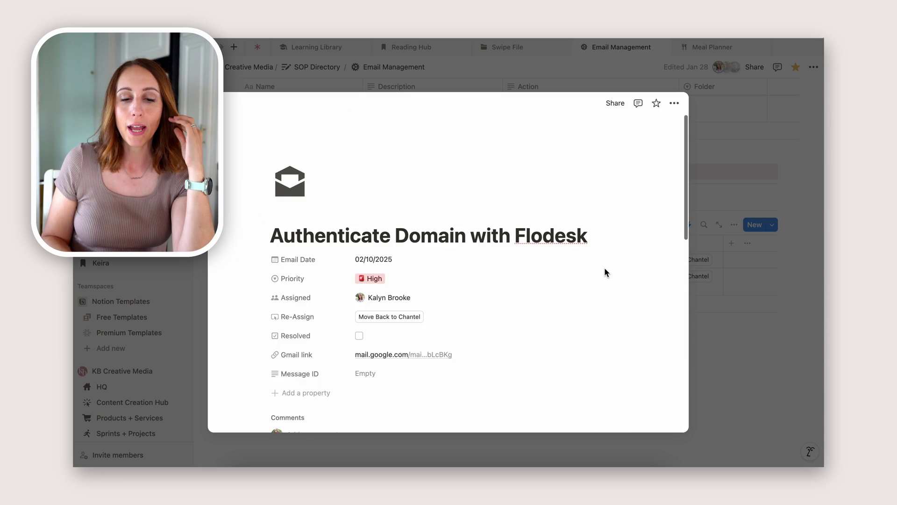
scroll(427, 326, "down", 4)
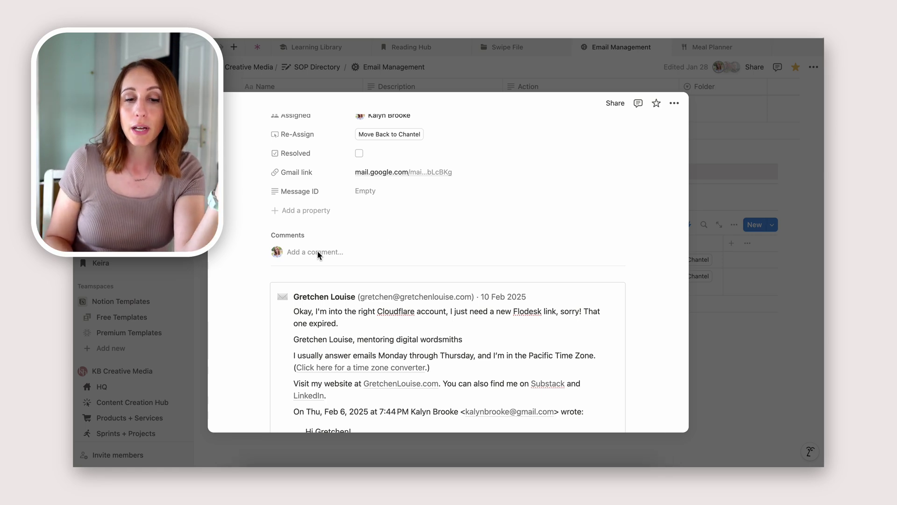
scroll(436, 237, "up", 1)
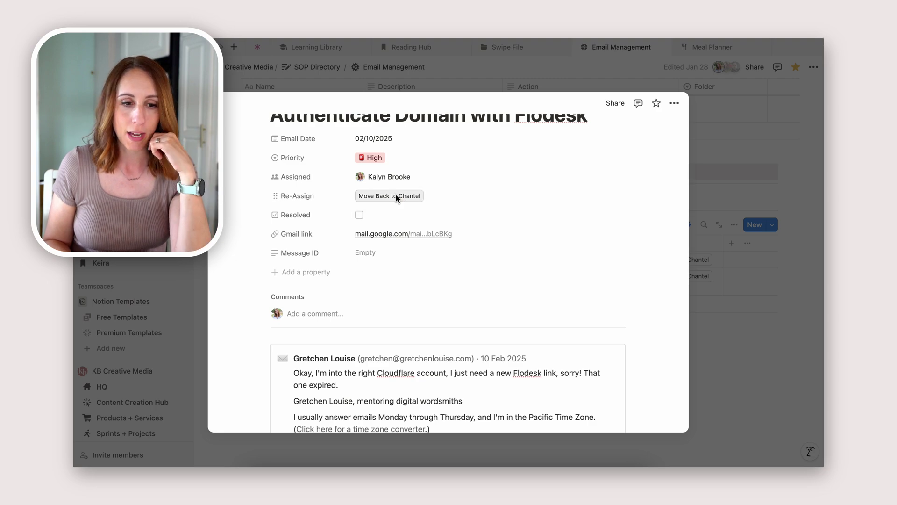
left_click(786, 184)
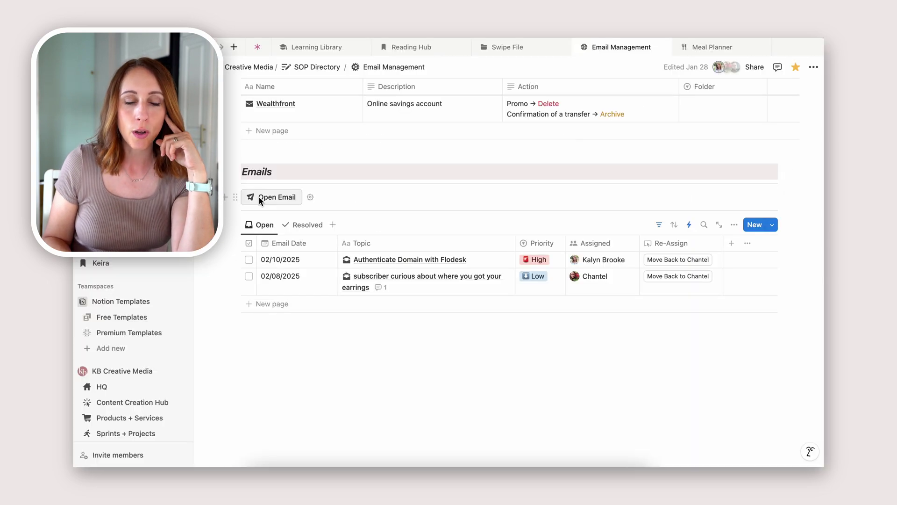
Step: Switch to the Ridiculously Good Chicken Tacos page in Chrome, find its recipe card and open the print version
left_click(151, 133)
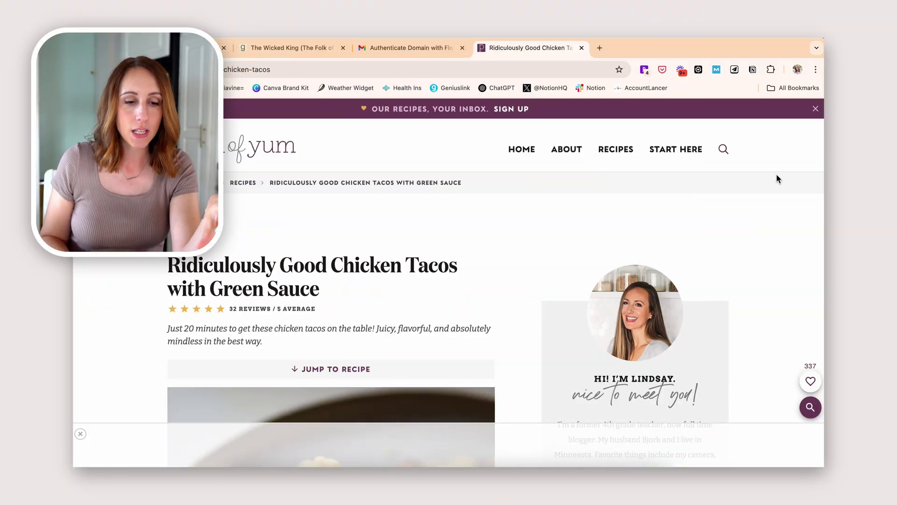
scroll(776, 178, "down", 10)
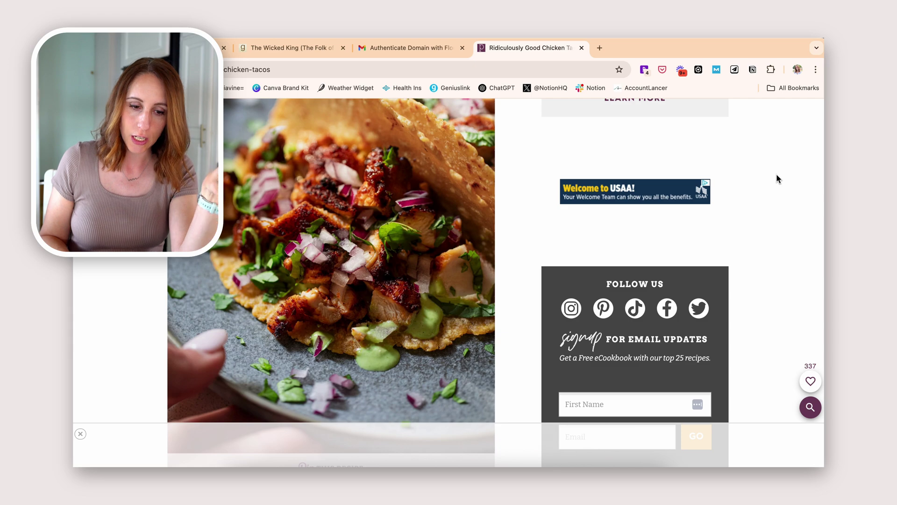
scroll(777, 175, "down", 5)
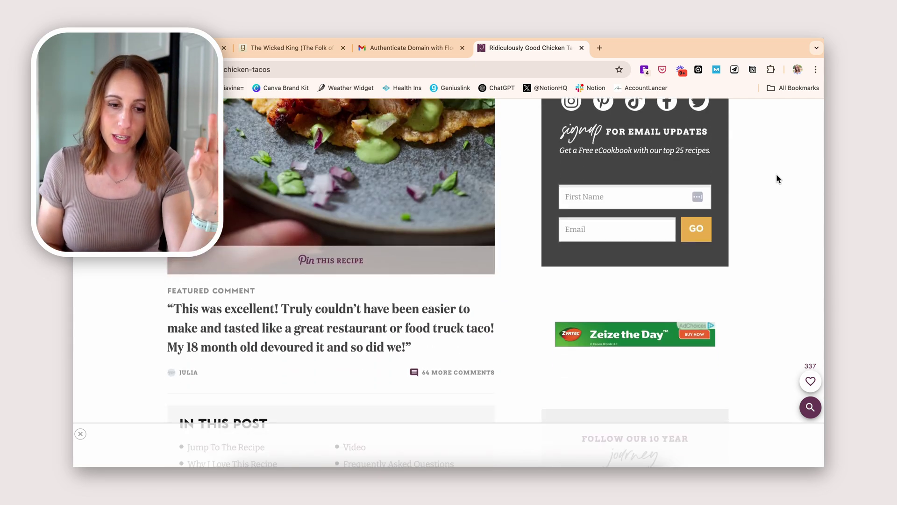
scroll(778, 178, "down", 12)
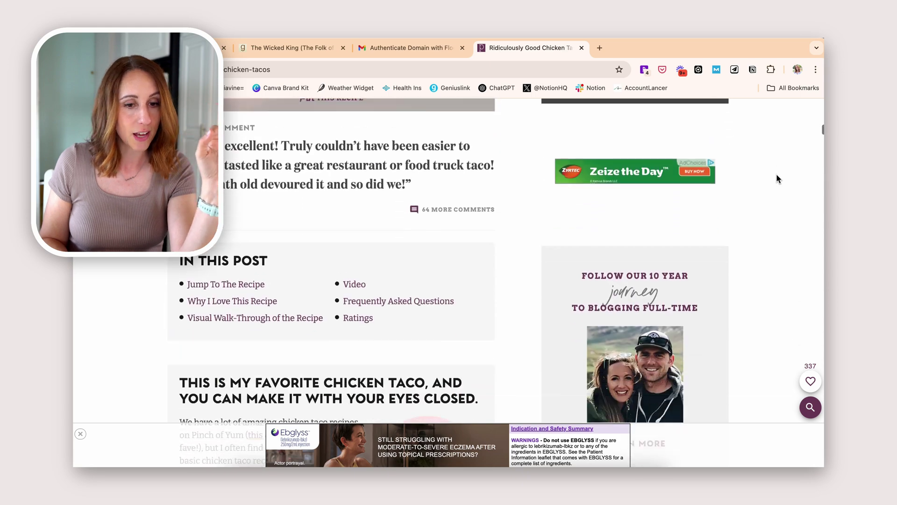
scroll(777, 175, "down", 3)
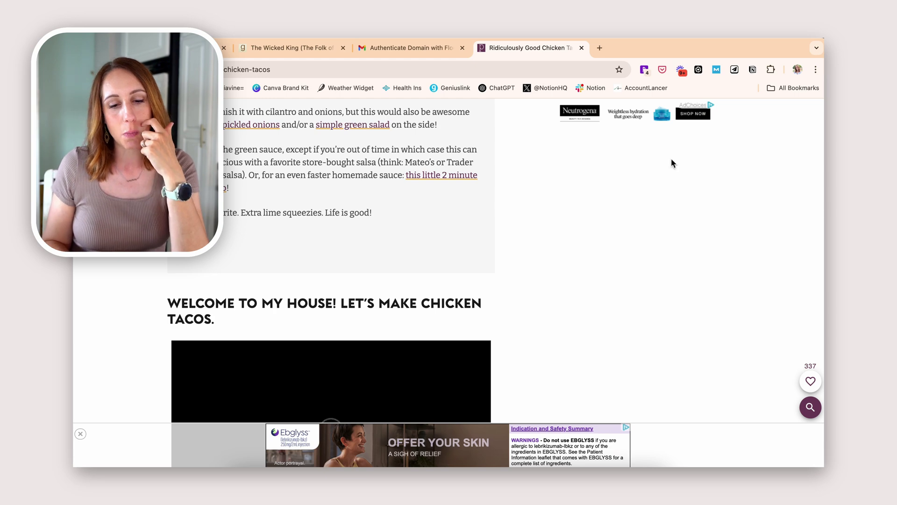
scroll(472, 201, "down", 15)
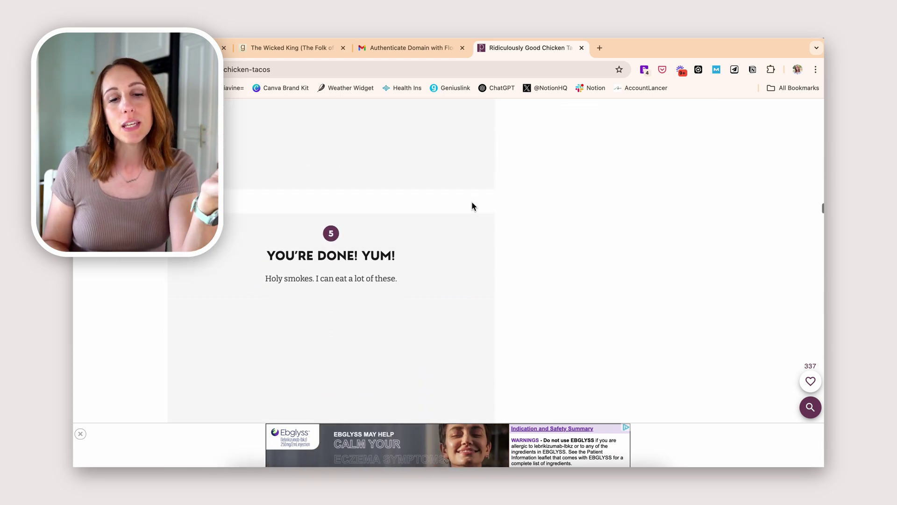
scroll(473, 206, "down", 12)
scroll(473, 206, "up", 3)
scroll(473, 206, "up", 1)
scroll(444, 267, "up", 3)
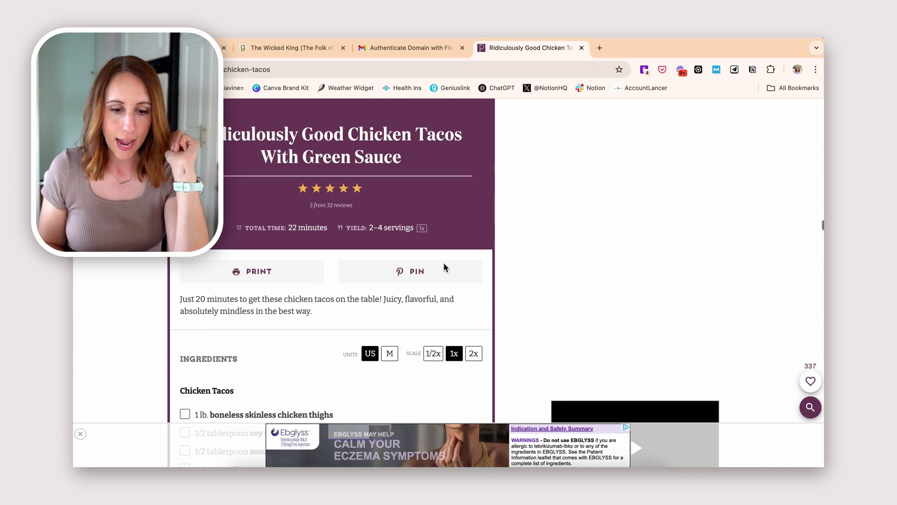
left_click(283, 272)
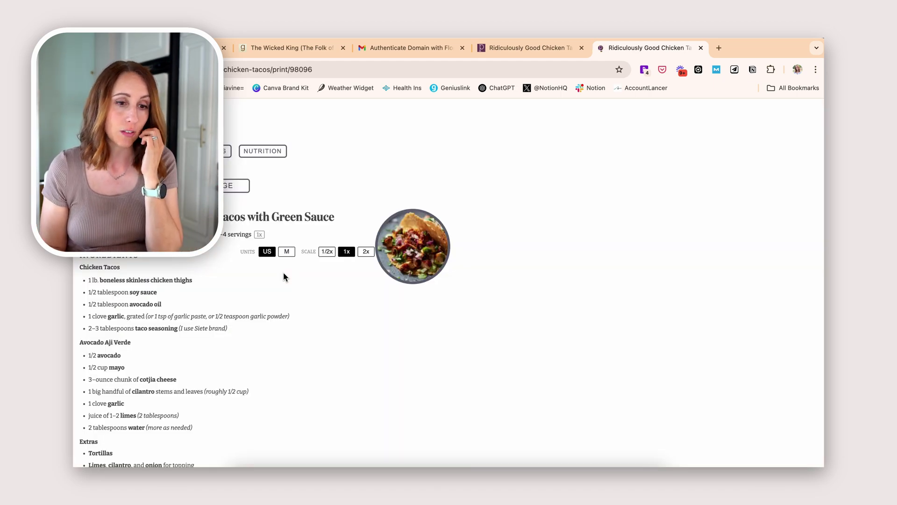
Step: Look over the printable recipe, open Save to Notion's Recipes form for it and set the content to Webpage
scroll(283, 273, "down", 5)
scroll(423, 246, "up", 3)
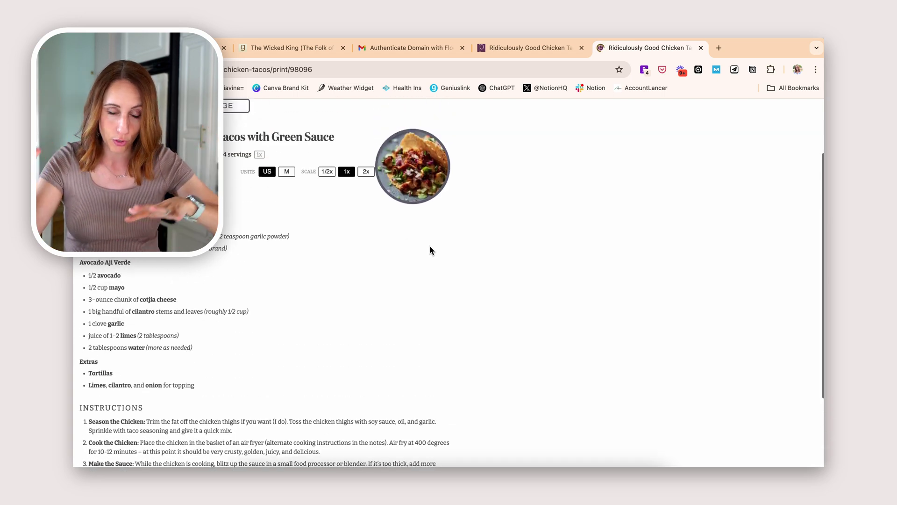
scroll(431, 249, "up", 2)
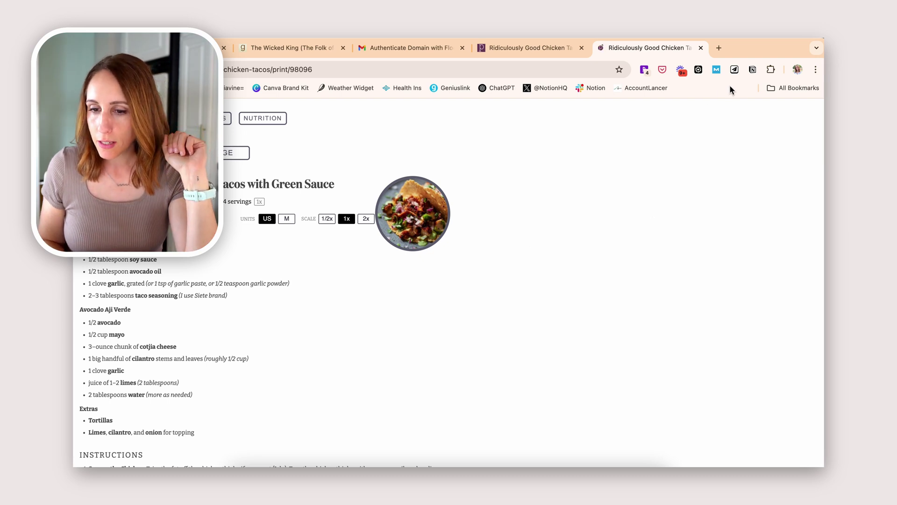
scroll(582, 146, "down", 2)
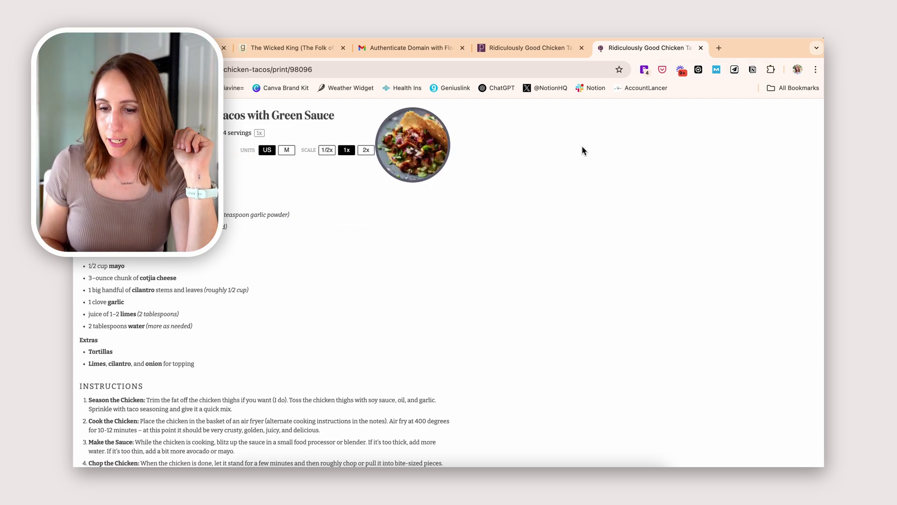
left_click(734, 70)
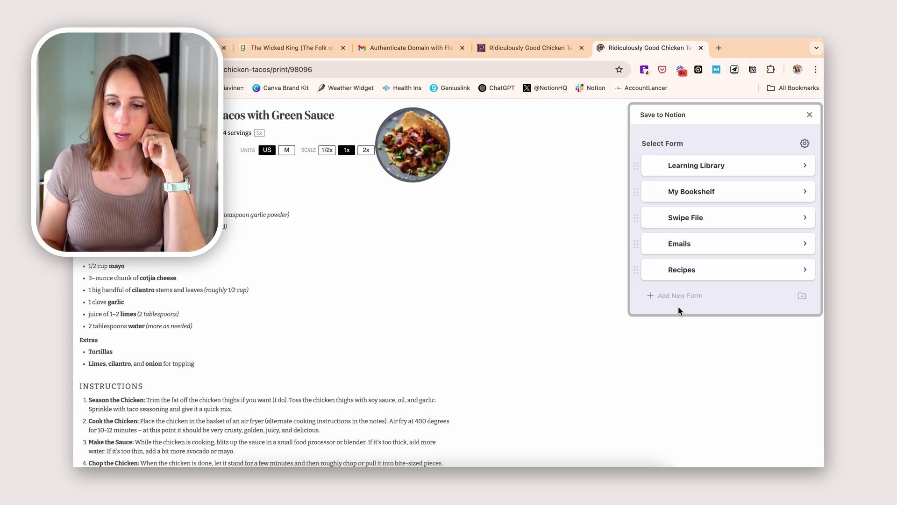
left_click(680, 267)
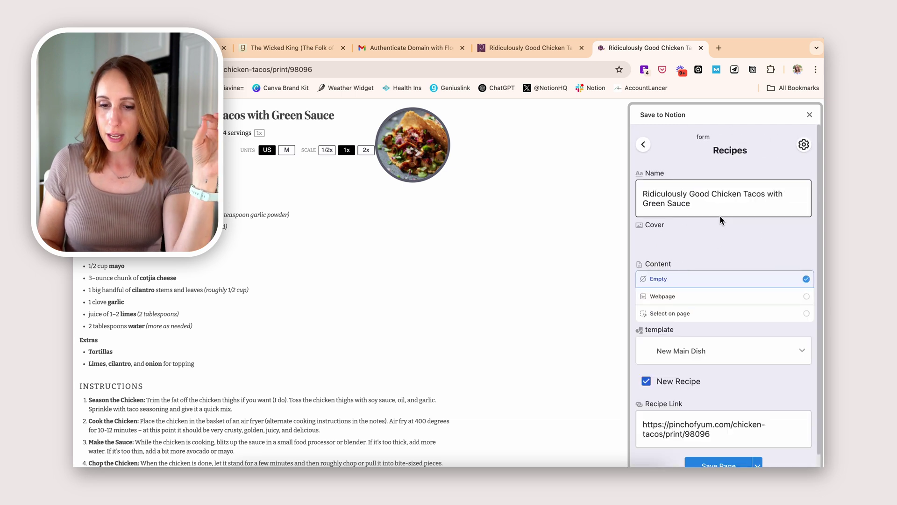
scroll(697, 253, "down", 1)
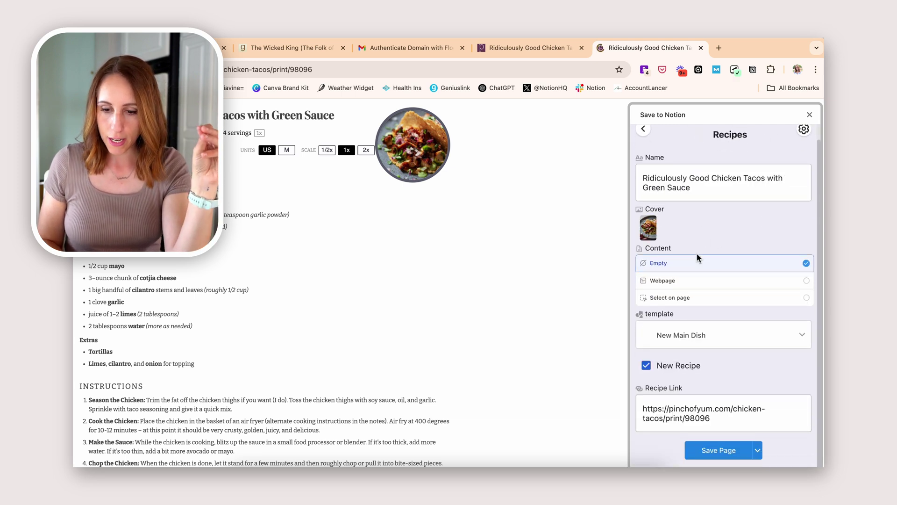
scroll(694, 267, "down", 2)
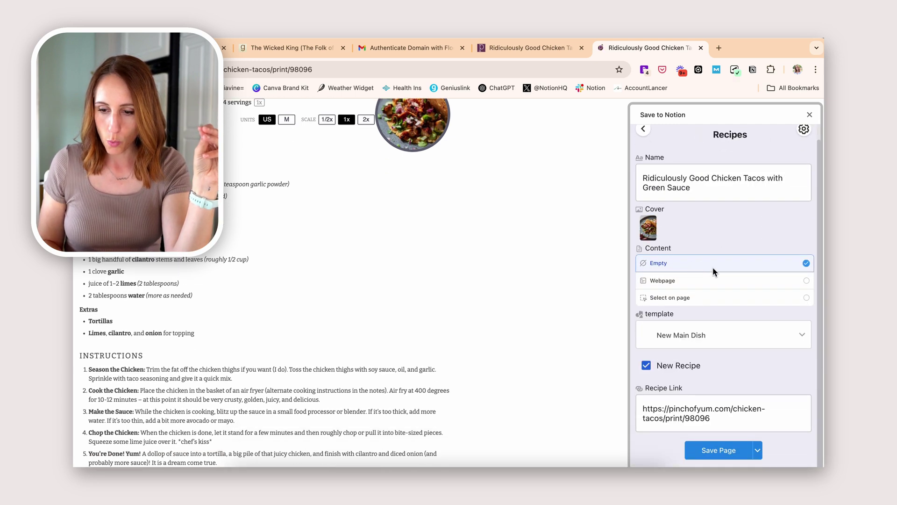
left_click(703, 283)
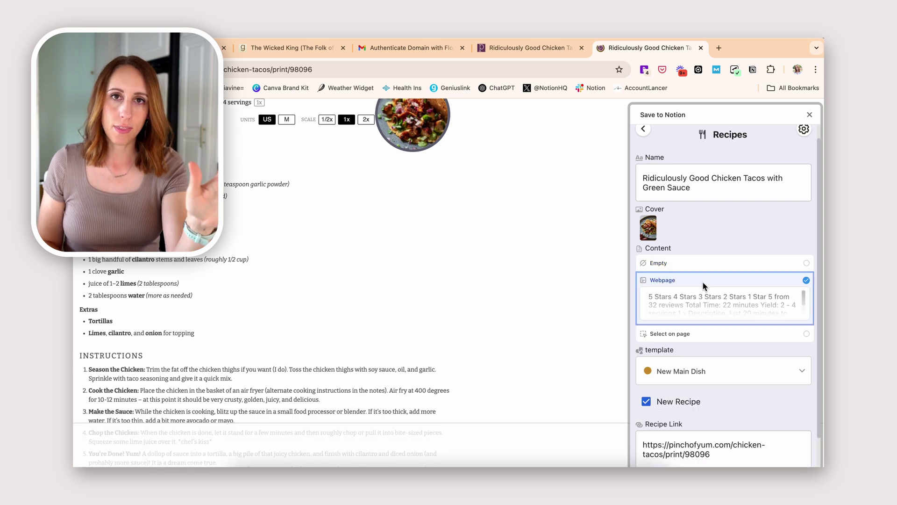
scroll(714, 301, "down", 2)
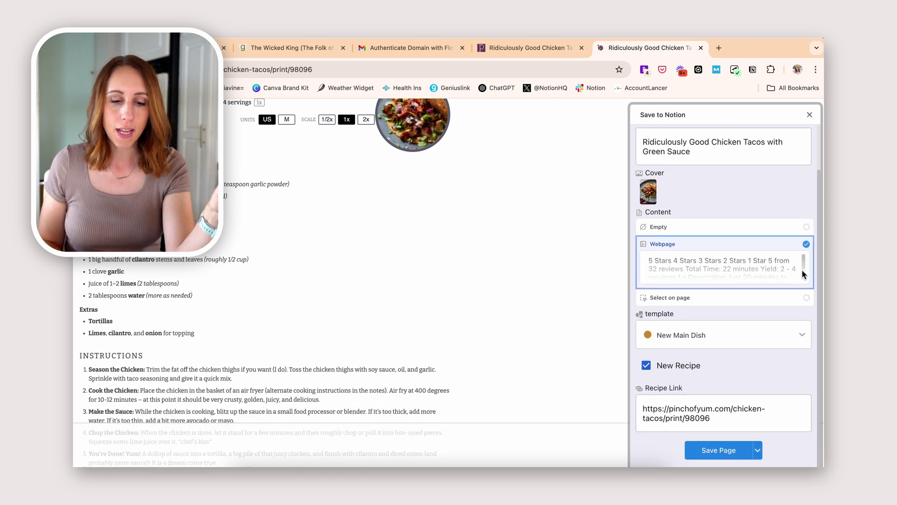
left_click(684, 298)
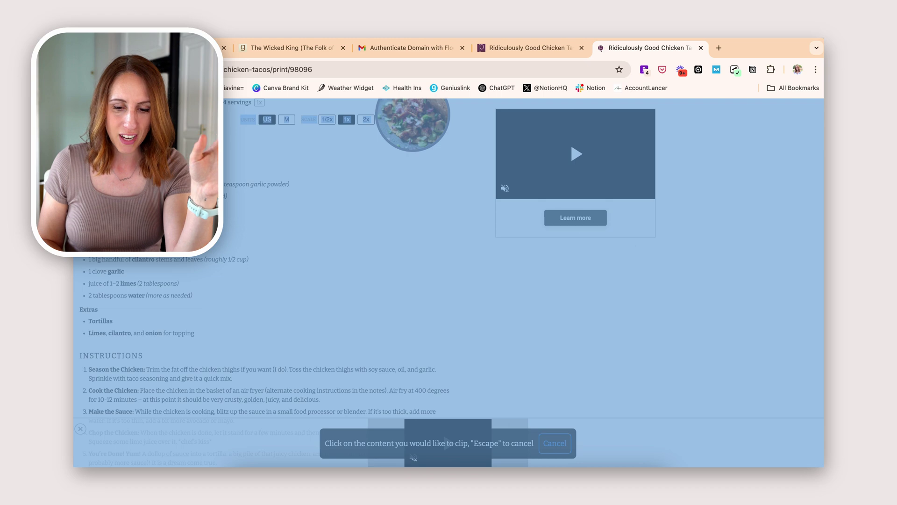
left_click_drag(141, 261, 296, 438)
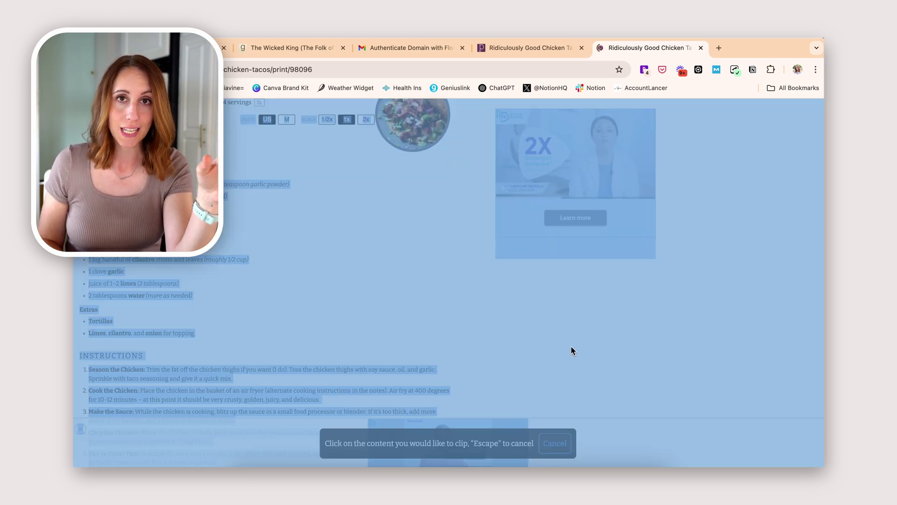
left_click(572, 350)
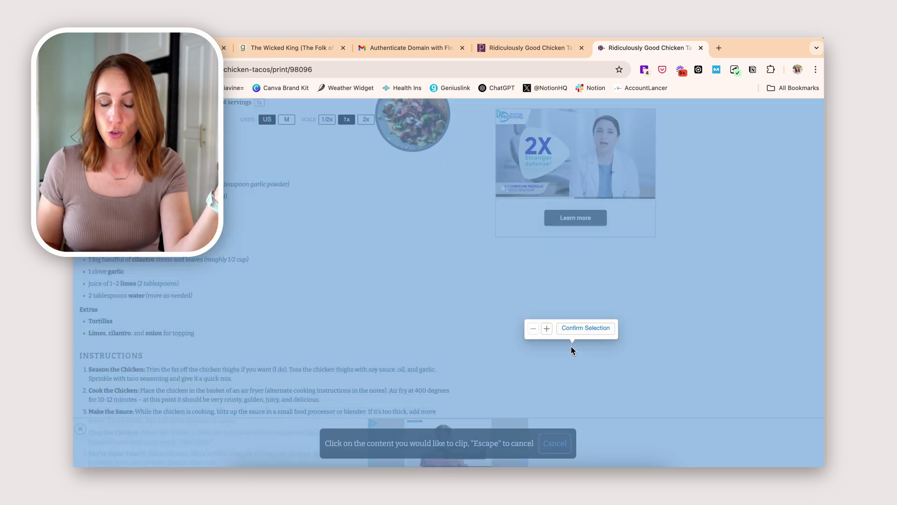
left_click(554, 438)
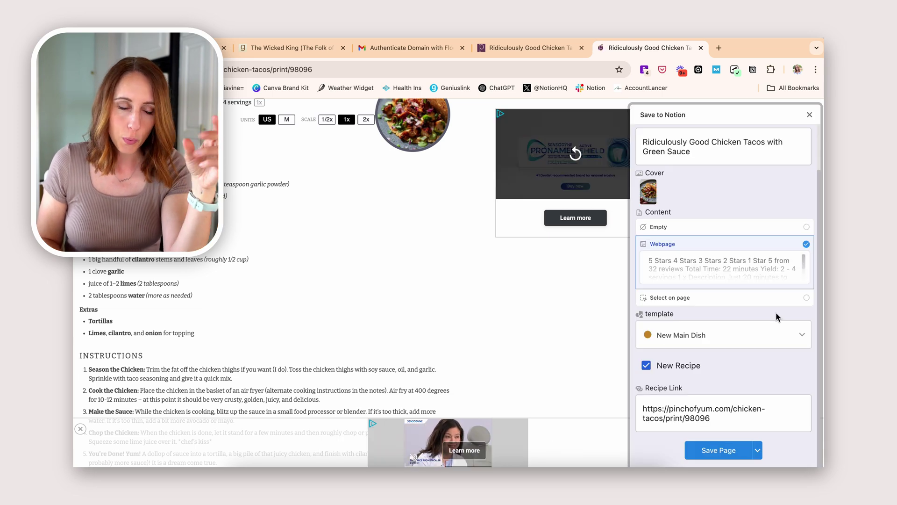
Step: Review the printable recipe and the available templates, keep New Main Dish with New Recipe ticked, and save the page to Notion
scroll(774, 301, "down", 3)
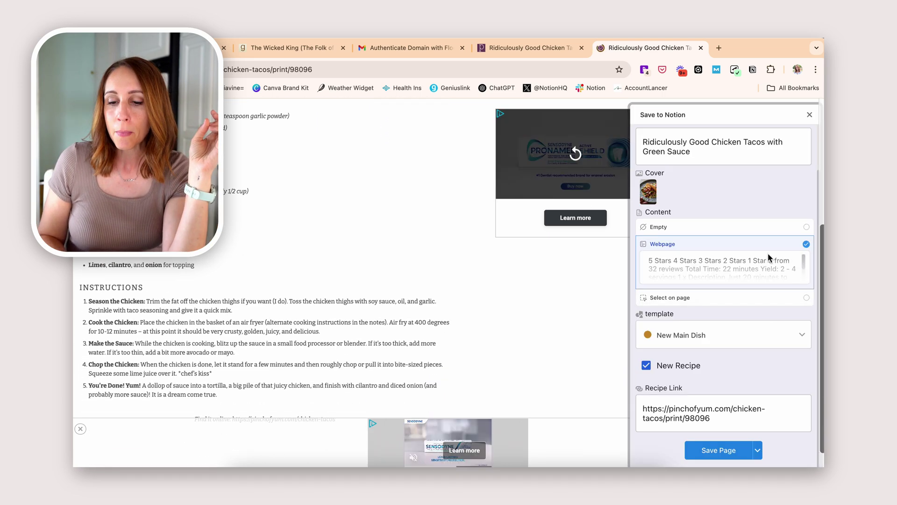
scroll(363, 254, "up", 8)
scroll(363, 257, "down", 5)
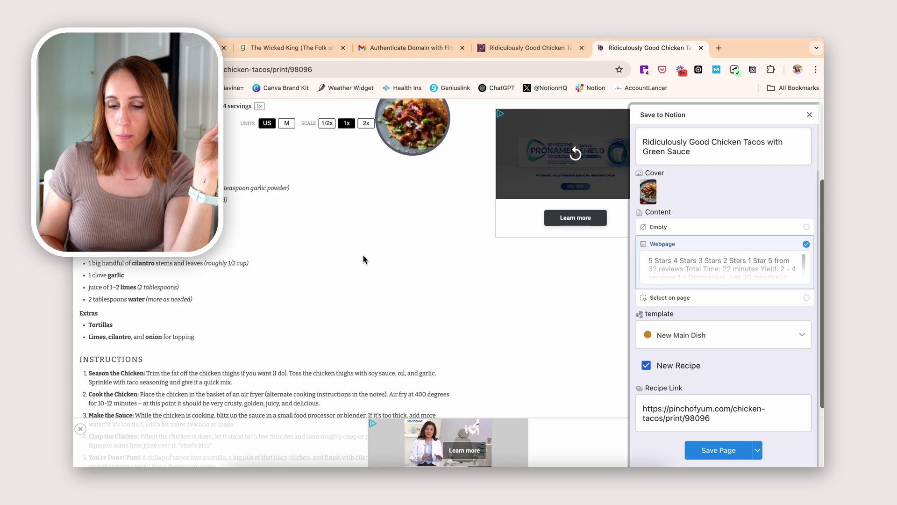
scroll(677, 308, "down", 2)
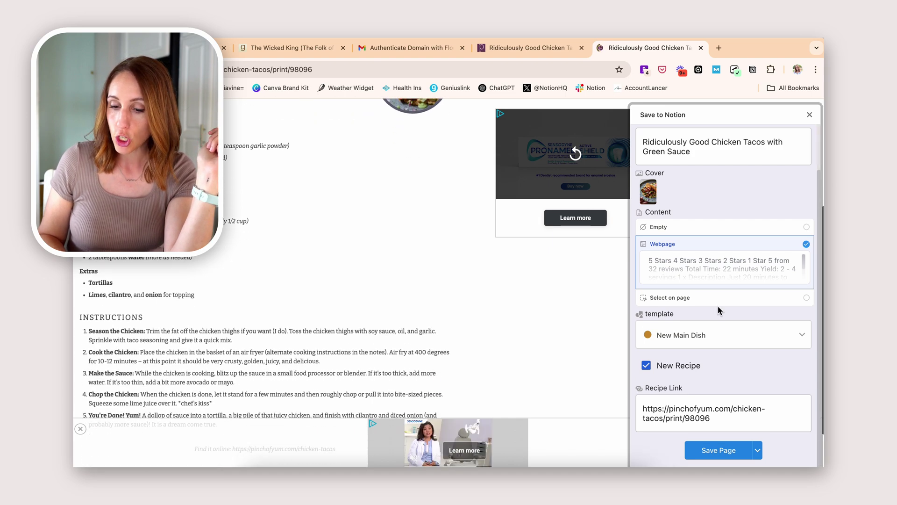
left_click(770, 334)
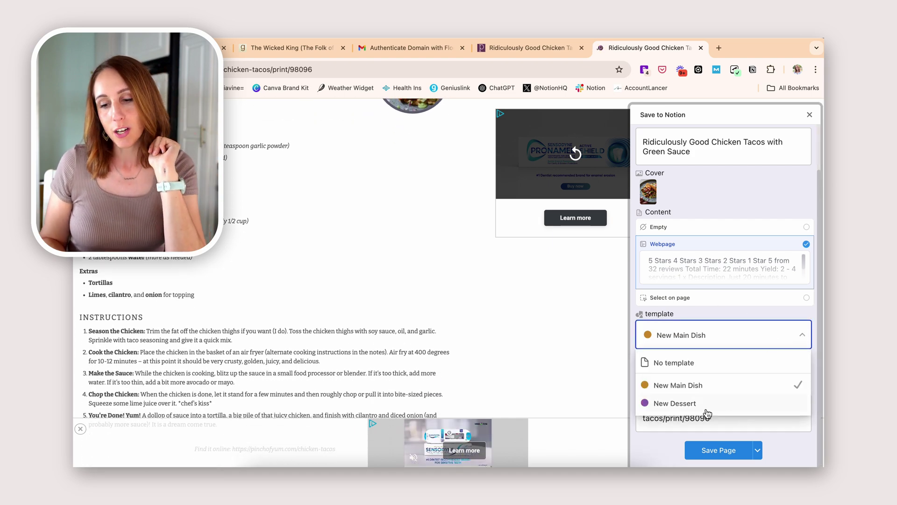
left_click(792, 323)
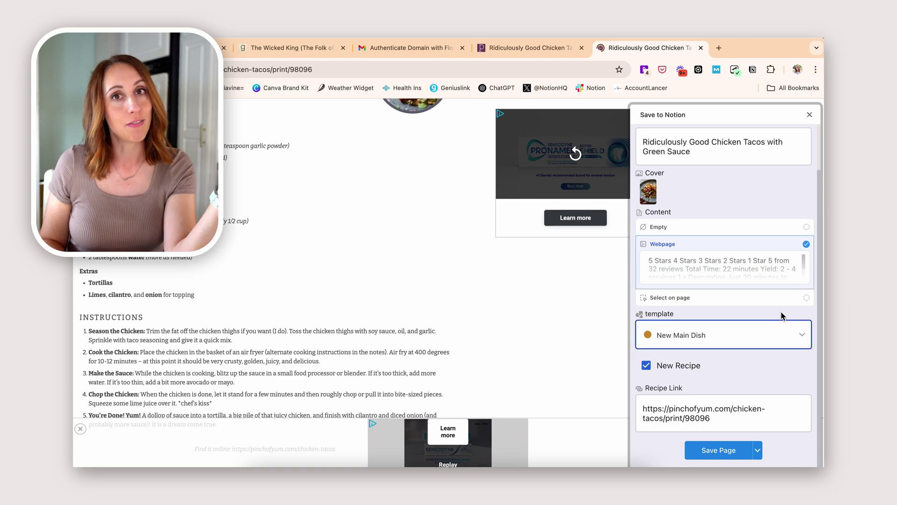
scroll(781, 315, "down", 2)
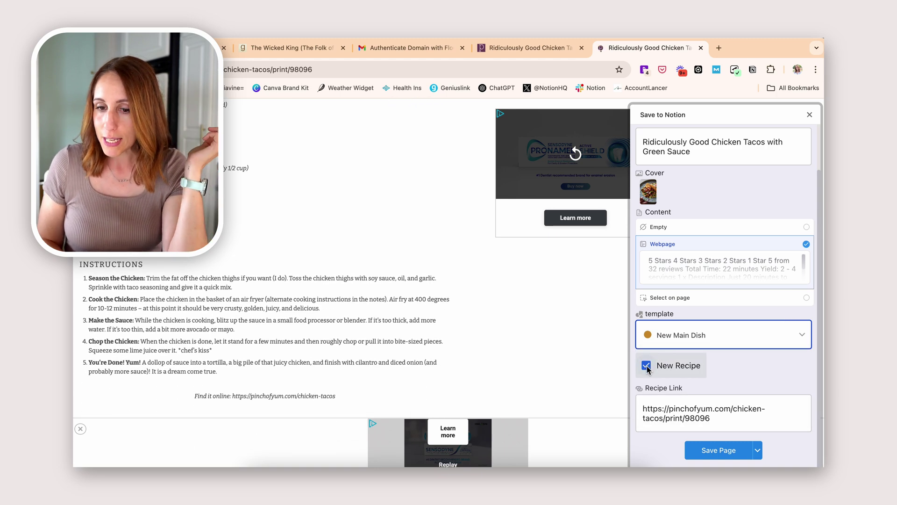
left_click(719, 449)
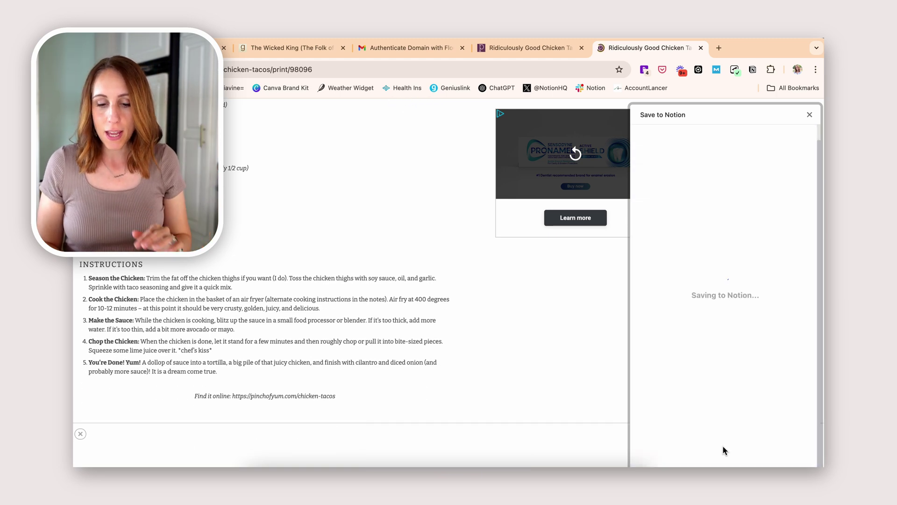
Step: Switch to Notion and open the saved Ridiculously Good Chicken Tacos recipe from the Meal Planner's To Try view as a full page
left_click(467, 465)
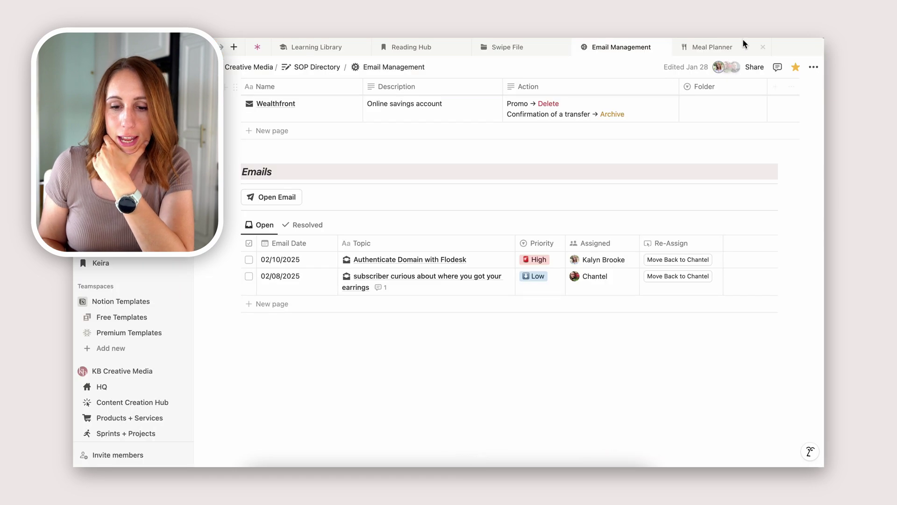
left_click(712, 48)
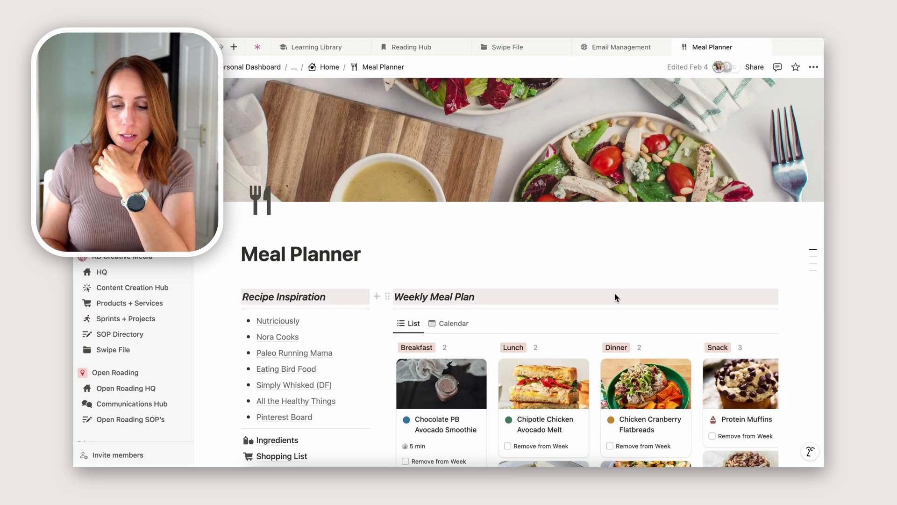
scroll(615, 297, "down", 12)
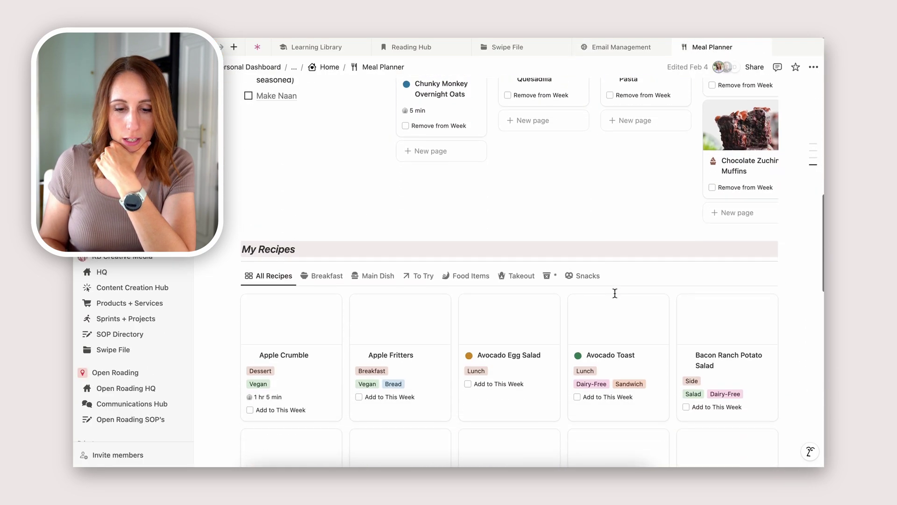
left_click(413, 278)
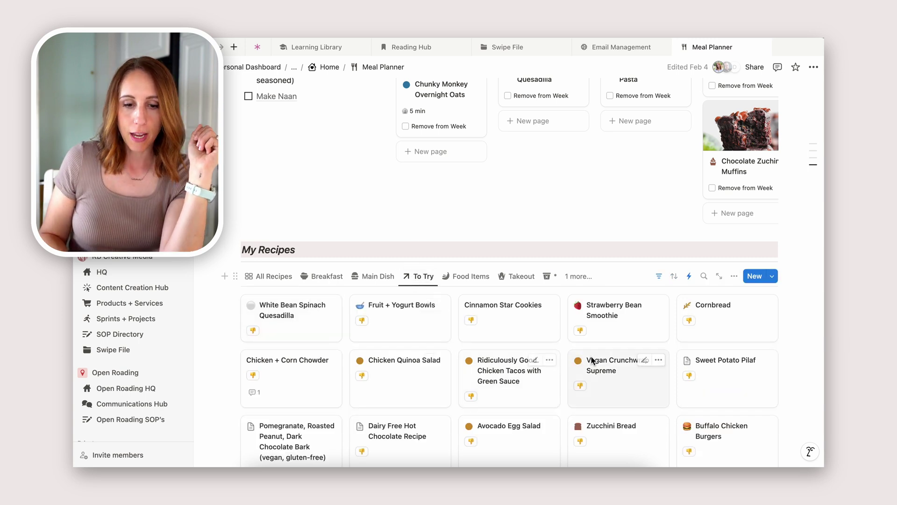
left_click(534, 389)
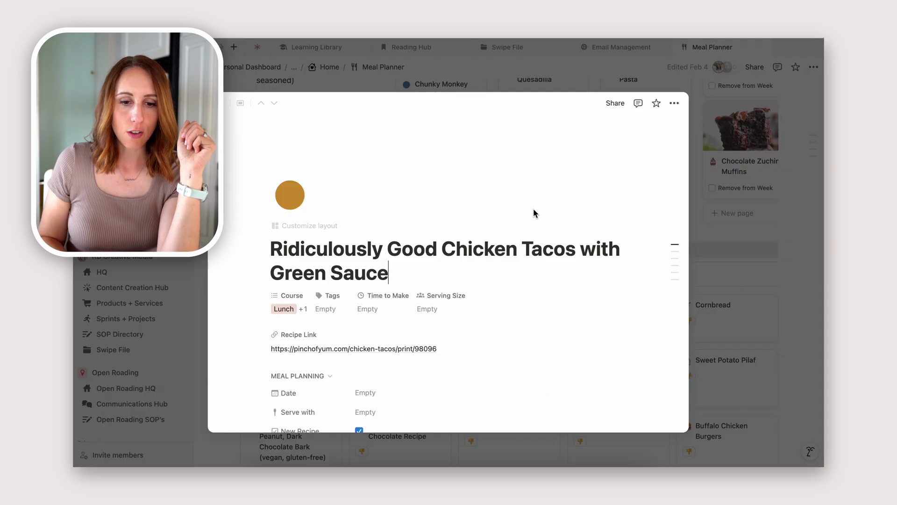
left_click(241, 103)
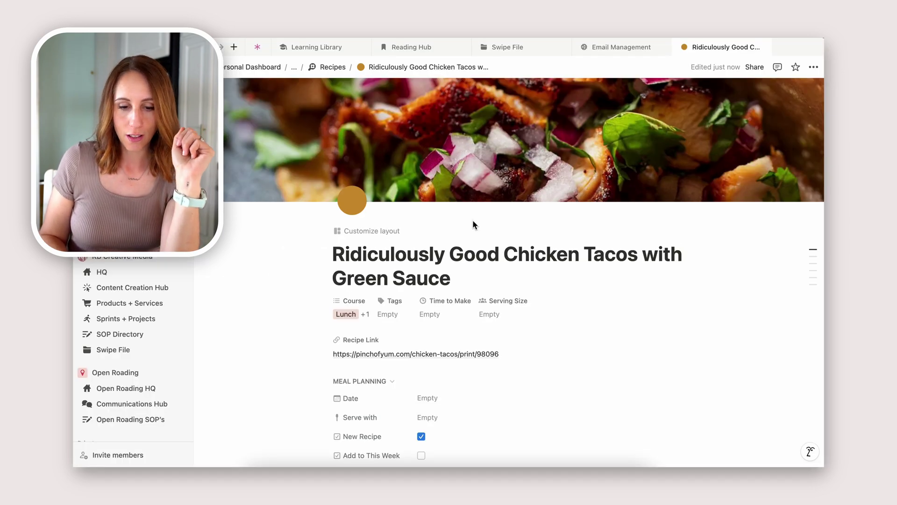
Step: Review the saved recipe's properties, its Course selections, and the captured ingredients and instructions
scroll(758, 285, "down", 8)
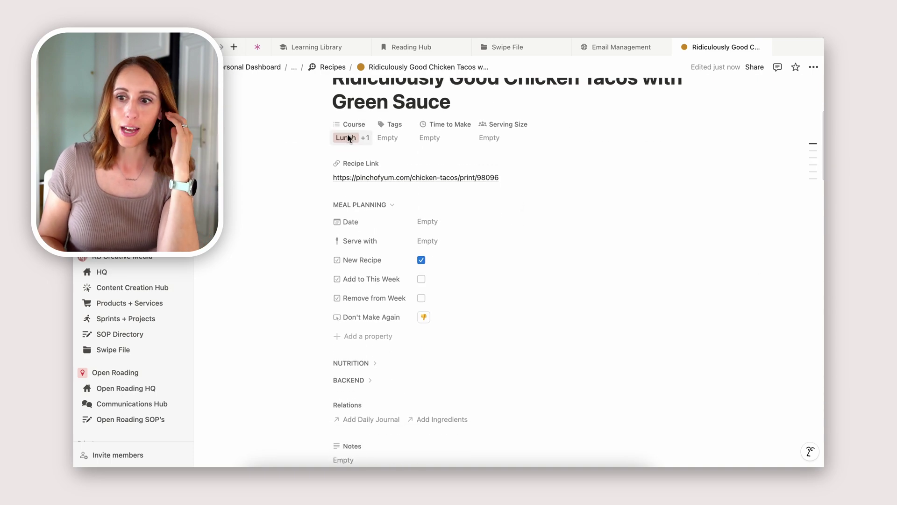
left_click(357, 139)
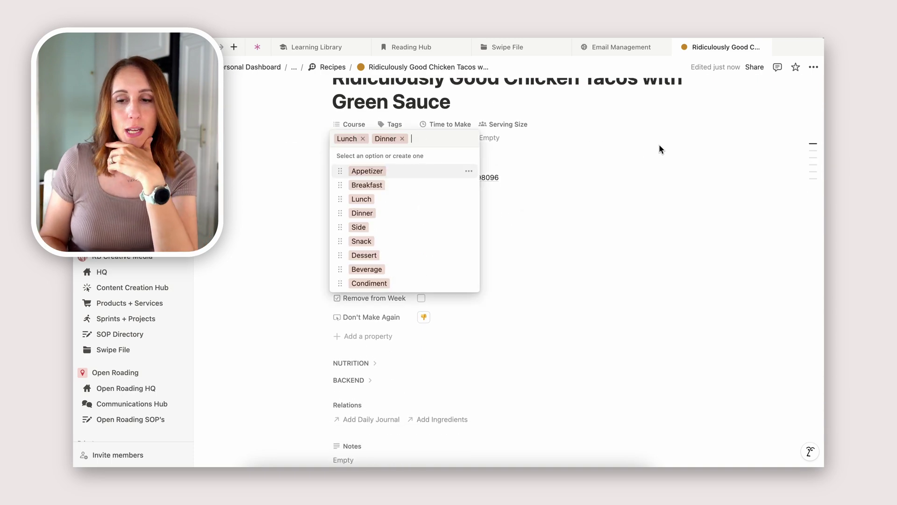
left_click(731, 114)
scroll(602, 195, "down", 15)
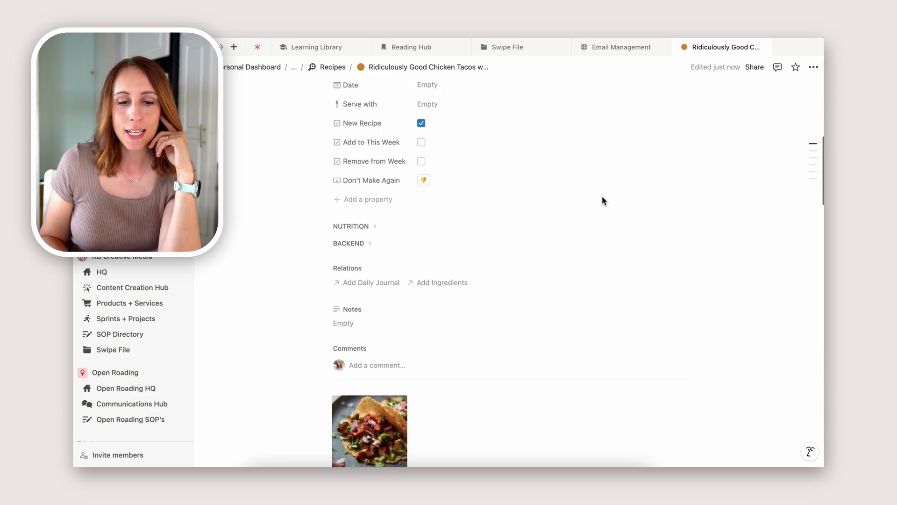
scroll(495, 136, "down", 5)
scroll(495, 136, "up", 20)
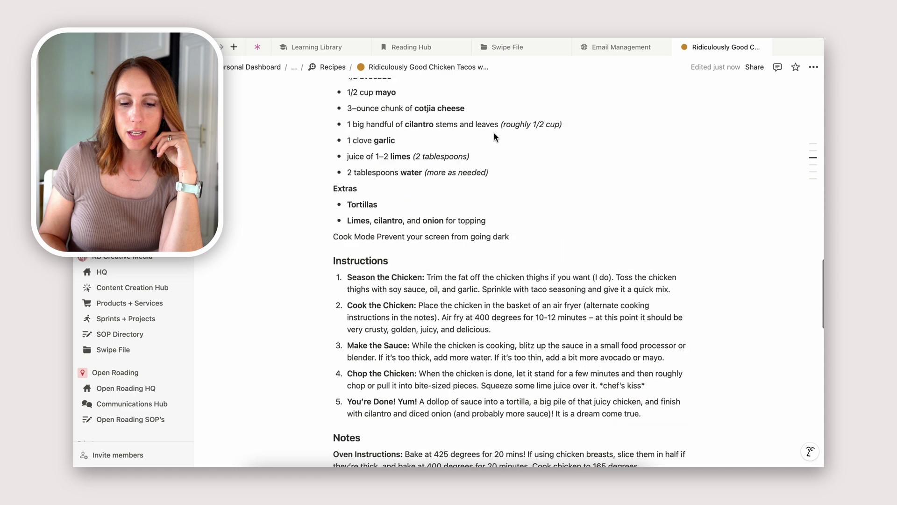
Step: Delete the star ratings, review count, total time, yield and Description section above the recipe's Ingredients
left_click_drag(275, 180, 397, 360)
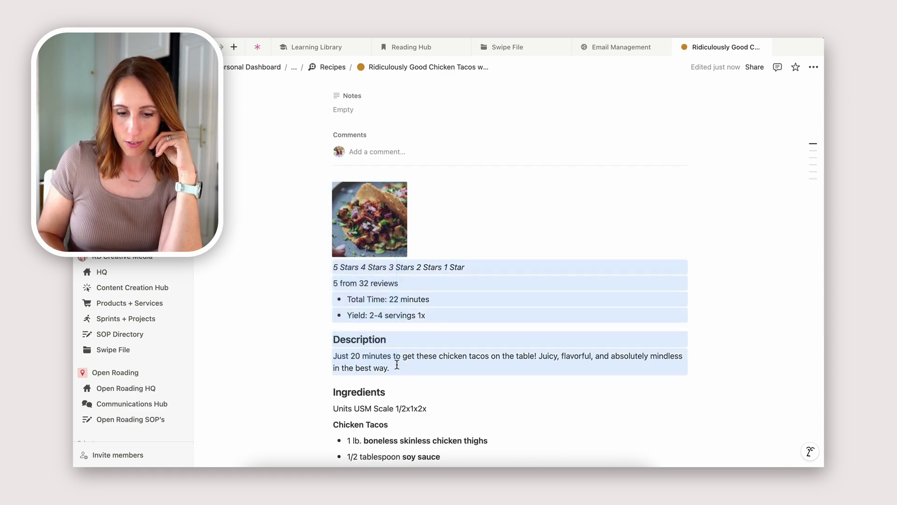
key("BackSpace")
scroll(391, 252, "down", 5)
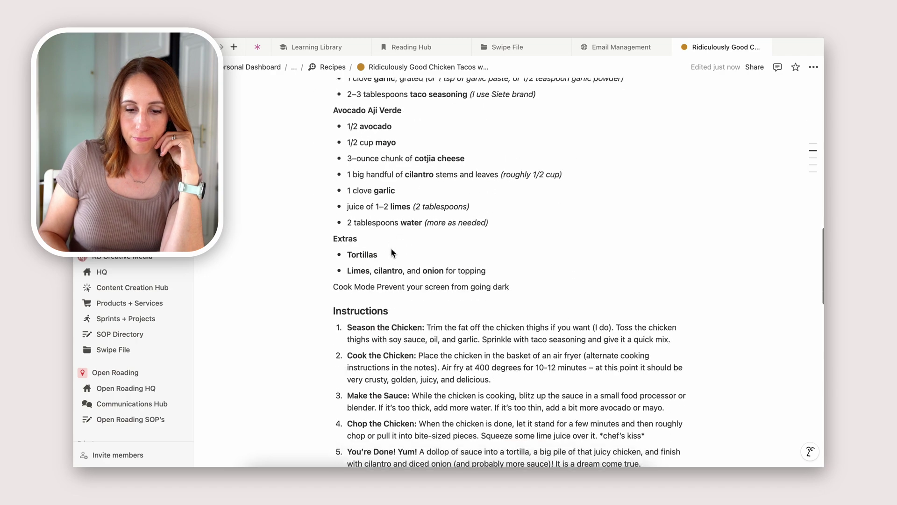
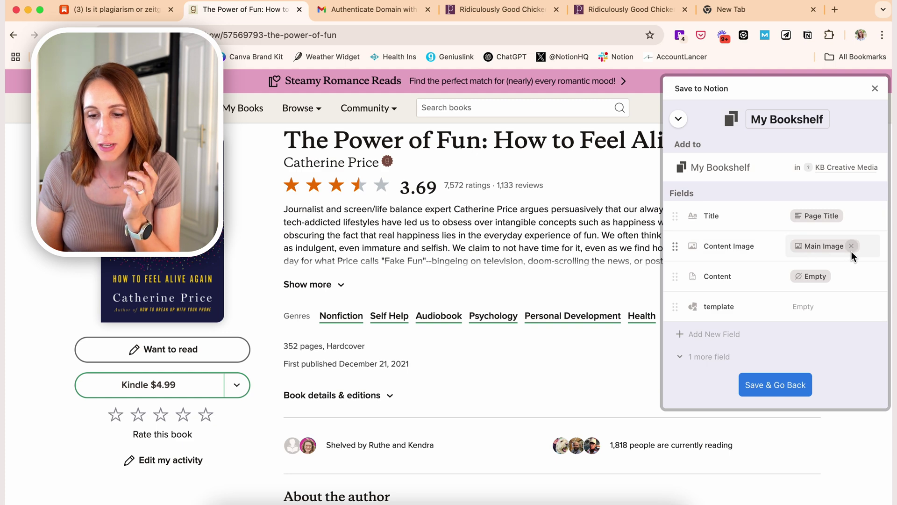
Step: Replace the Content Image field with Cover in the My Bookshelf form of Save to Notion
left_click(731, 246)
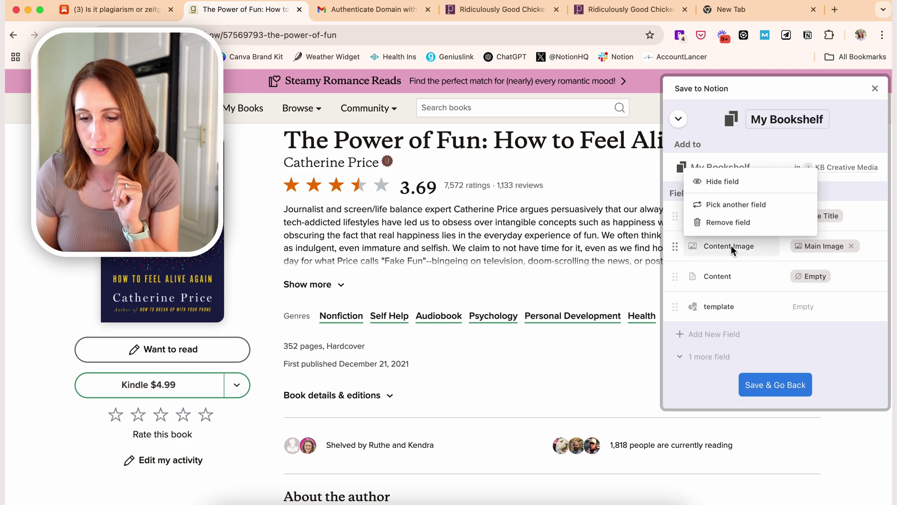
left_click(720, 205)
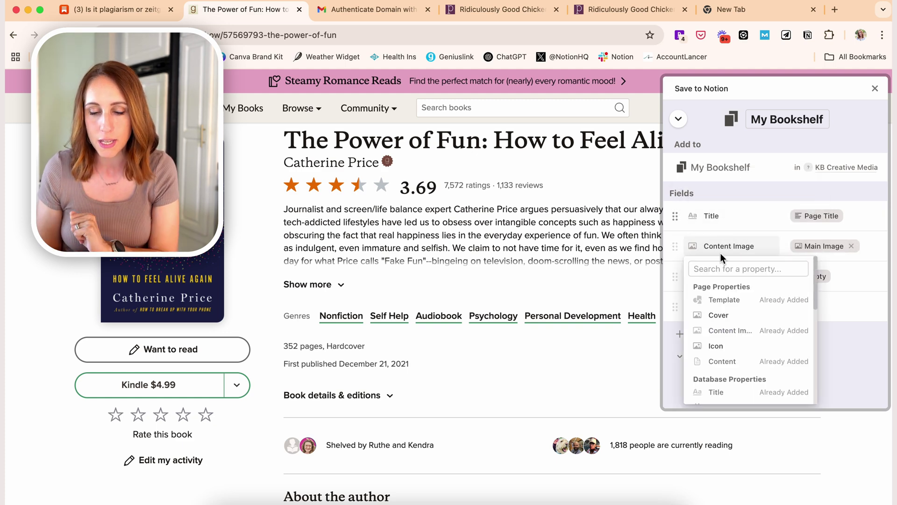
key("super+Tab")
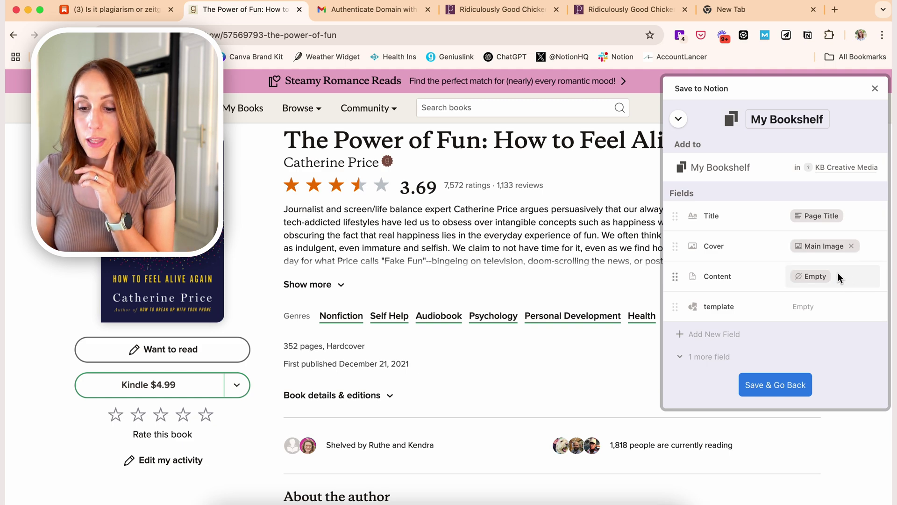
Step: Hide the Content field in the My Bookshelf form and set its template to New Book
left_click(675, 277)
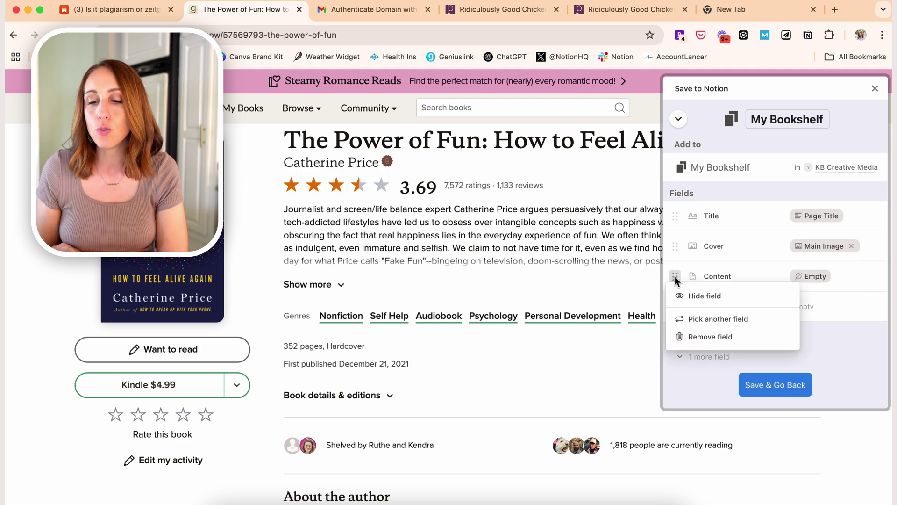
left_click(685, 293)
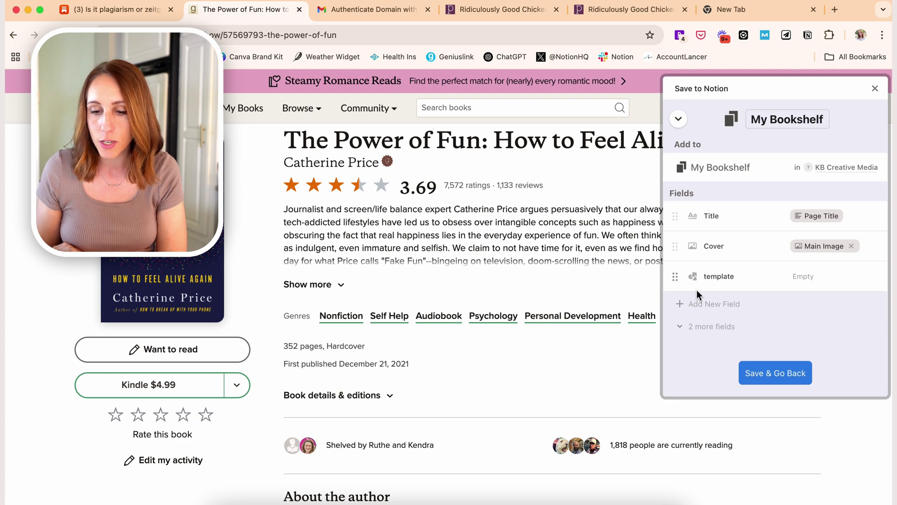
left_click(863, 276)
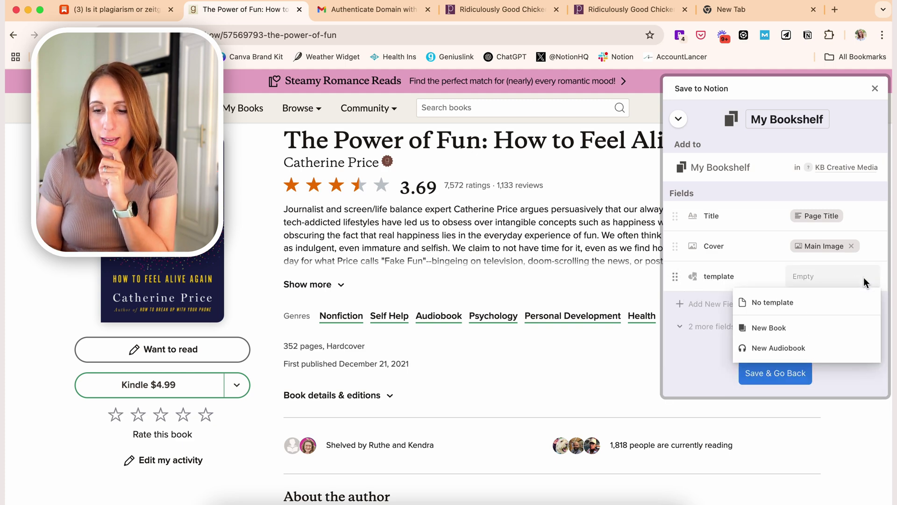
left_click(783, 329)
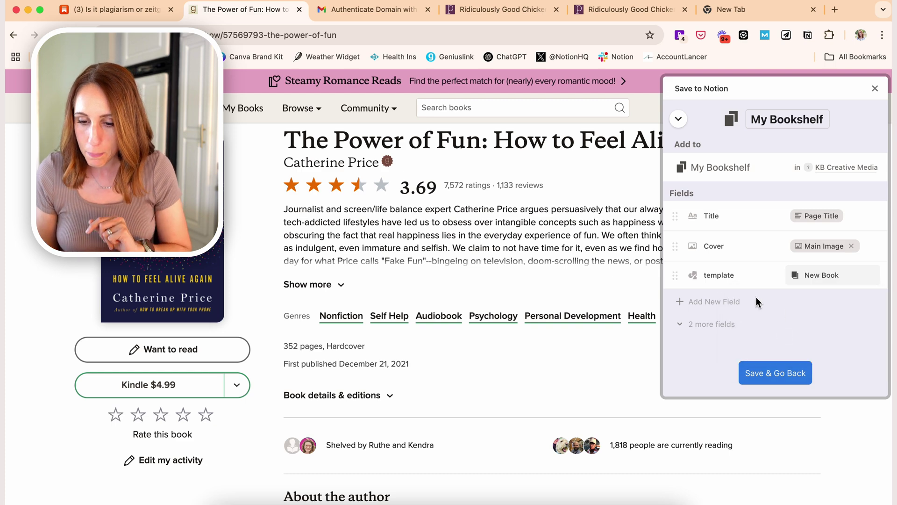
Step: Add the Reading Year property to the My Bookshelf form and link it to the 2025 page
left_click(721, 301)
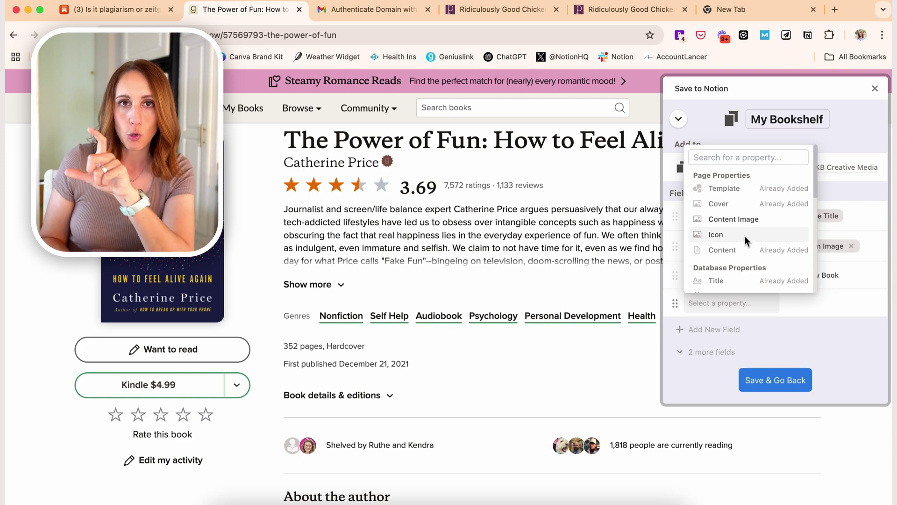
scroll(745, 237, "down", 3)
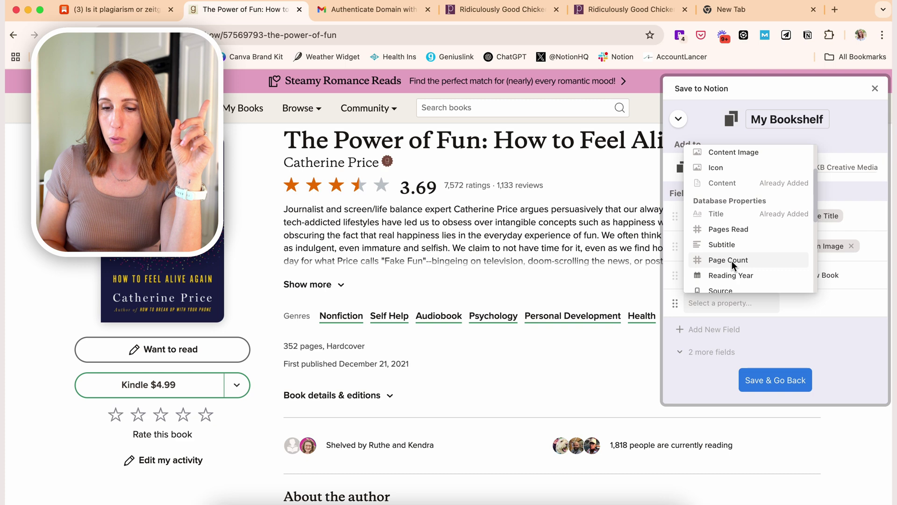
scroll(731, 261, "down", 1)
left_click(728, 247)
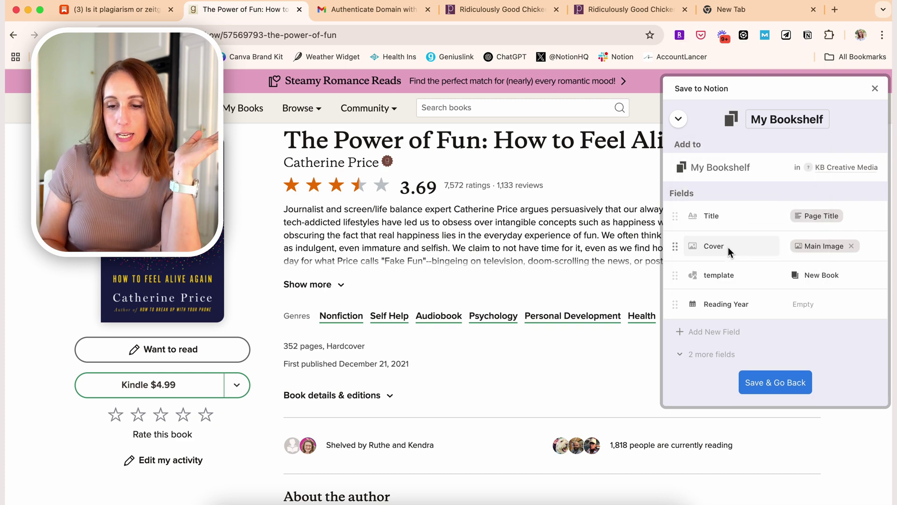
left_click(815, 303)
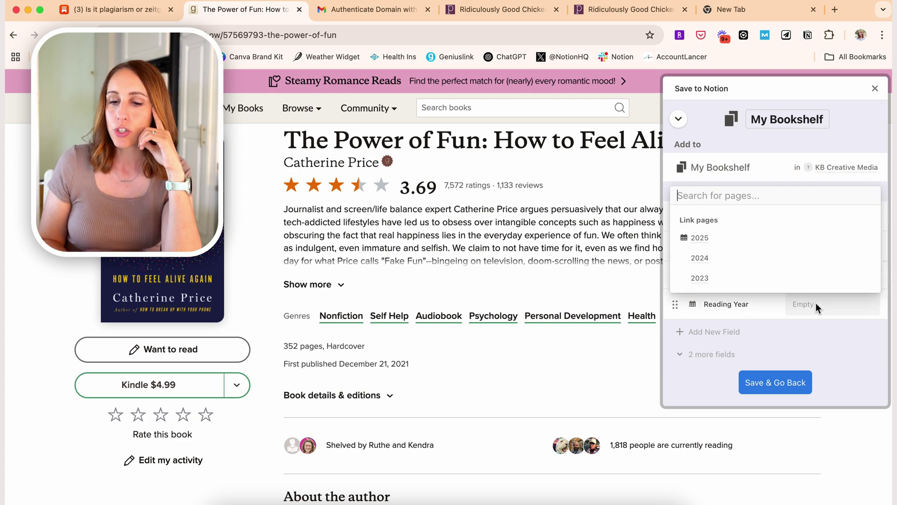
left_click(693, 238)
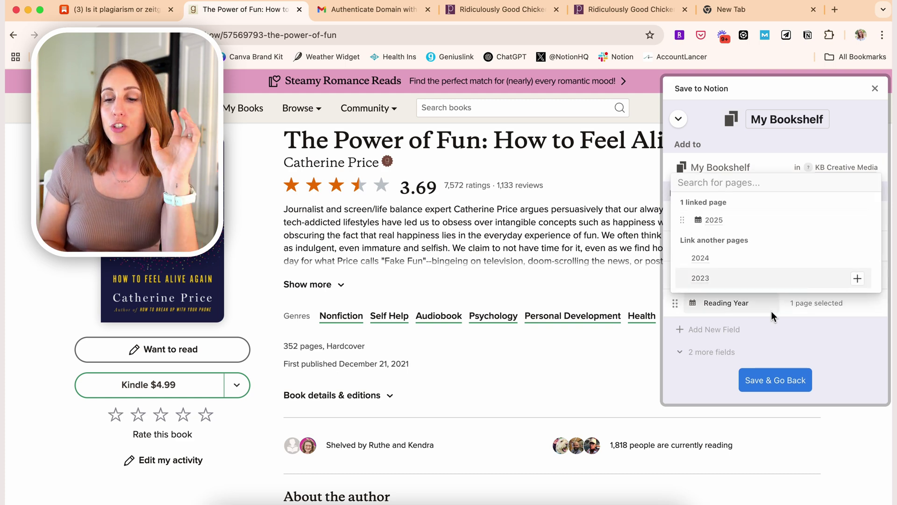
left_click(827, 330)
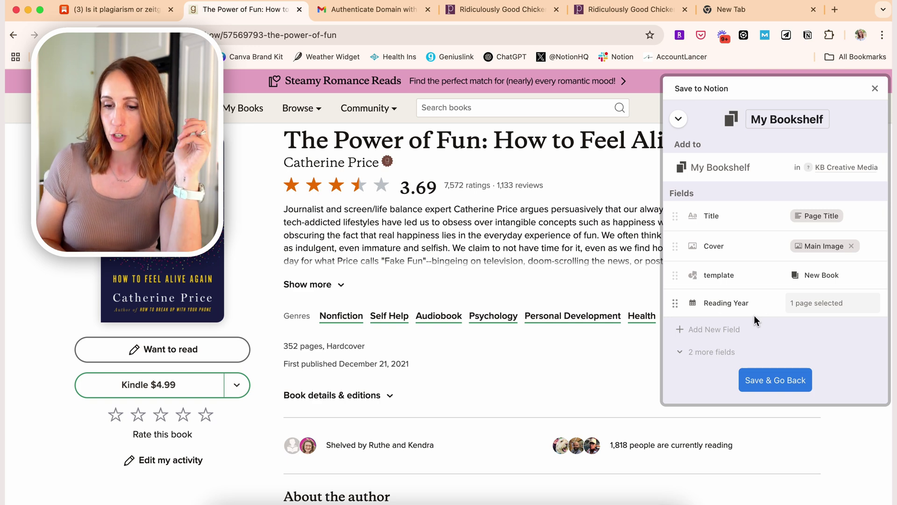
Step: Add the Source and Year Published properties as fields in the My Bookshelf form
left_click(729, 328)
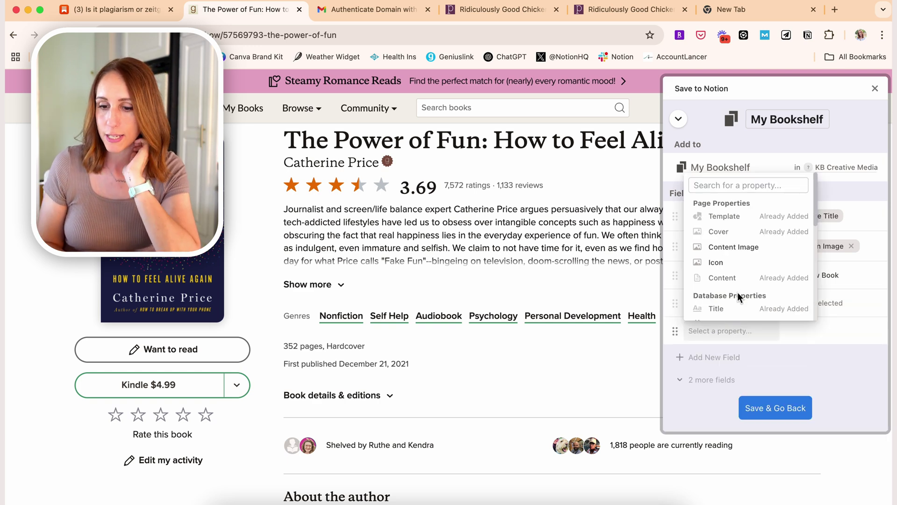
scroll(741, 276, "down", 5)
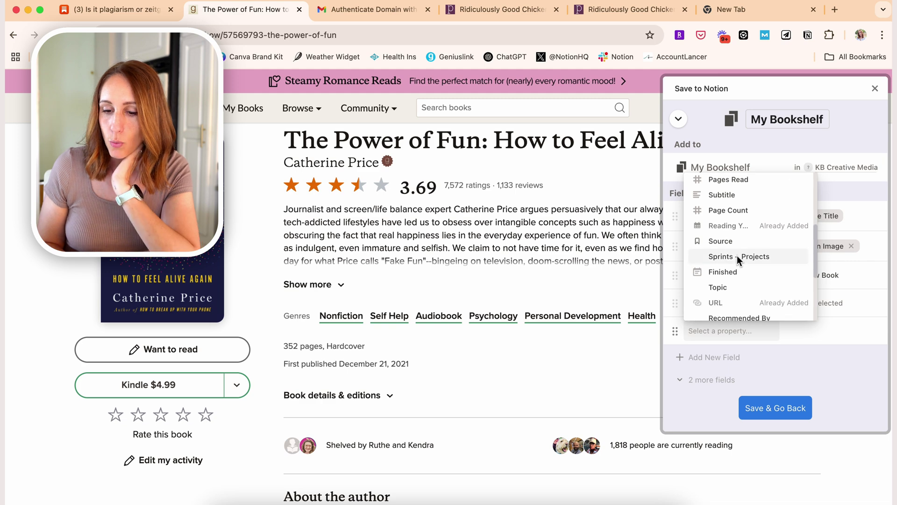
left_click(724, 241)
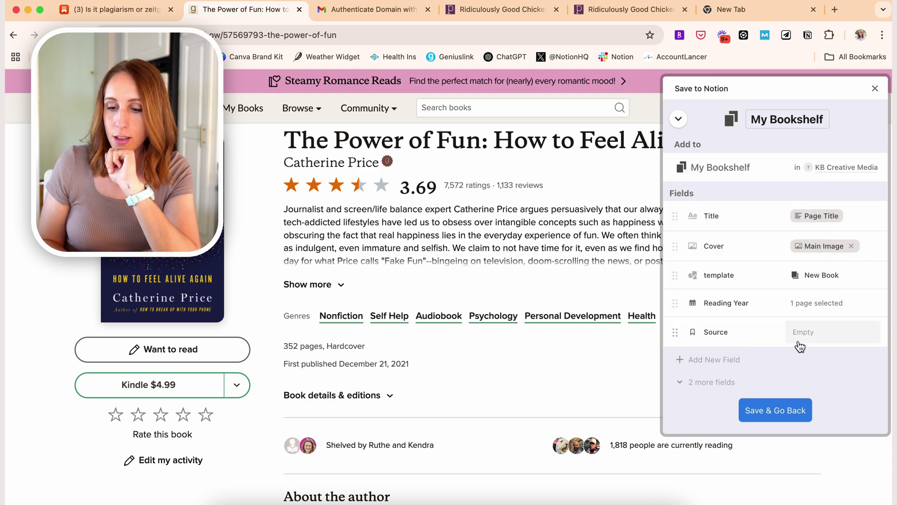
left_click(727, 359)
scroll(744, 299, "down", 5)
scroll(744, 298, "down", 2)
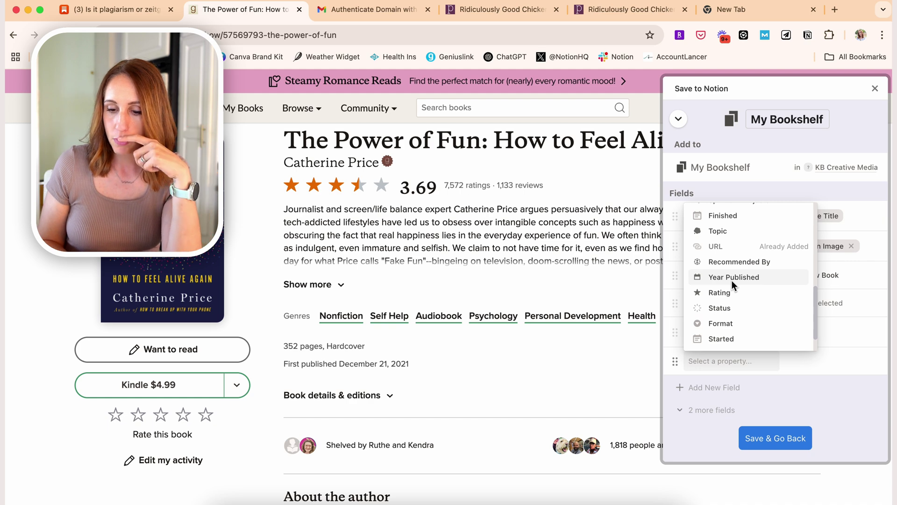
left_click(731, 280)
Step: Add the Status property as a field below Year Published in the My Bookshelf form
left_click(716, 387)
scroll(753, 324, "down", 8)
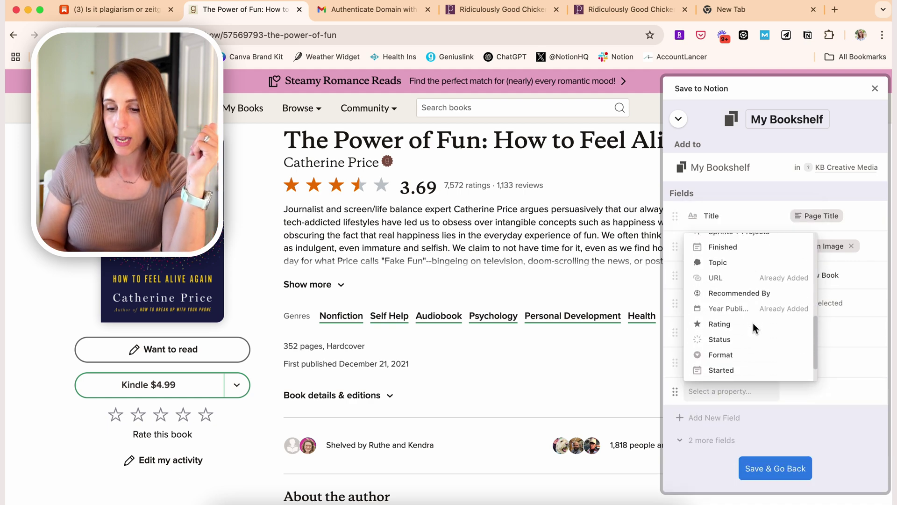
key("Escape")
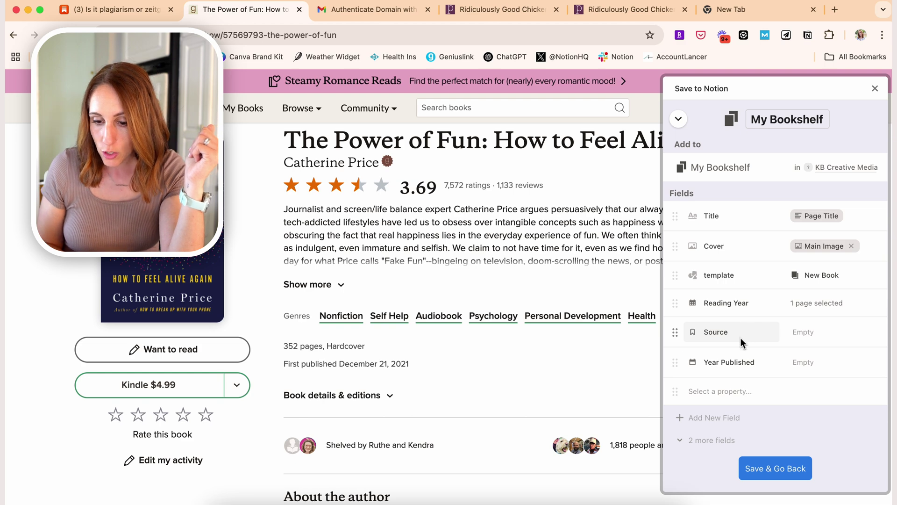
left_click(726, 389)
scroll(728, 369, "down", 10)
left_click(727, 310)
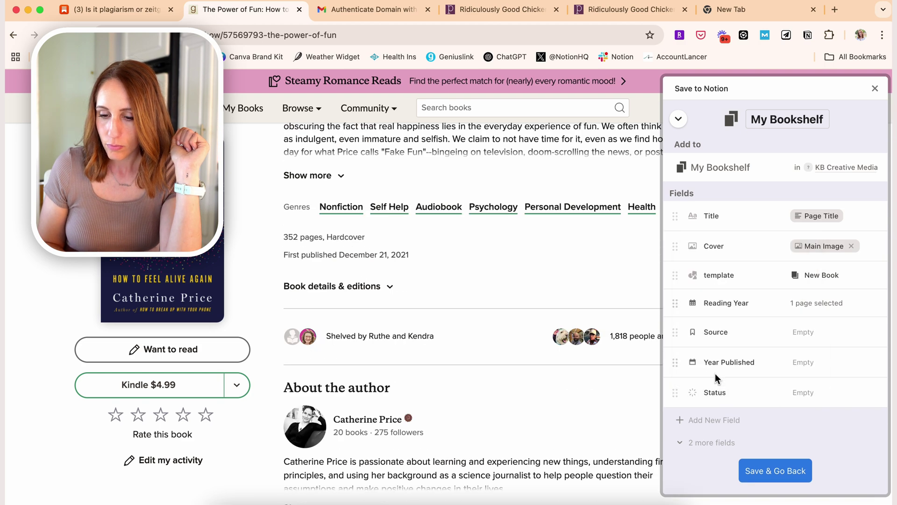
Step: Add the Format, Author and Genre properties as fields in the My Bookshelf form
scroll(724, 370, "down", 10)
scroll(719, 355, "down", 3)
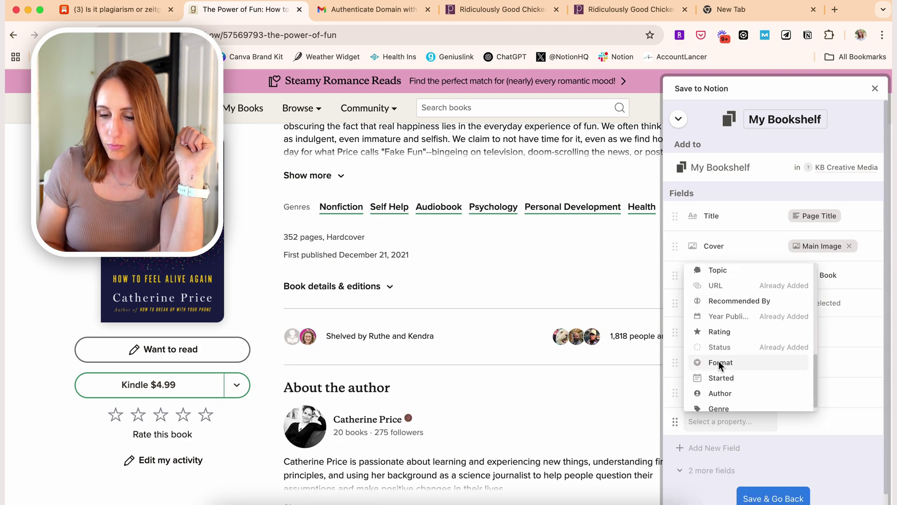
left_click(721, 362)
left_click(711, 447)
left_click(731, 411)
left_click(714, 435)
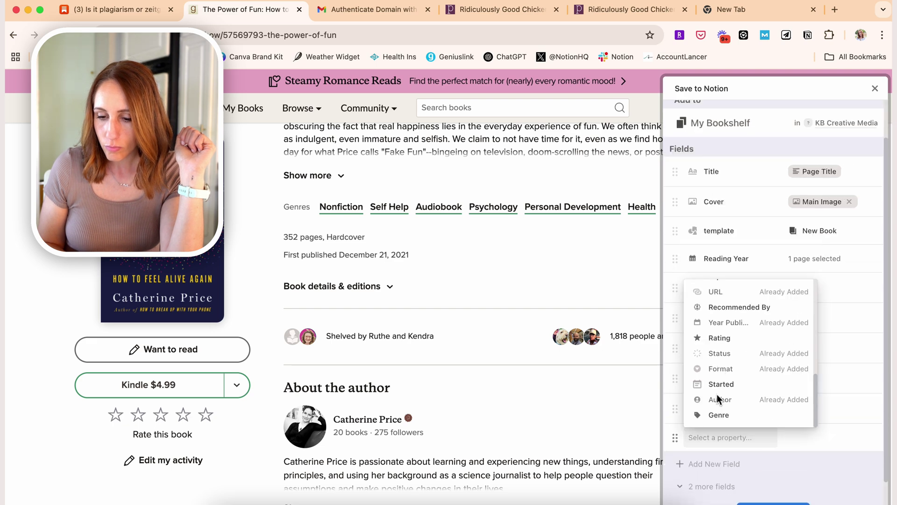
left_click(720, 413)
Step: Add the Started, Rating and Finished properties as fields in the My Bookshelf form
left_click(713, 430)
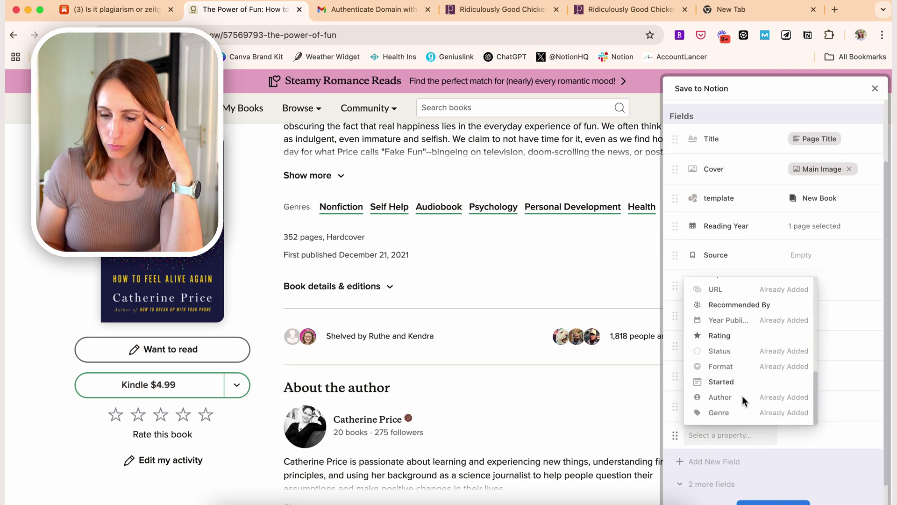
left_click(735, 383)
left_click(717, 463)
scroll(755, 394, "down", 2)
scroll(755, 394, "up", 3)
scroll(755, 394, "down", 1)
left_click(755, 393)
left_click(723, 444)
scroll(747, 299, "down", 5)
scroll(734, 317, "up", 2)
left_click(727, 303)
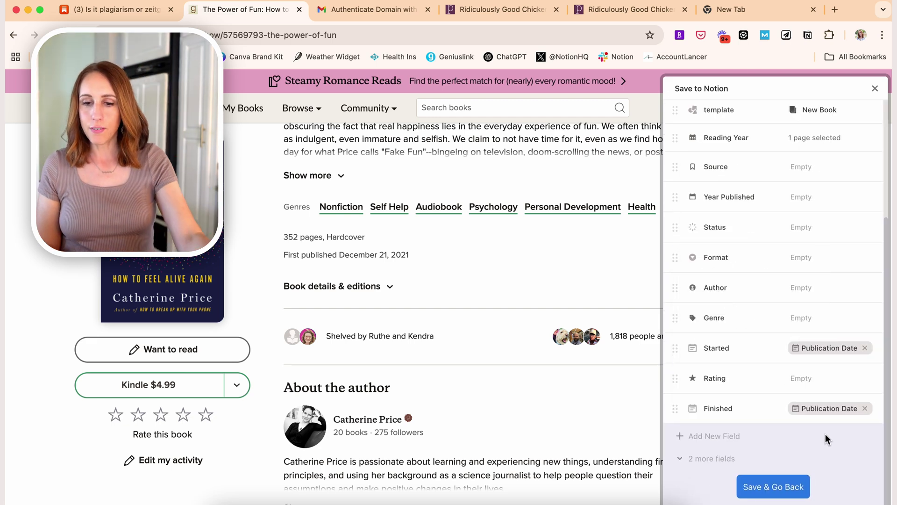
Step: Review the form's complete field list, including the hidden URL and Content fields, and collapse the hidden fields again
scroll(784, 445, "up", 4)
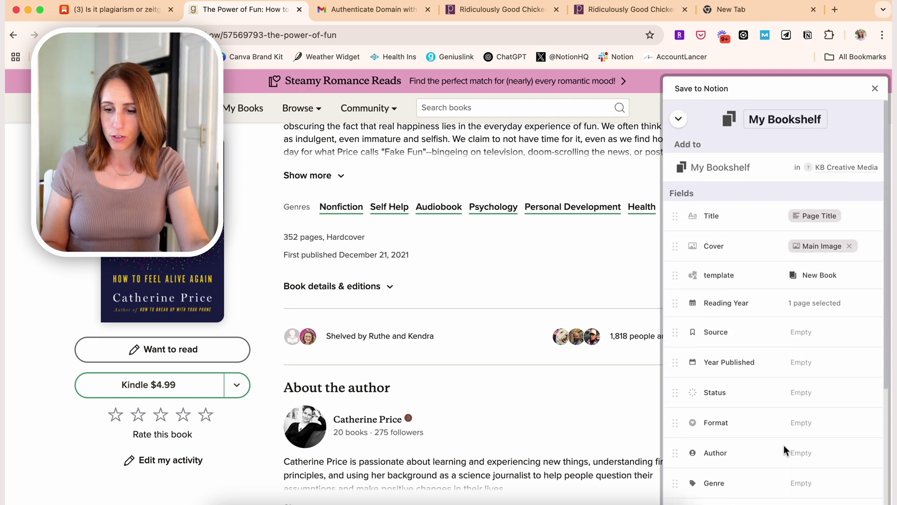
scroll(783, 445, "down", 4)
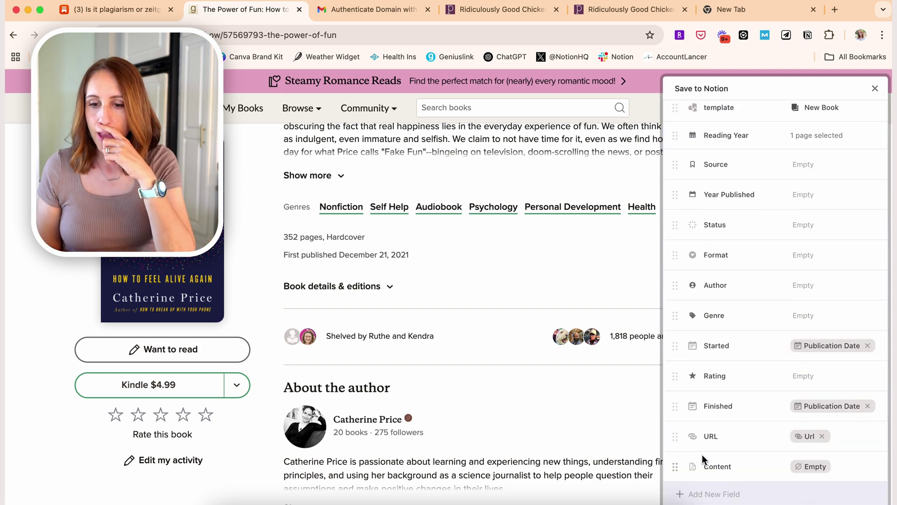
scroll(702, 454, "down", 2)
left_click(715, 454)
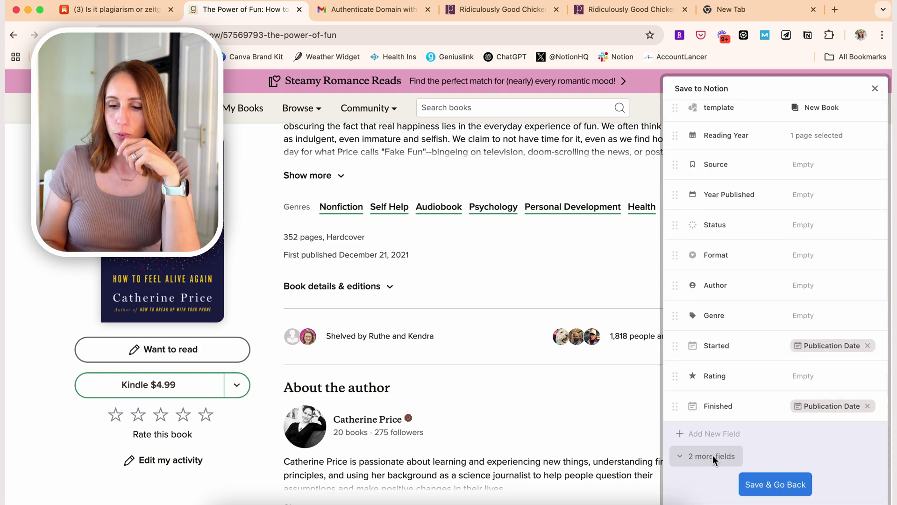
Step: Move the Author, Genre, Source and Format fields between template and Reading Year, and set Format to Kindle
scroll(815, 406, "up", 2)
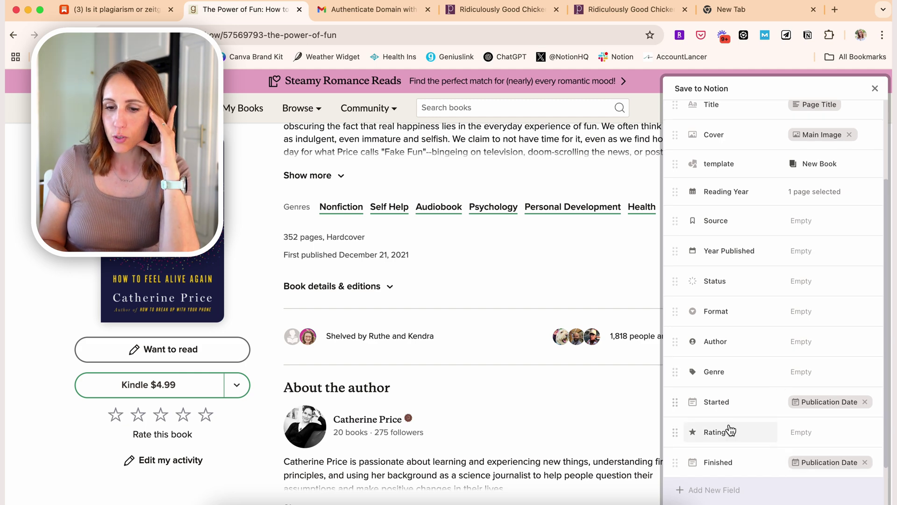
left_click_drag(674, 341, 675, 193)
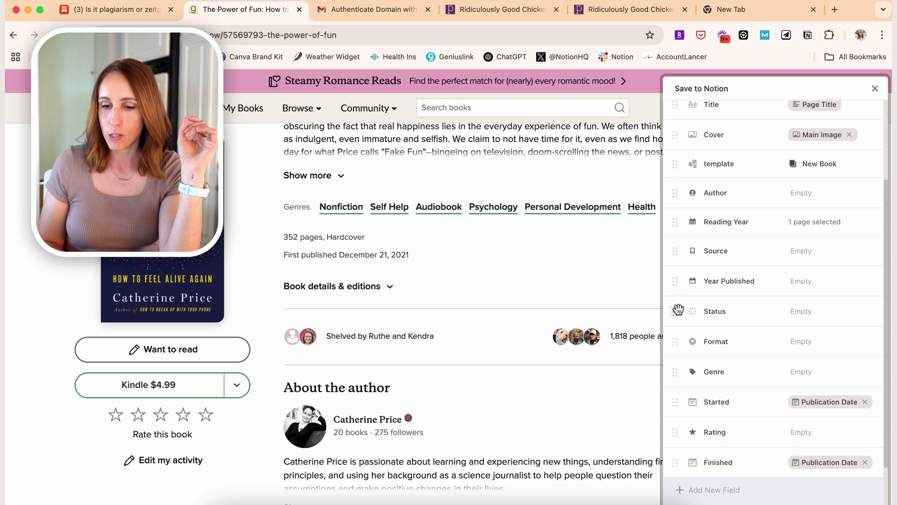
left_click_drag(674, 371, 676, 224)
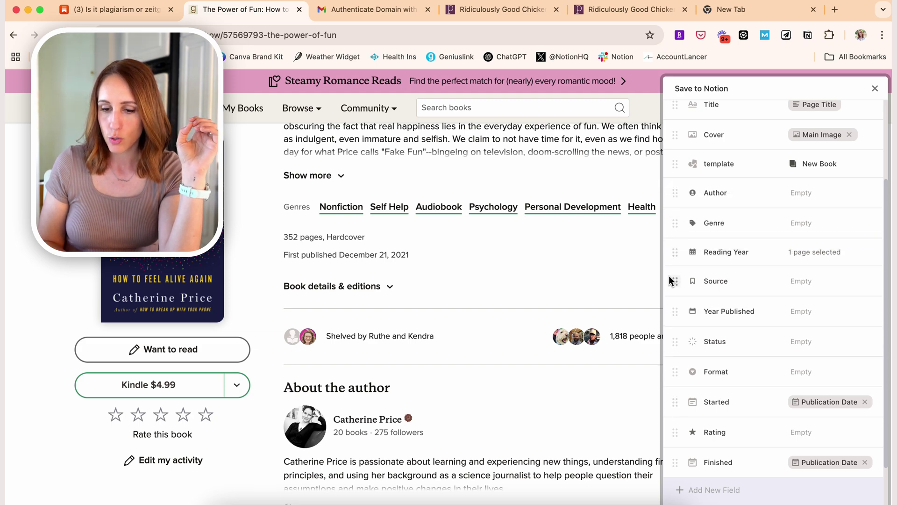
left_click_drag(674, 279, 672, 248)
left_click_drag(671, 366, 668, 278)
left_click(809, 284)
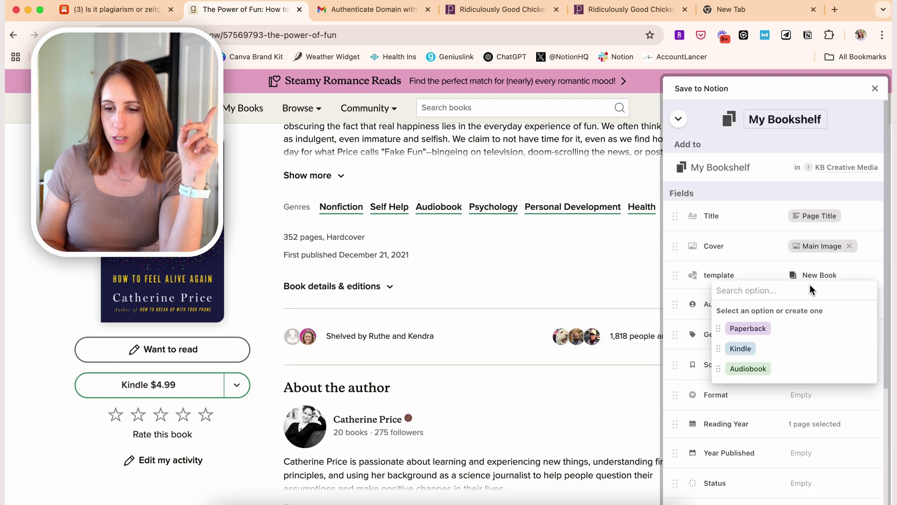
left_click(746, 349)
Step: Move the Status field directly below template and set it to Currently Reading
scroll(848, 322, "down", 5)
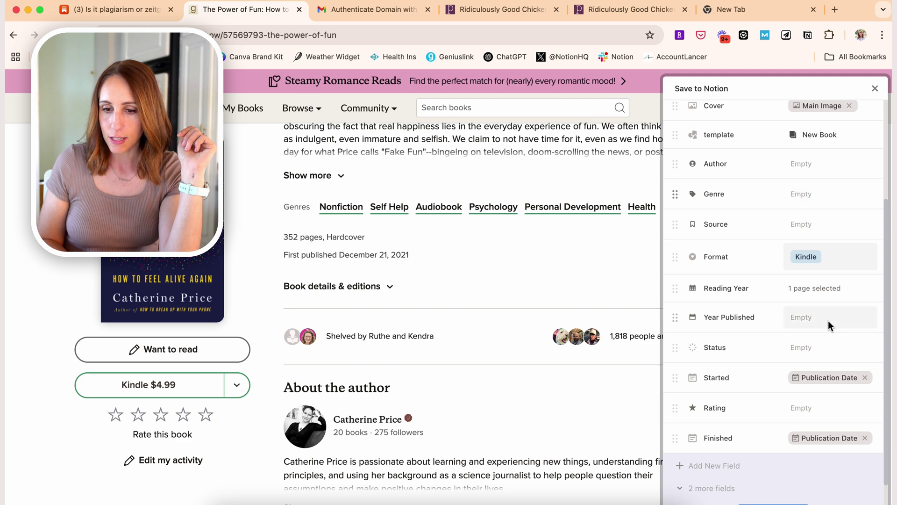
left_click_drag(675, 347, 690, 232)
left_click(795, 239)
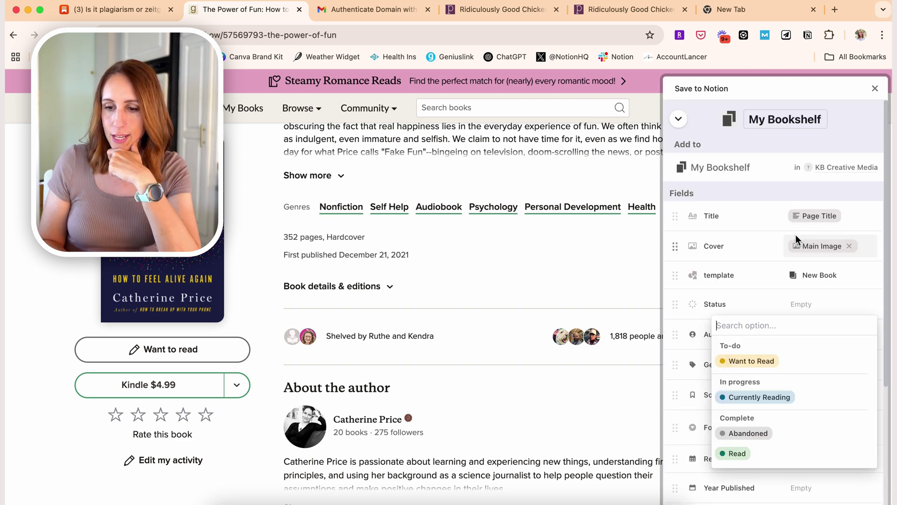
left_click(760, 396)
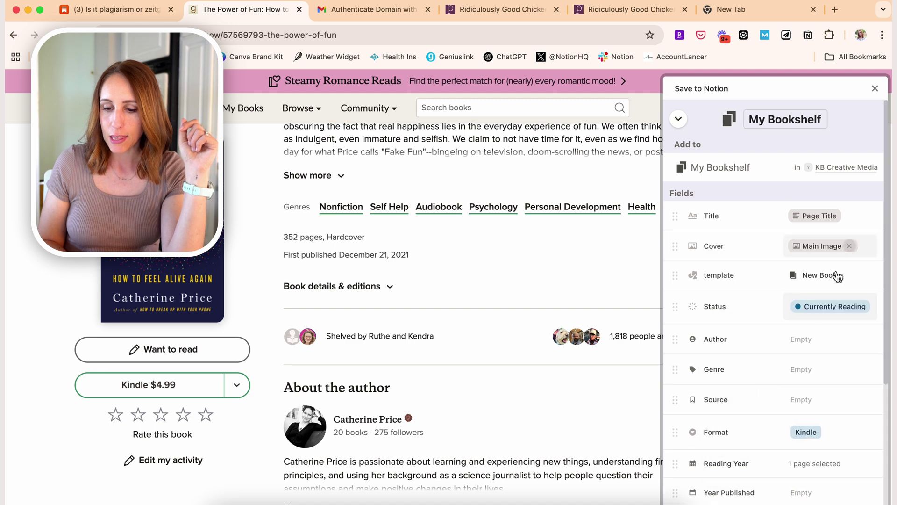
Step: Move the Finished field directly below Started and clear its Publication Date default
scroll(811, 346, "down", 5)
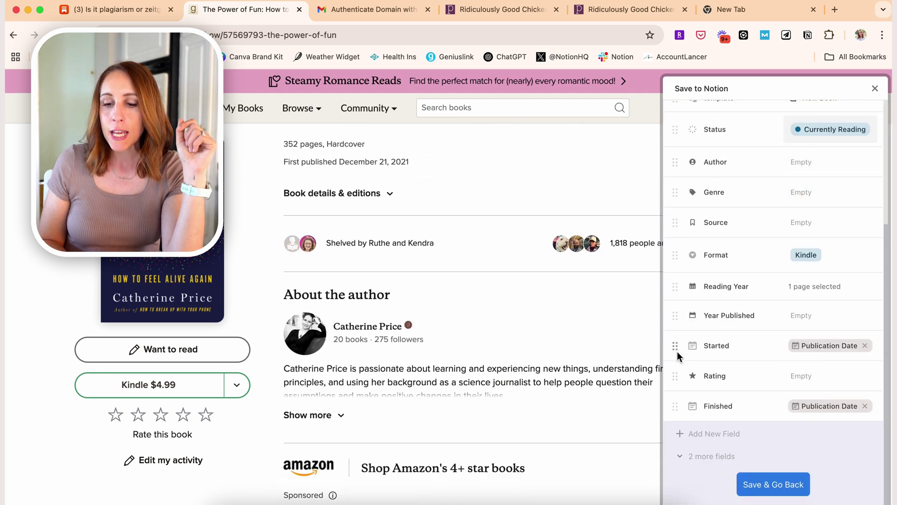
left_click_drag(677, 402, 747, 375)
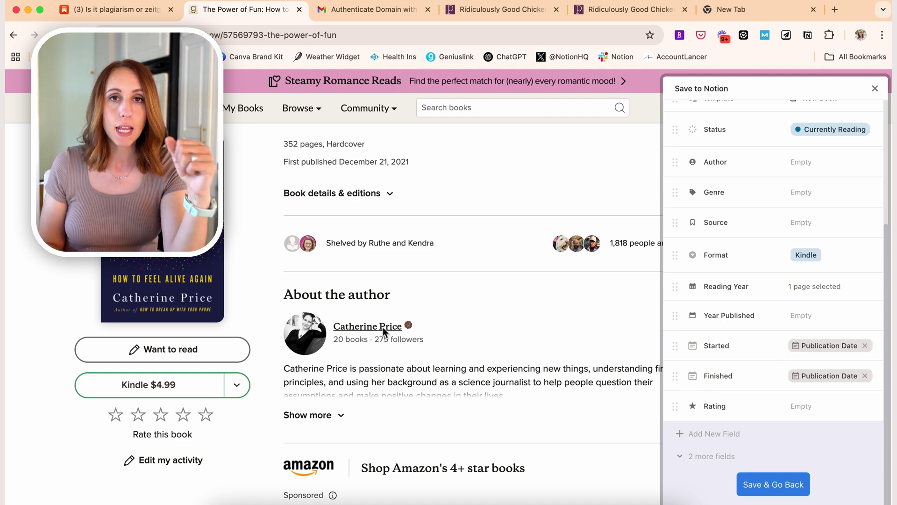
left_click(865, 376)
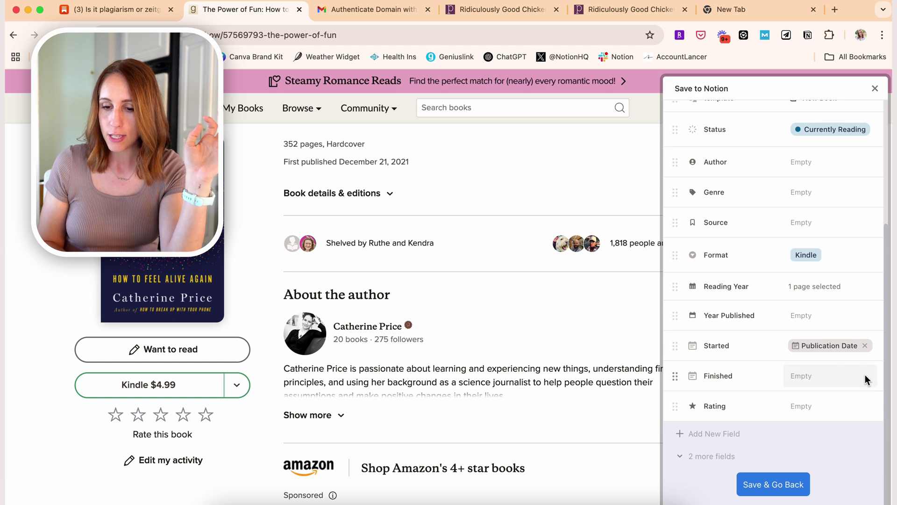
Step: Replace the Started field's Publication Date default with Now
left_click(864, 346)
left_click(820, 348)
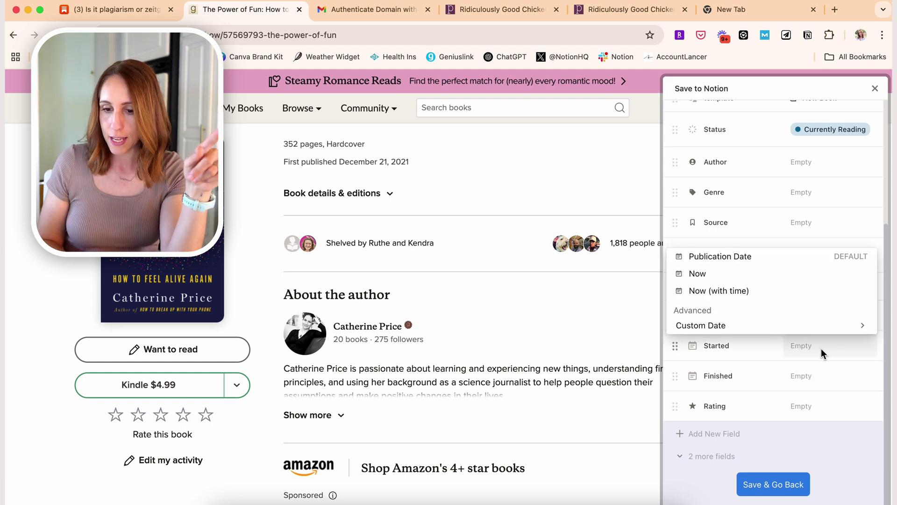
left_click(708, 272)
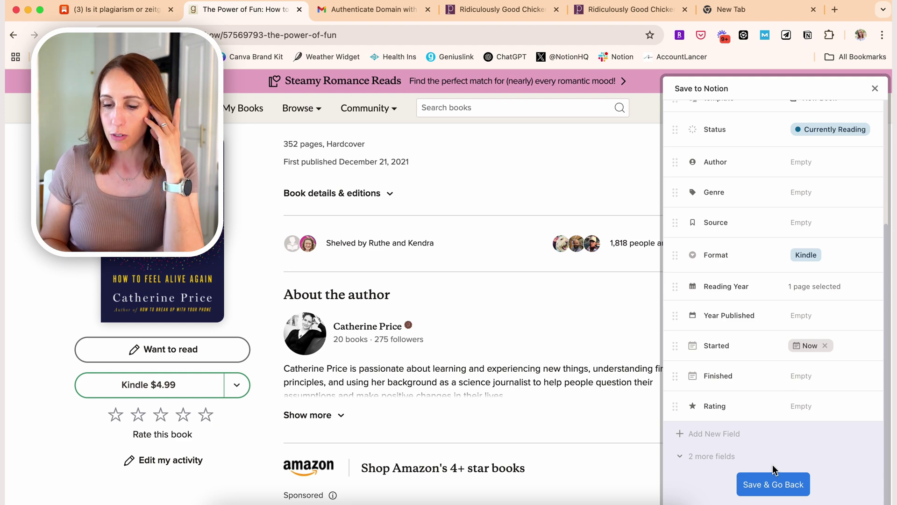
Step: Save the My Bookshelf form settings and move the form directly below Learning Library in the form list
scroll(778, 392, "up", 3)
scroll(778, 397, "down", 5)
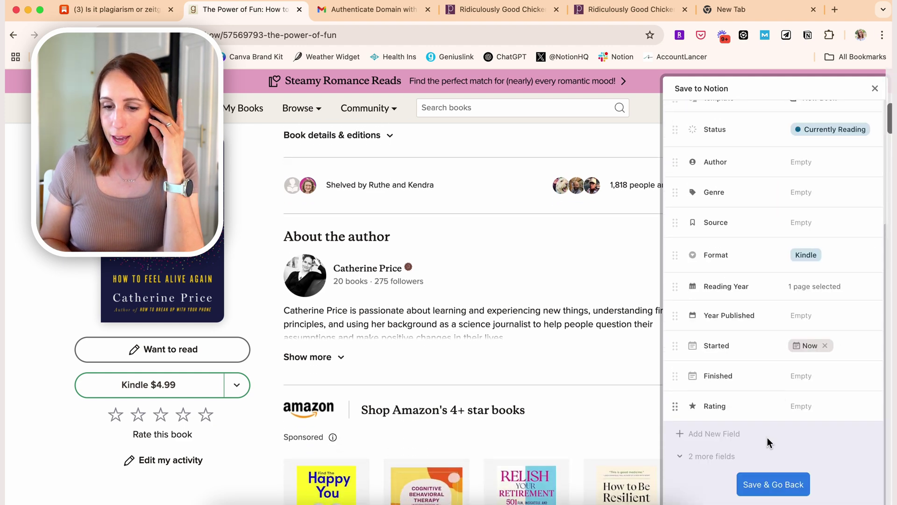
left_click(767, 484)
left_click_drag(670, 272, 675, 173)
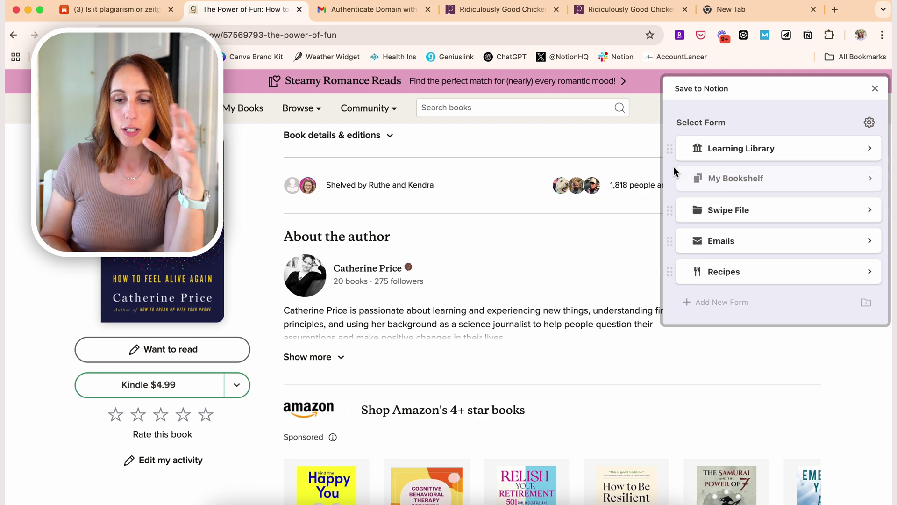
Step: Open the My Bookshelf form for this book, review its prefilled fields and open Year Published for editing
left_click(871, 180)
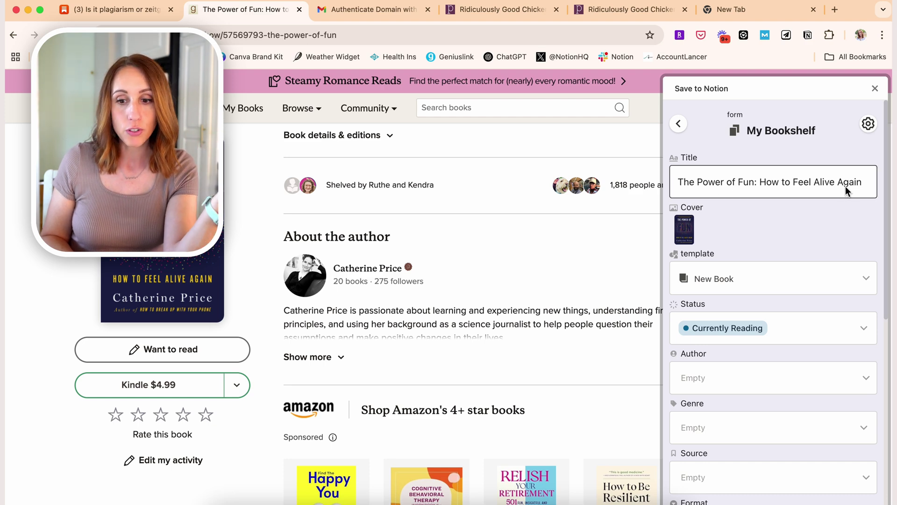
scroll(781, 253, "down", 1)
scroll(763, 307, "down", 4)
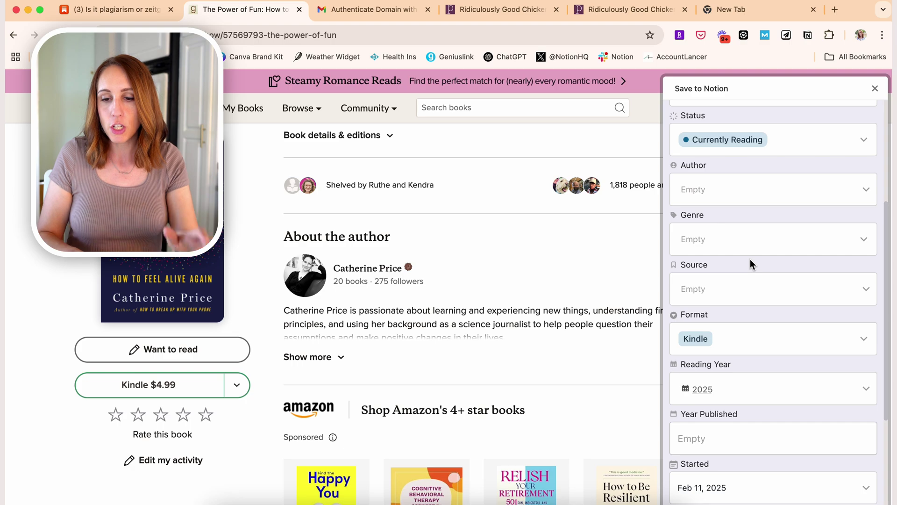
scroll(750, 259, "down", 3)
left_click(718, 276)
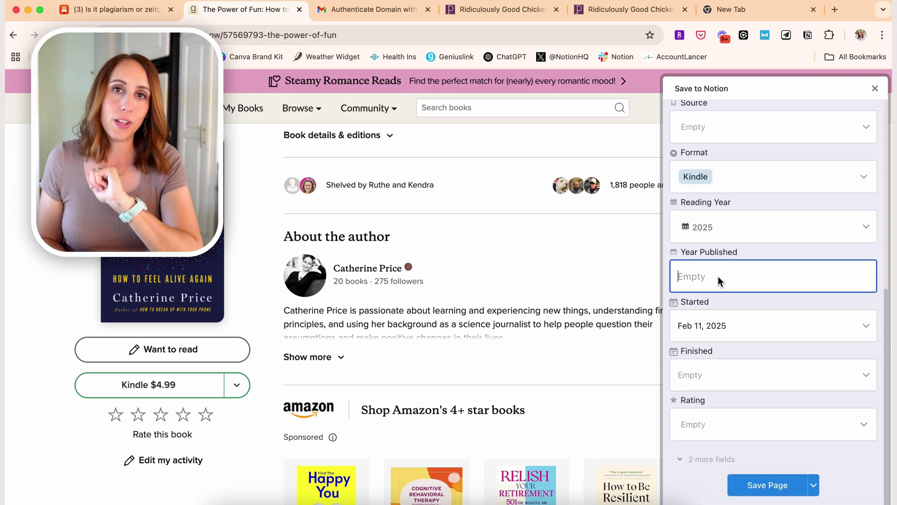